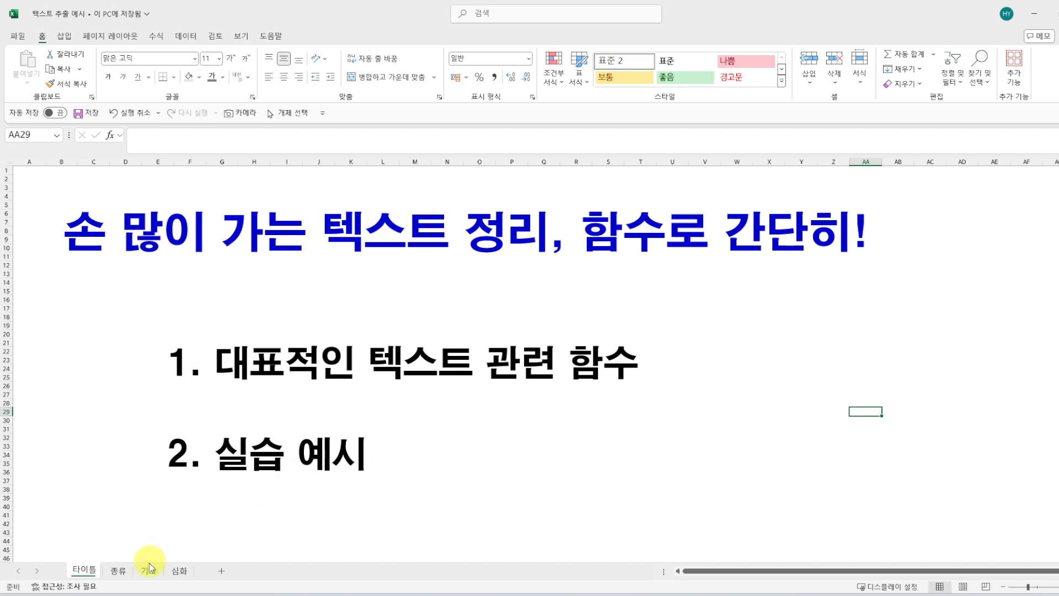
Switch to the 종류 worksheet.
left_click(119, 571)
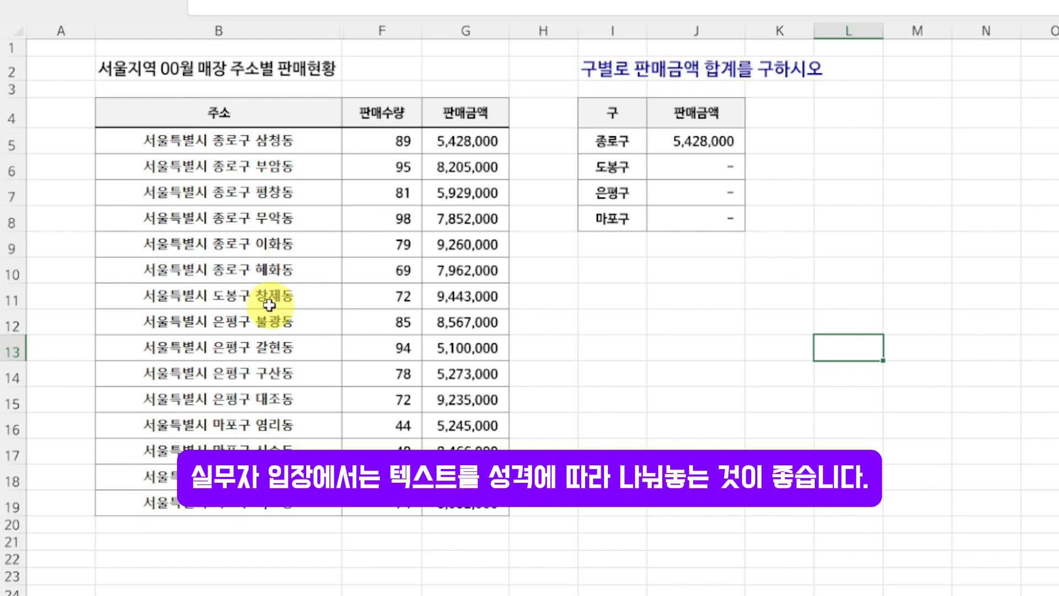
Unhide the hidden columns C to E between the 주소 and 판매수량 columns.
left_click(320, 31)
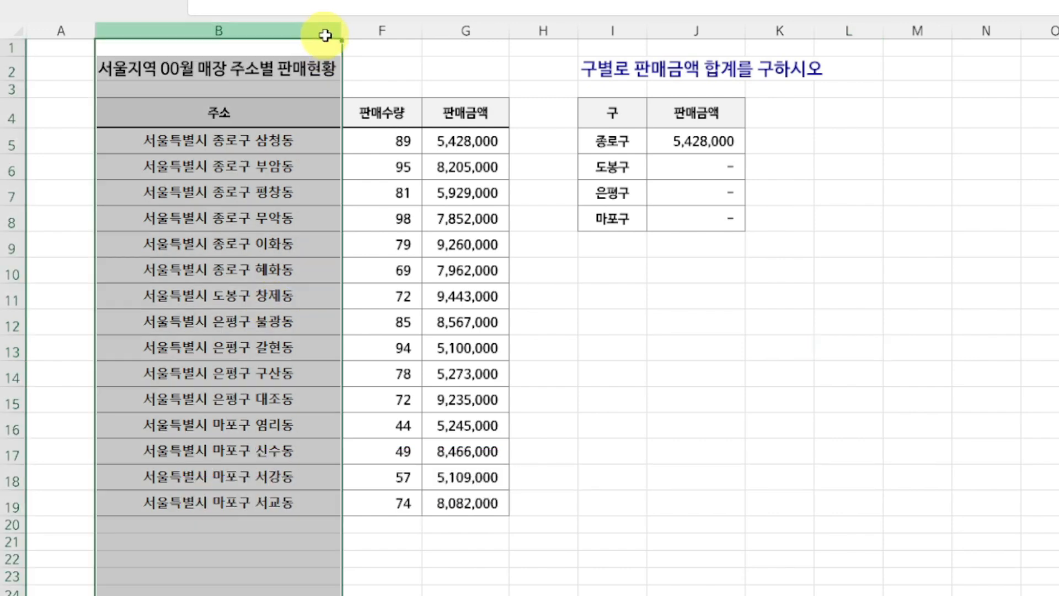
left_click_drag(325, 35, 379, 29)
right_click(380, 29)
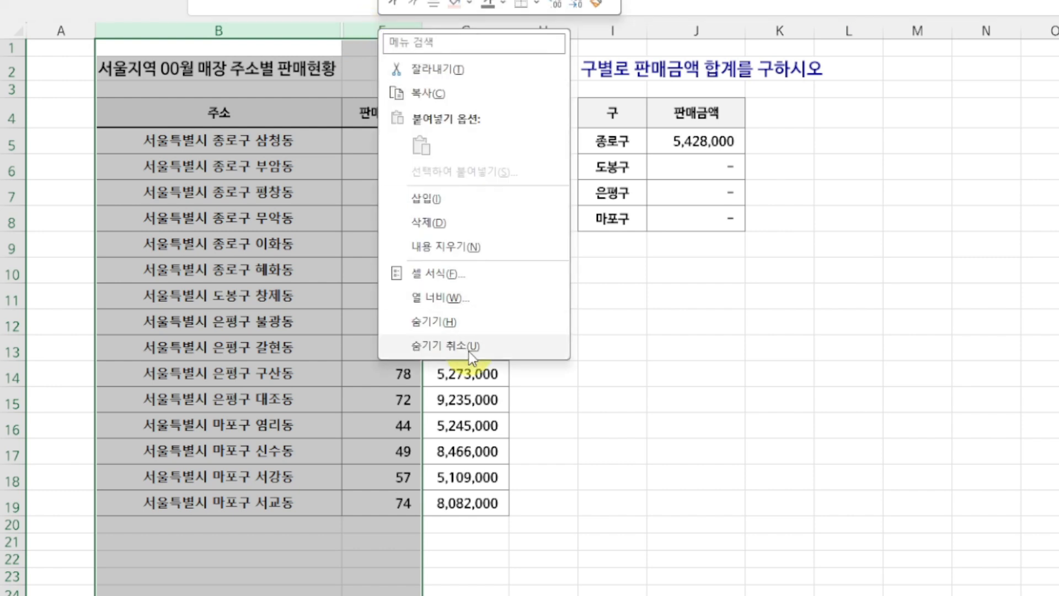
left_click(468, 346)
left_click(408, 140)
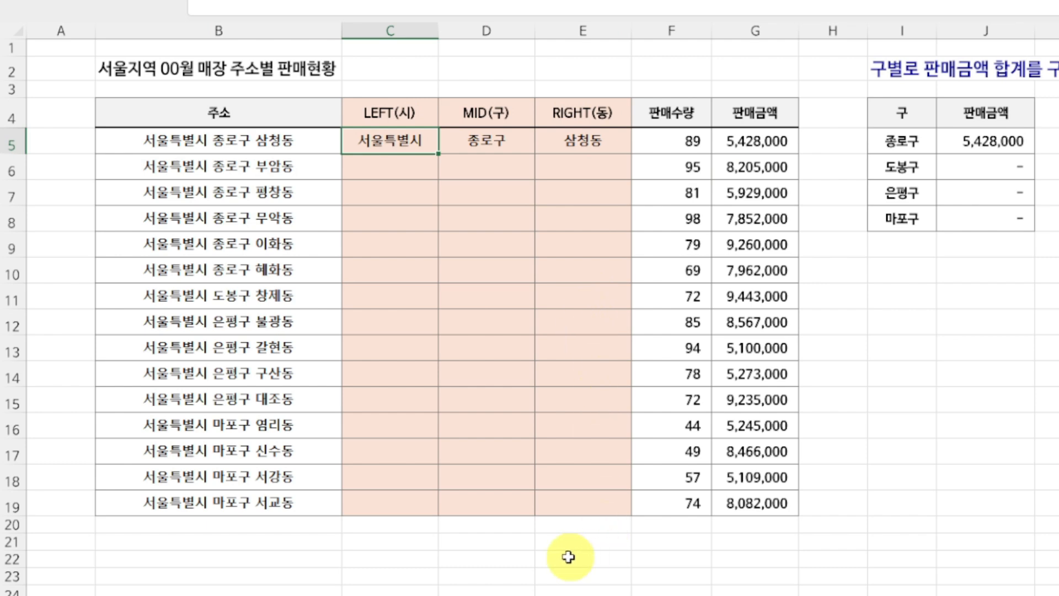
Extract the city in C6 with =LEFT(B6,5) and fill the formula down to C19.
left_click(388, 161)
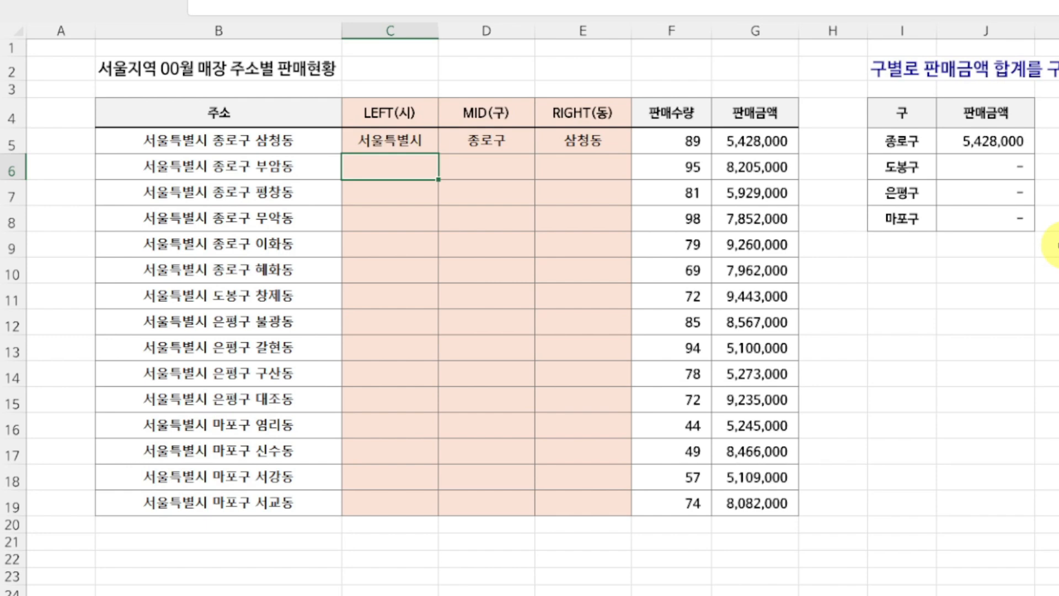
type("=LEFT")
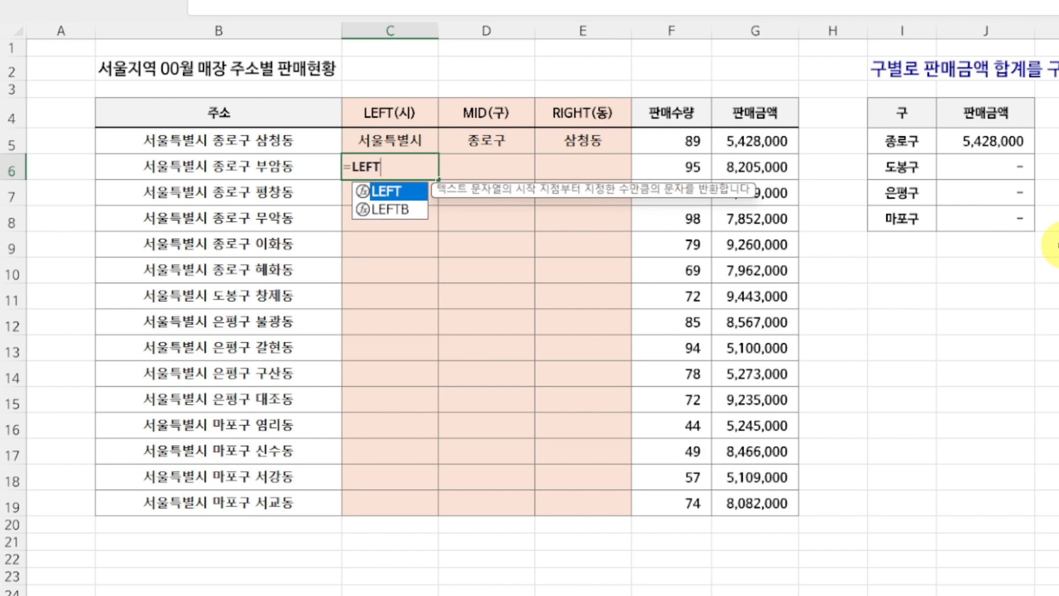
type("(")
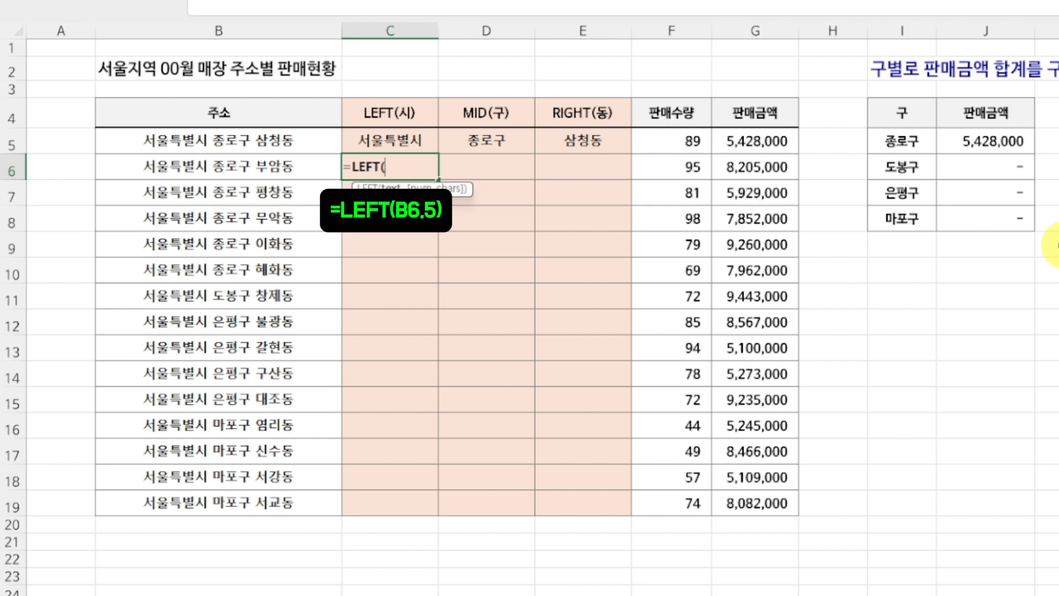
key("Left")
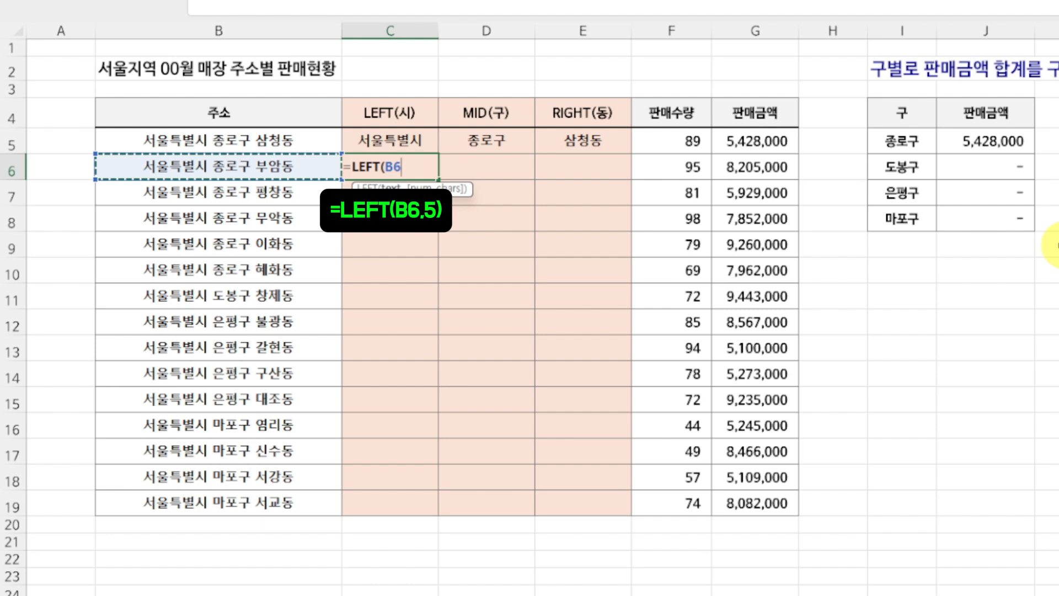
type(",5)")
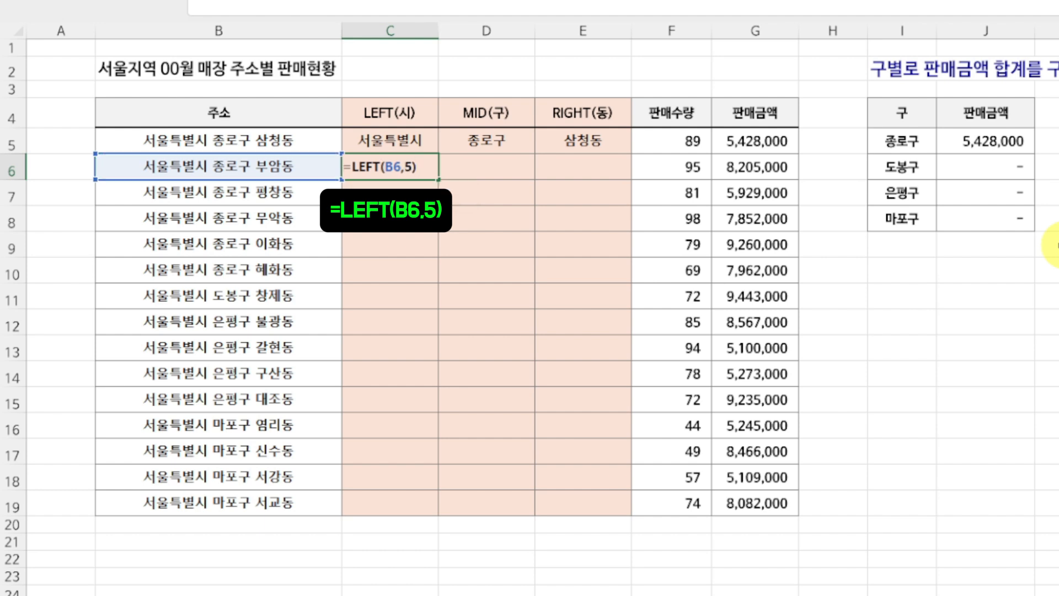
key("Return")
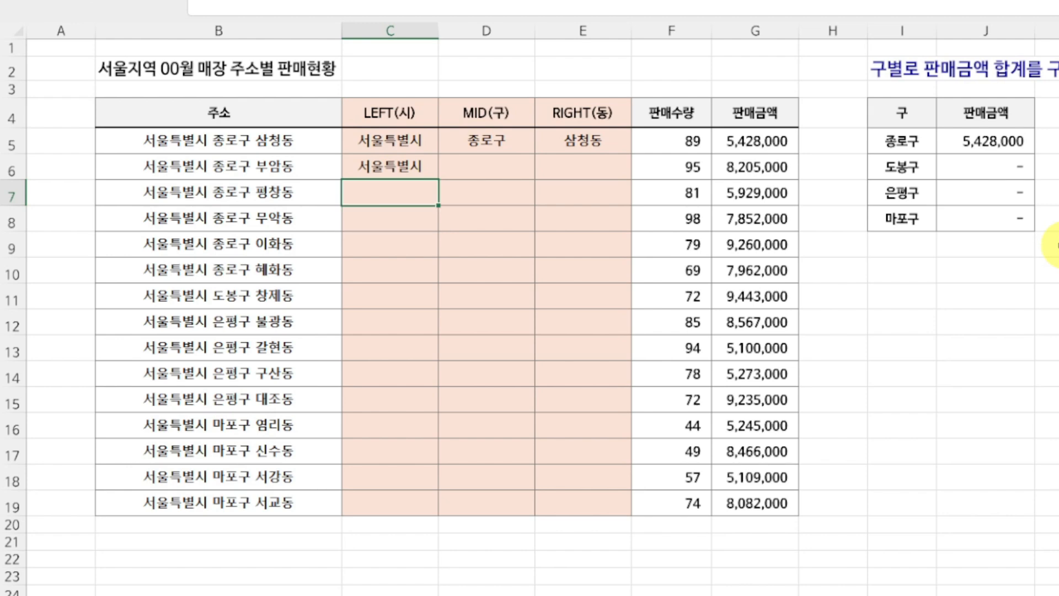
key("Up")
double_click(439, 179)
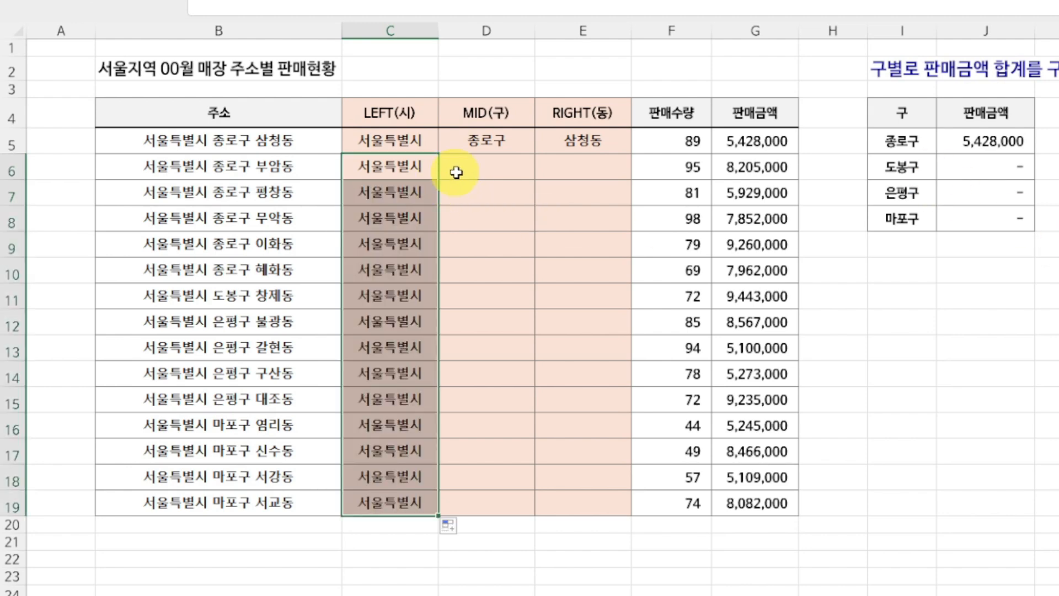
Extract the district in D6 with =MID(B6,7,3) and fill the formula down to D19.
left_click(456, 172)
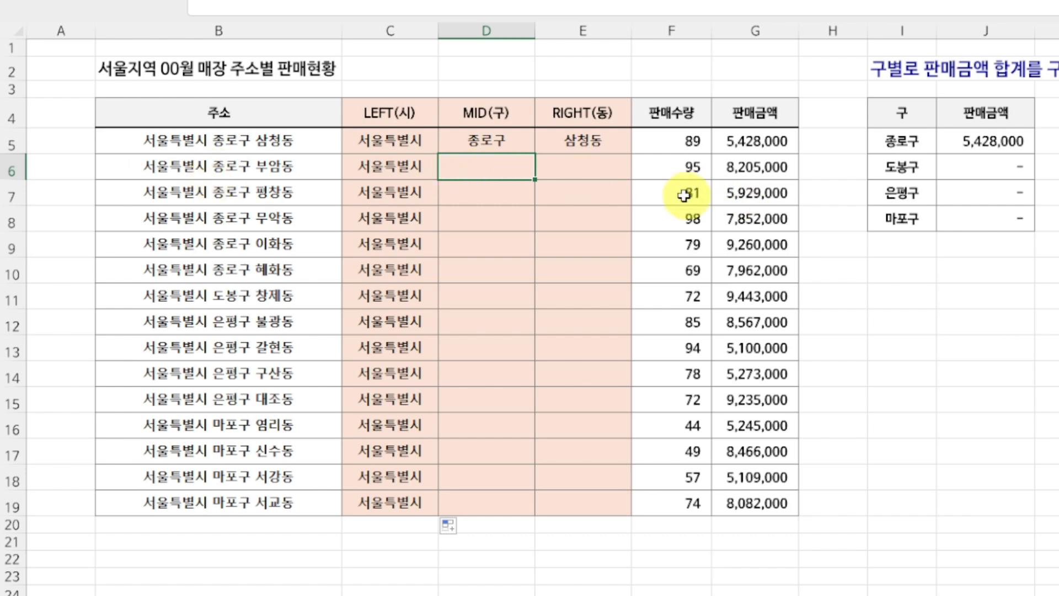
type("=MI")
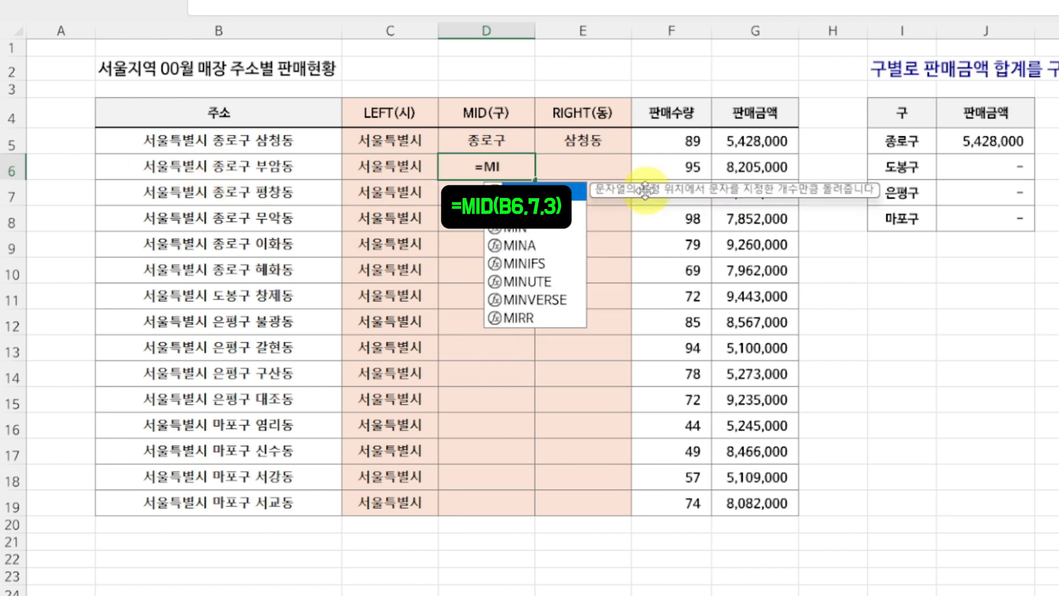
type("D(")
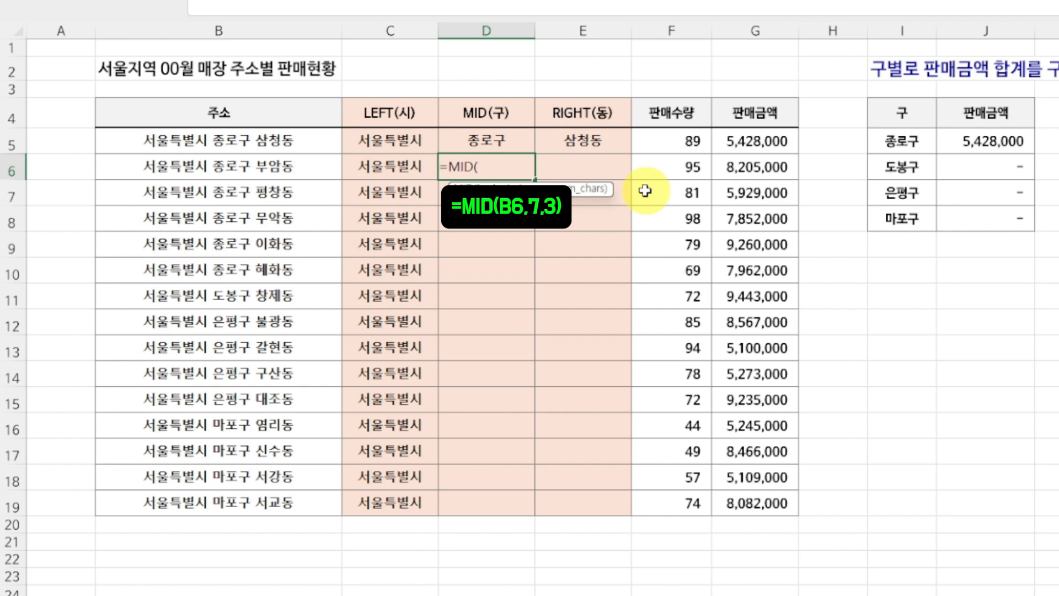
key("Left")
key("Left")
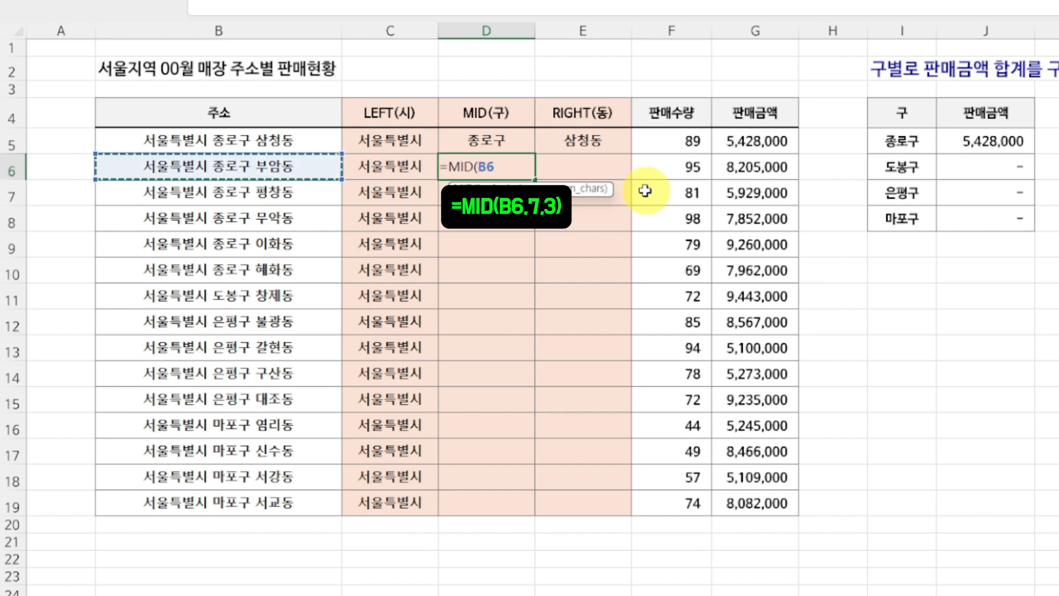
type(",7")
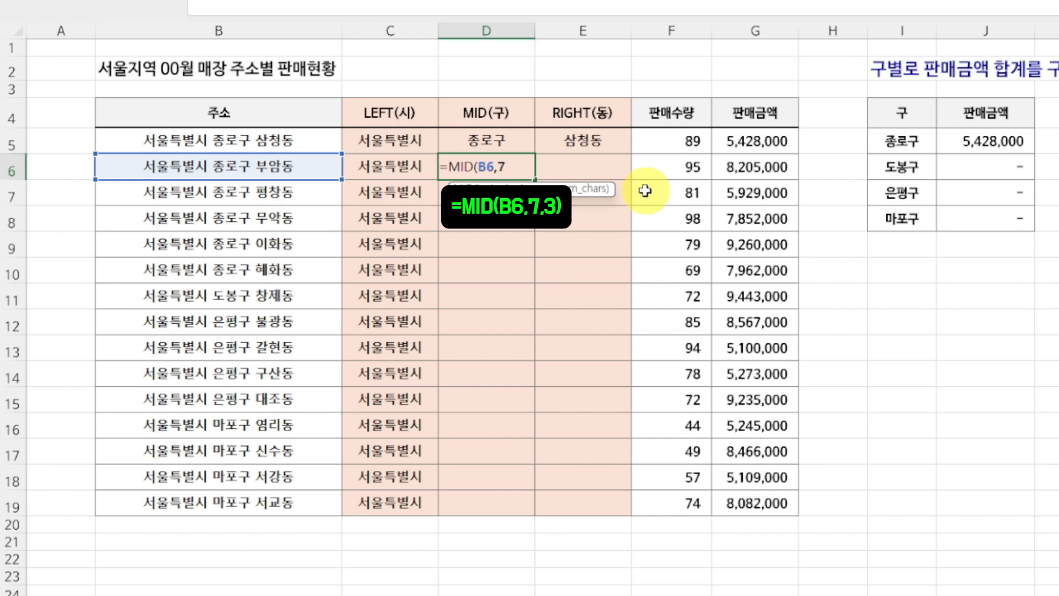
type(",3)")
key("Return")
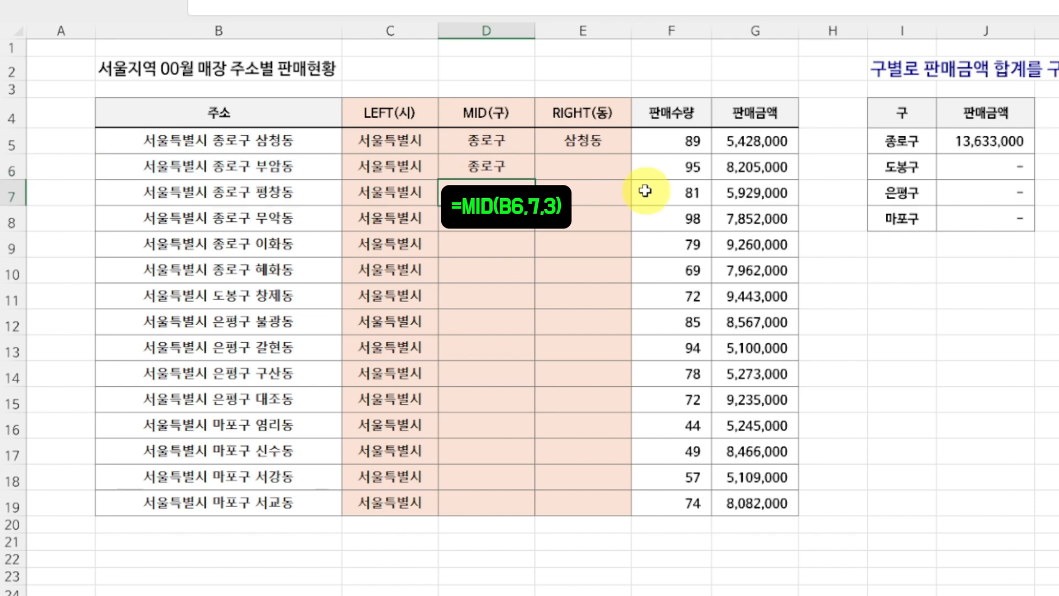
left_click(527, 167)
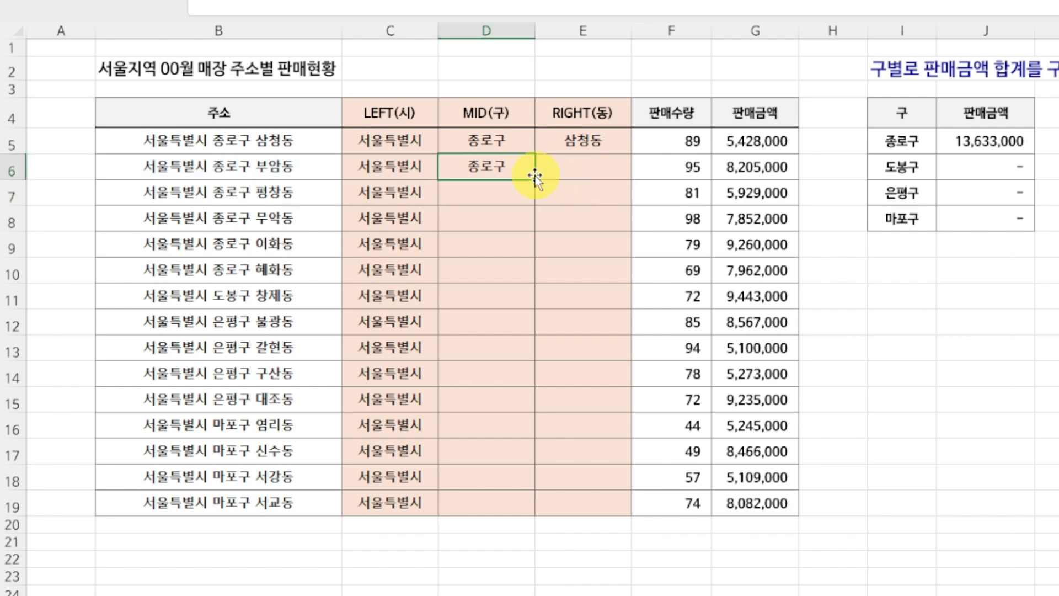
double_click(534, 180)
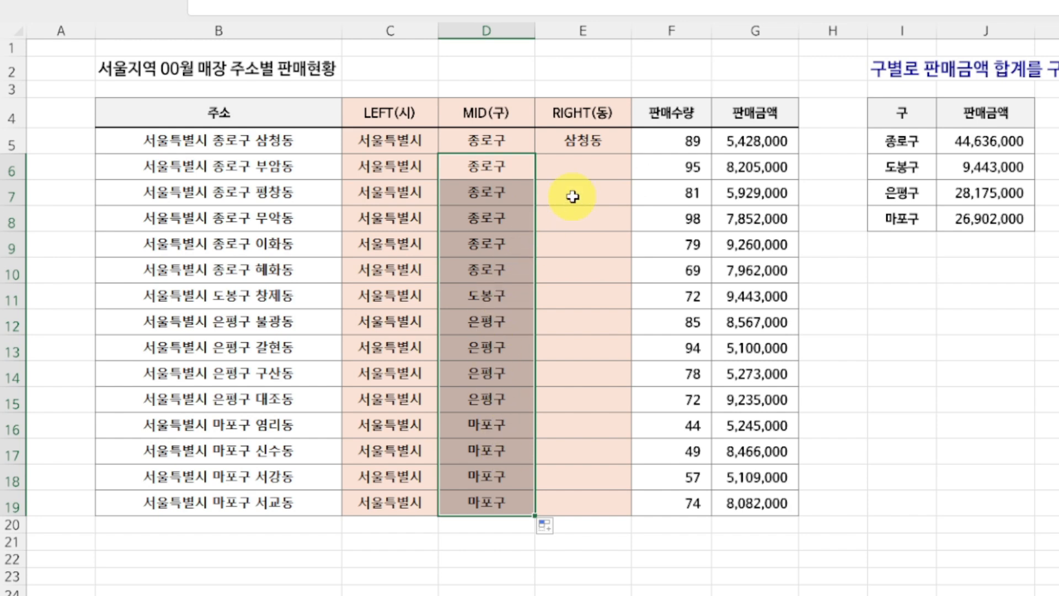
Extract the neighbourhood in E6 with =RIGHT(B6,3) and fill the formula down to E19.
left_click(576, 167)
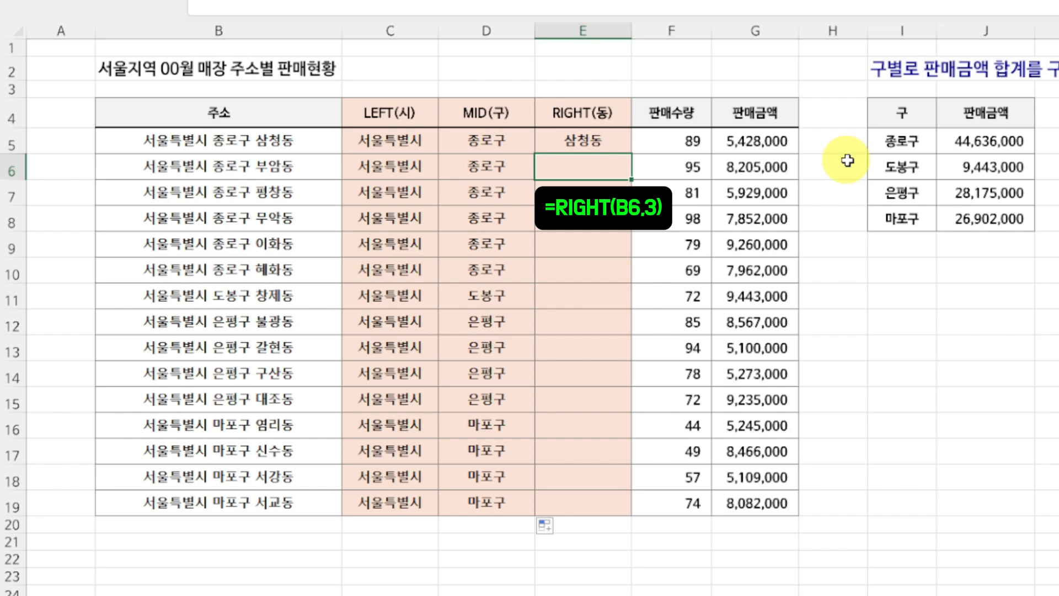
type("=RIGHT(")
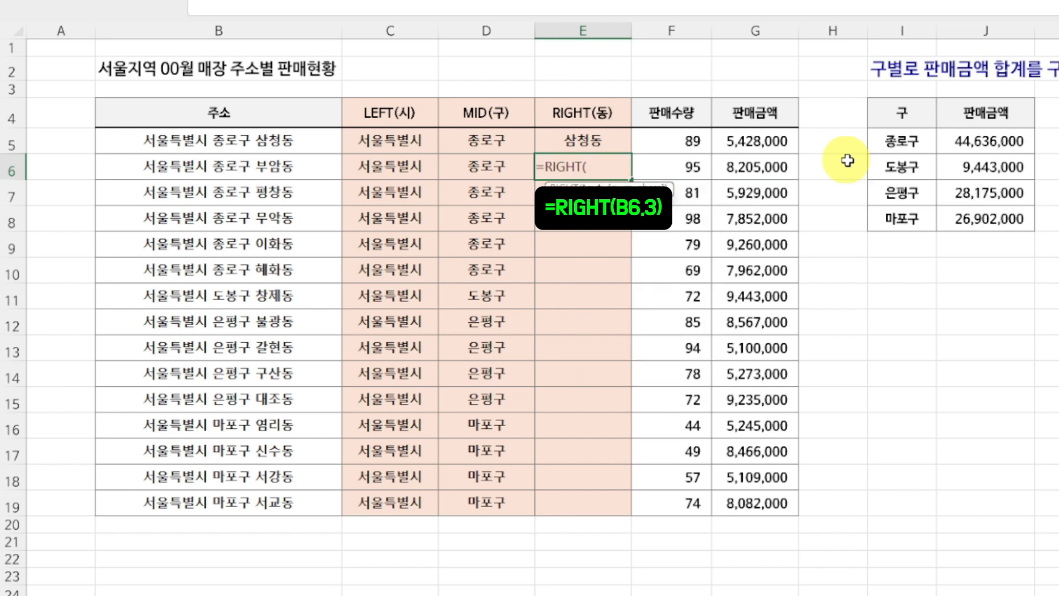
key("Left")
key("Left")
key("Left")
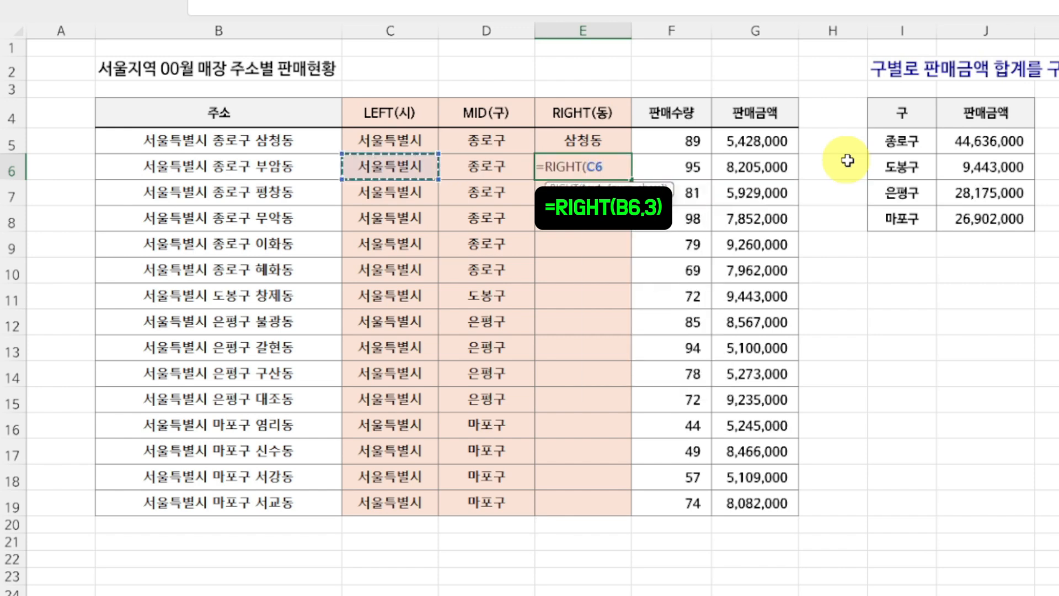
type(",")
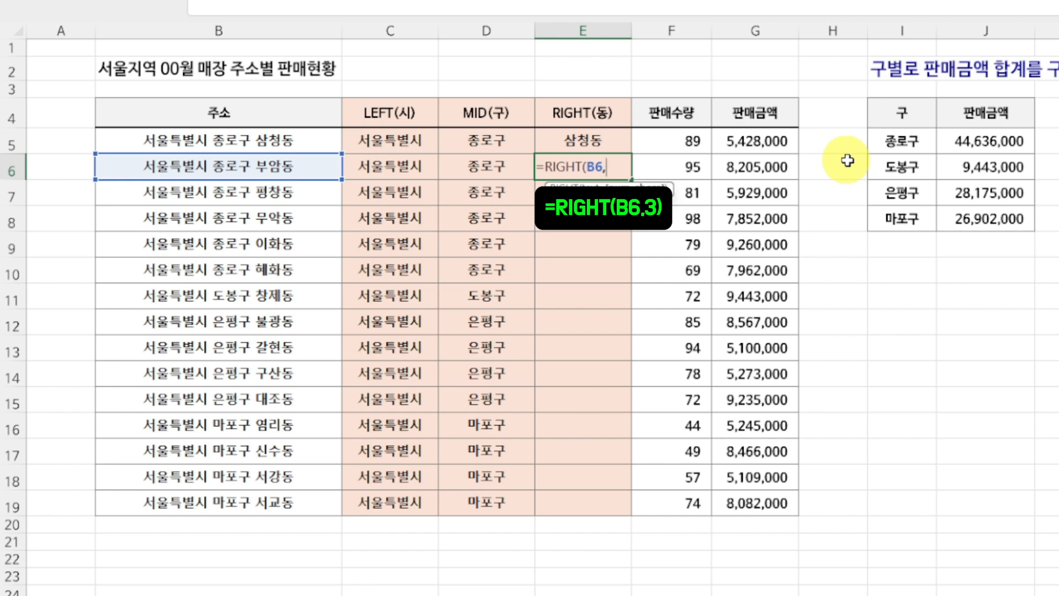
type("3)")
key("Return")
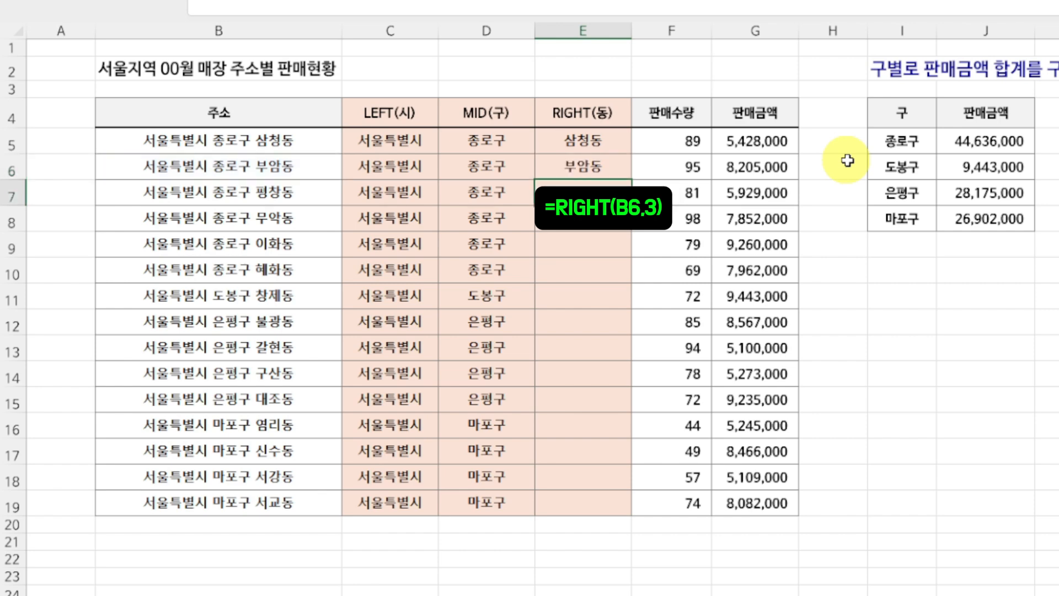
left_click(583, 166)
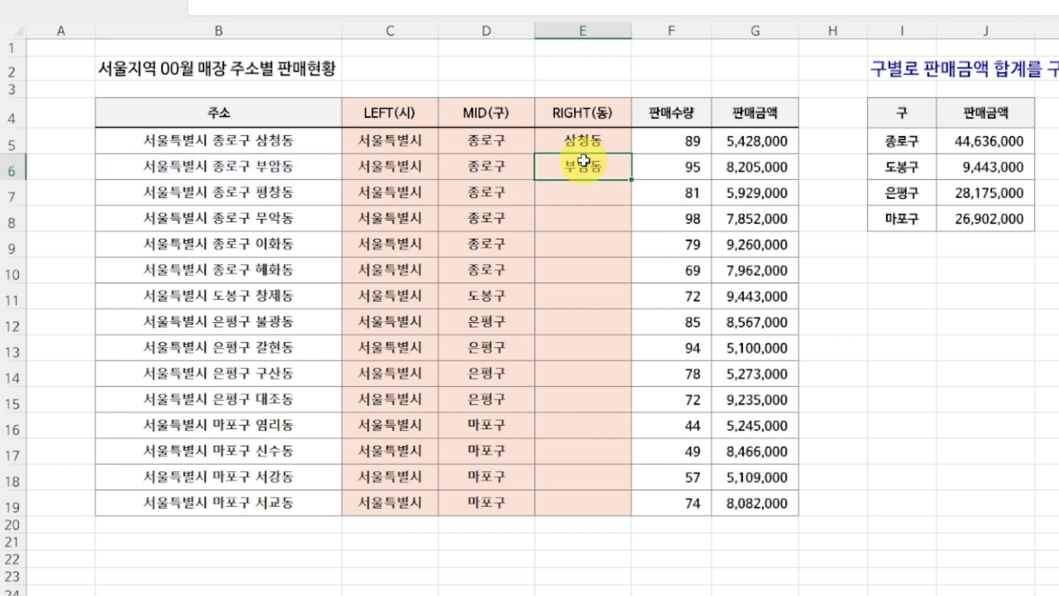
double_click(632, 180)
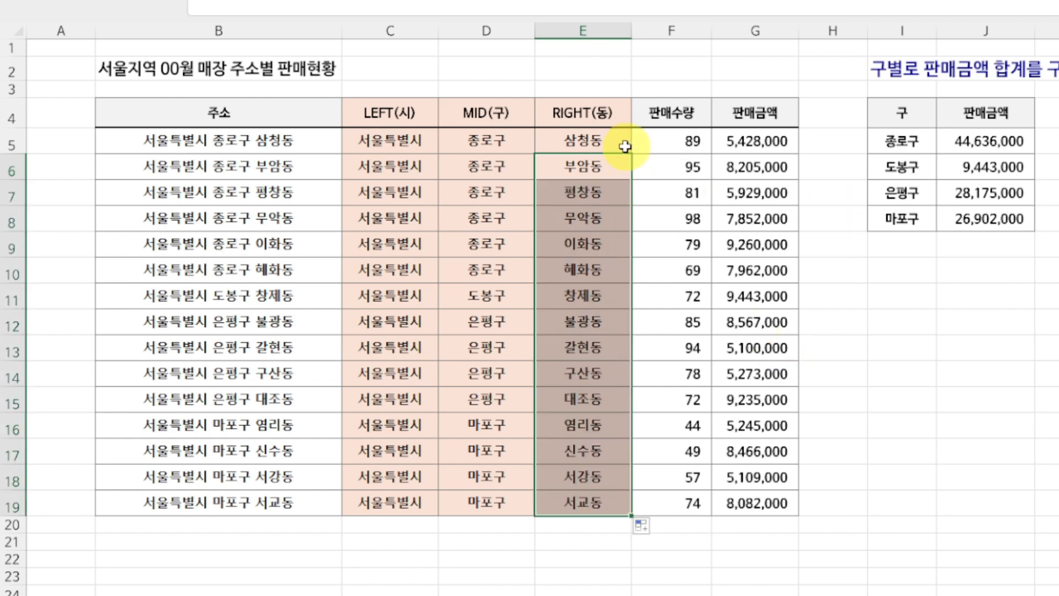
left_click(601, 152)
left_click_drag(601, 154, 600, 499)
Copy the district names in D5:D19 and paste them as values only, starting at L5.
left_click(471, 110)
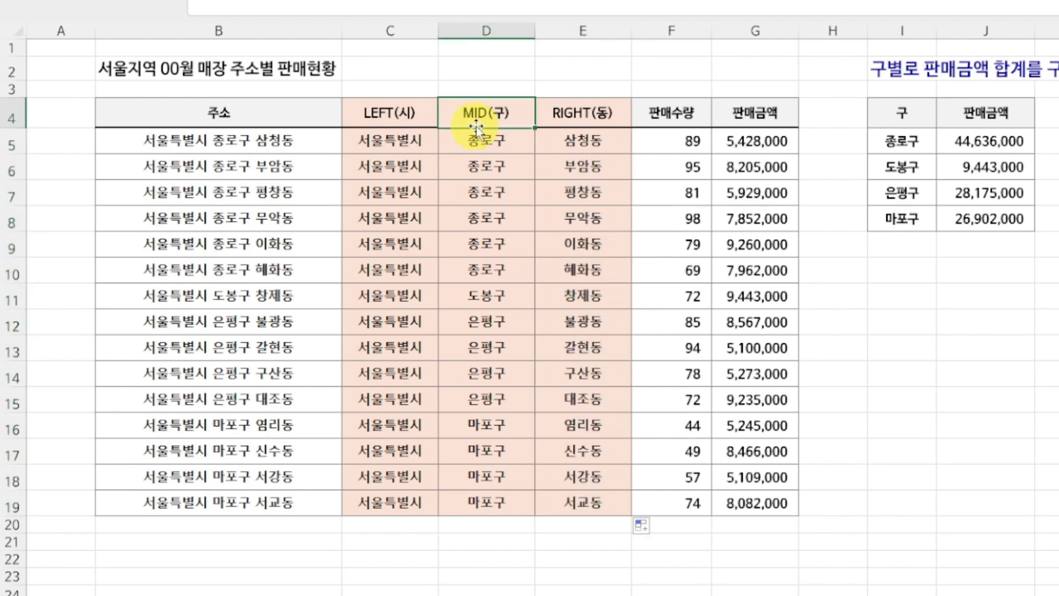
key("Down")
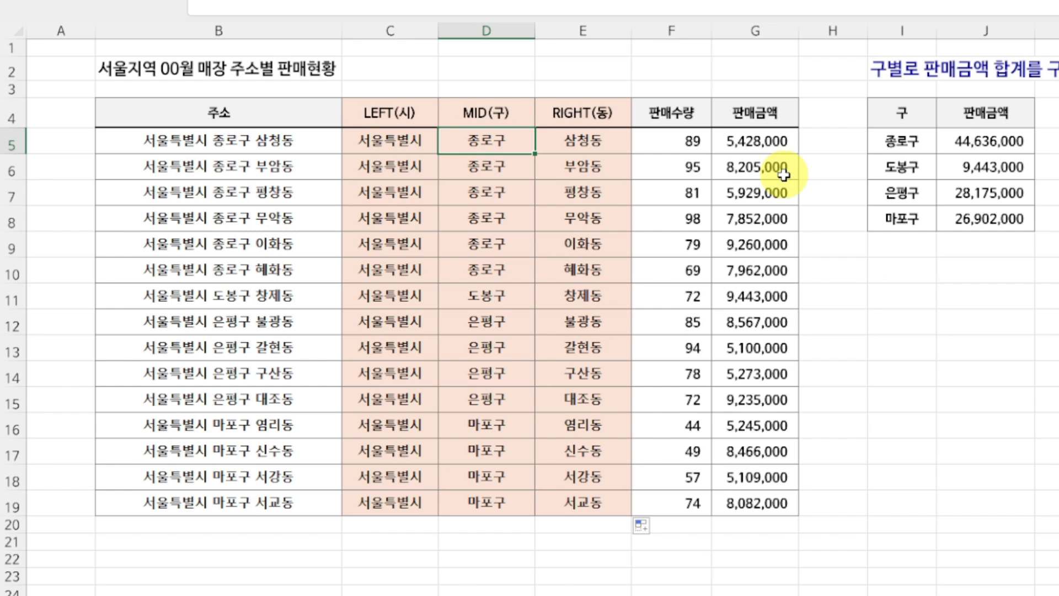
key("ctrl+shift+Down")
key("ctrl+c")
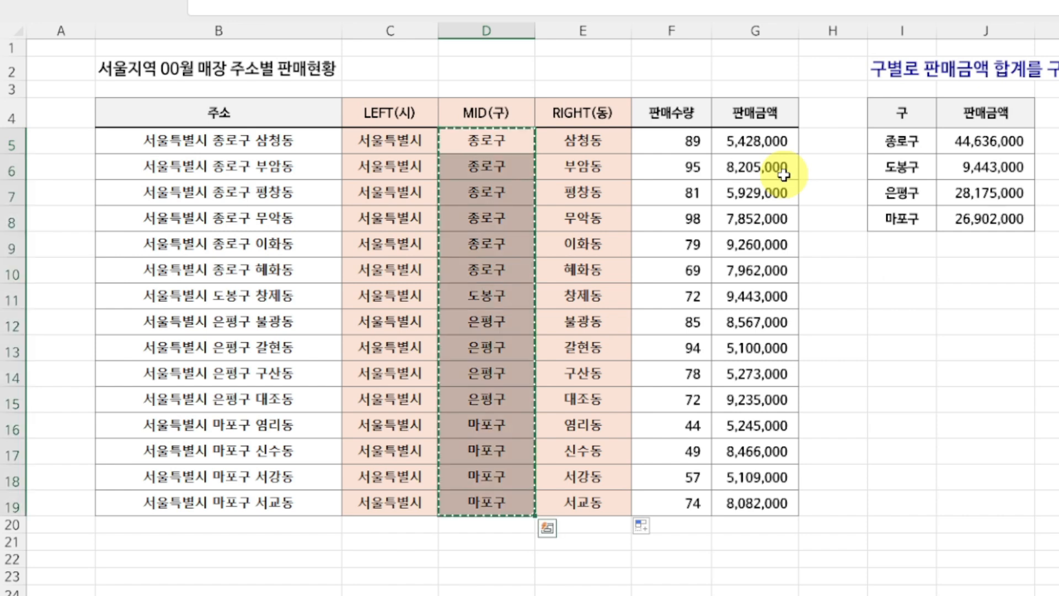
key("Right")
key("Right")
key("Right")
key("Right")
key("Right")
key("Right")
key("Right")
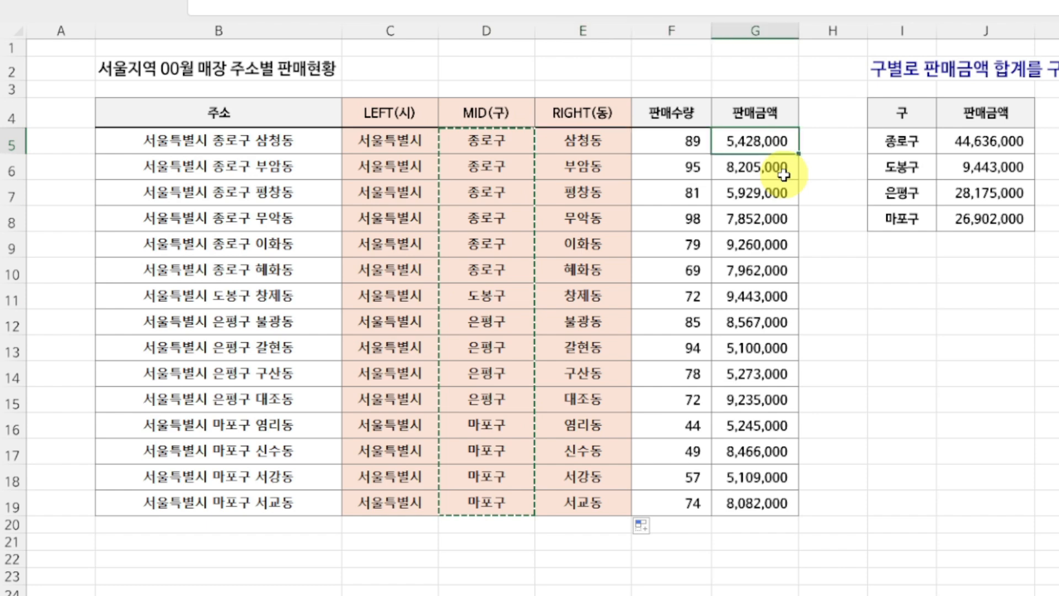
key("ctrl+alt+v")
key("v")
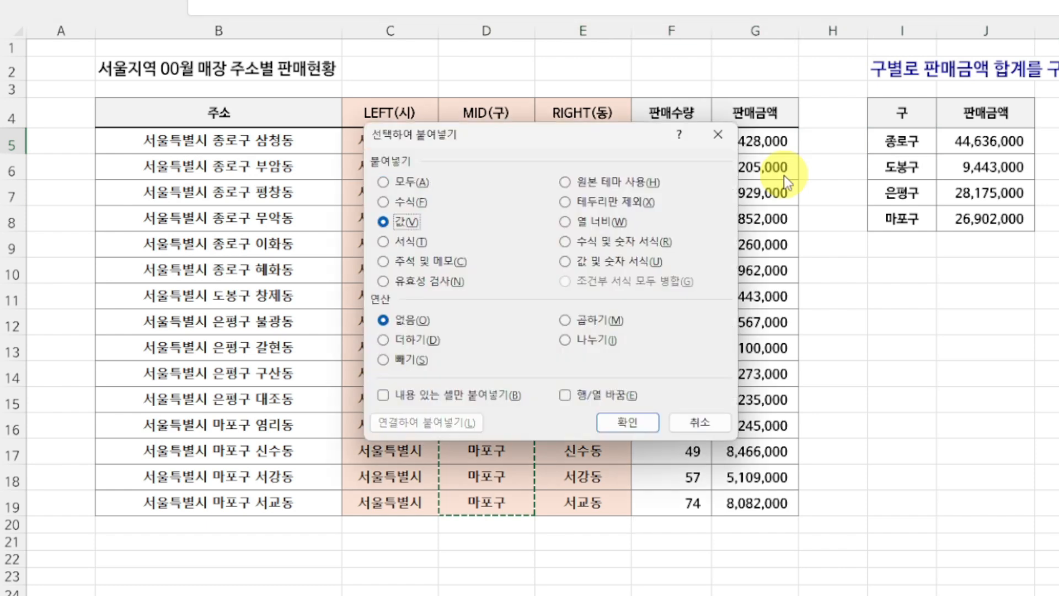
key("Return")
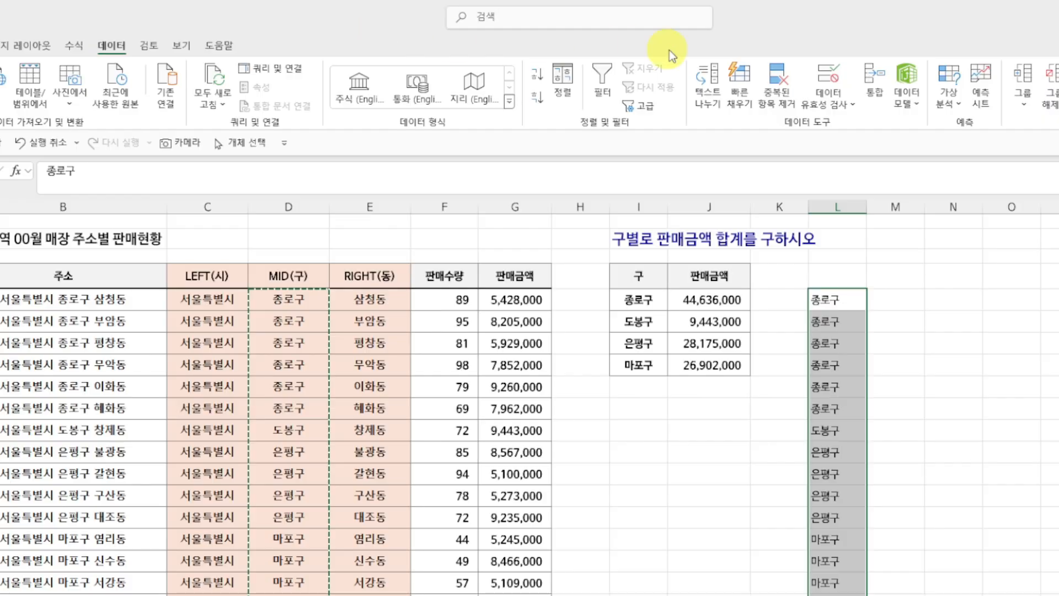
Remove the duplicate district names from the pasted list in column L.
left_click(778, 94)
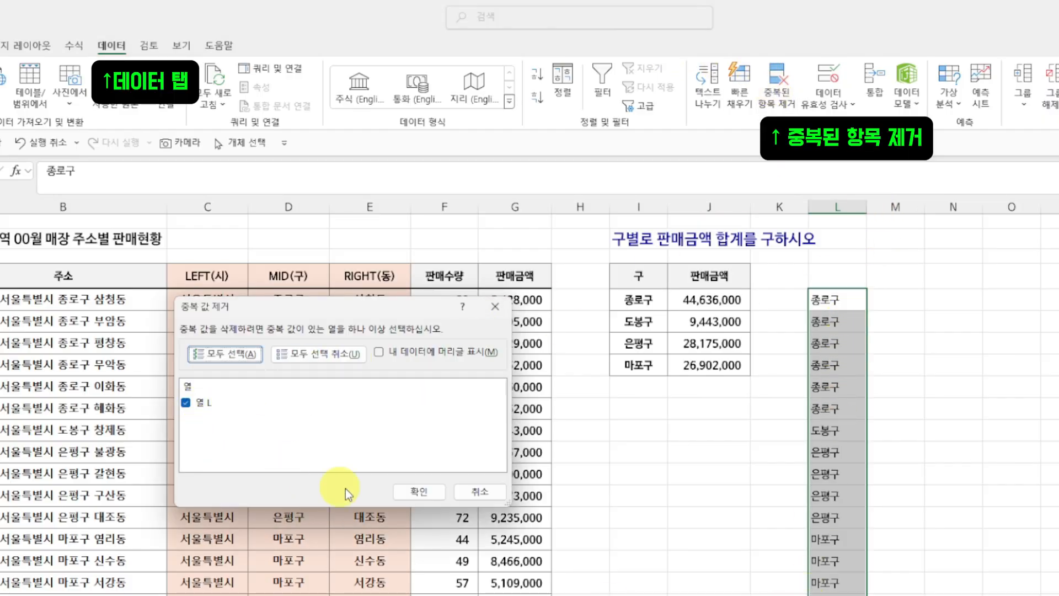
left_click(414, 492)
left_click(573, 491)
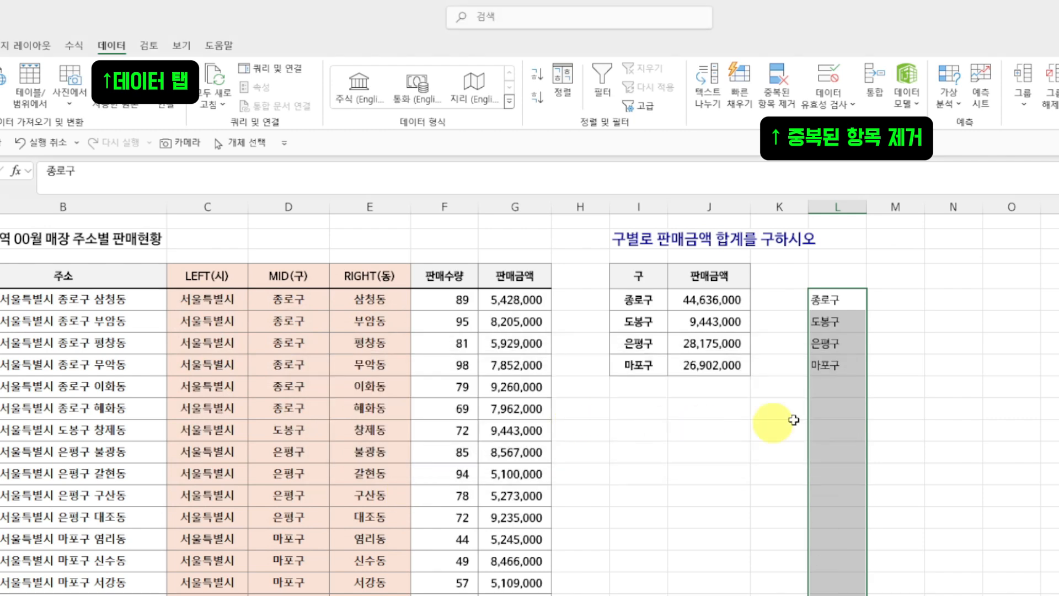
left_click(849, 299)
left_click(844, 322)
left_click(847, 348)
left_click(843, 366)
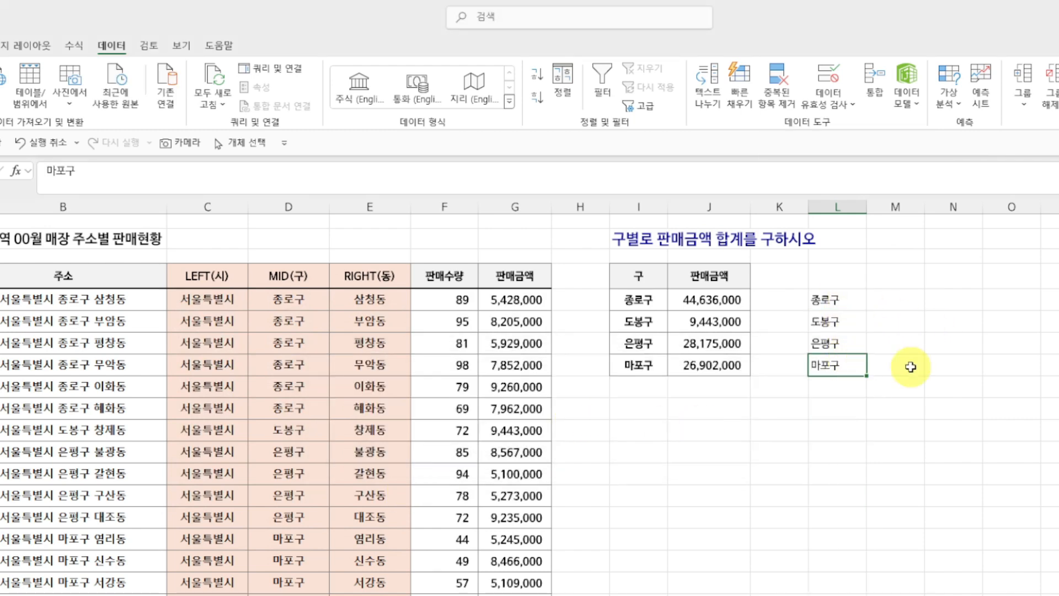
Compare the de-duplicated district names in L5:L8 with the summary table's districts in I5:I8.
left_click_drag(843, 300, 843, 365)
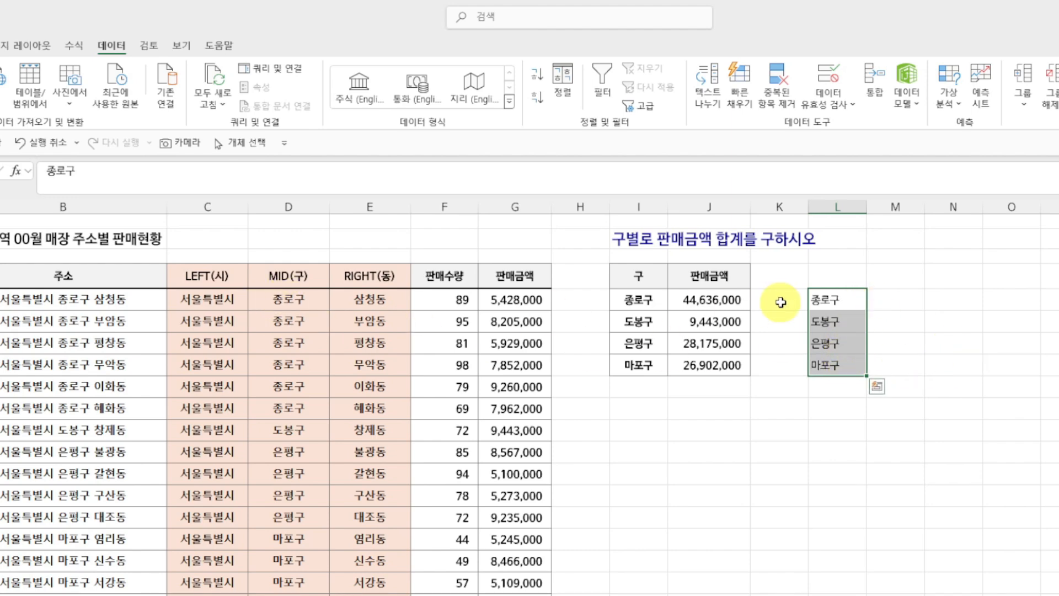
left_click_drag(638, 299, 642, 369)
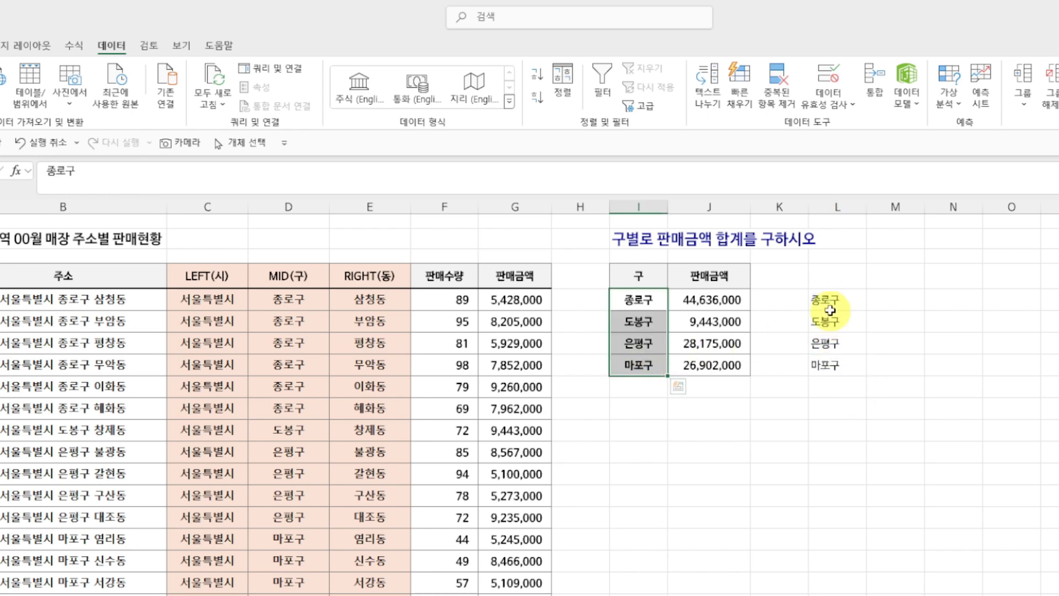
left_click_drag(830, 300, 831, 365)
left_click(648, 301)
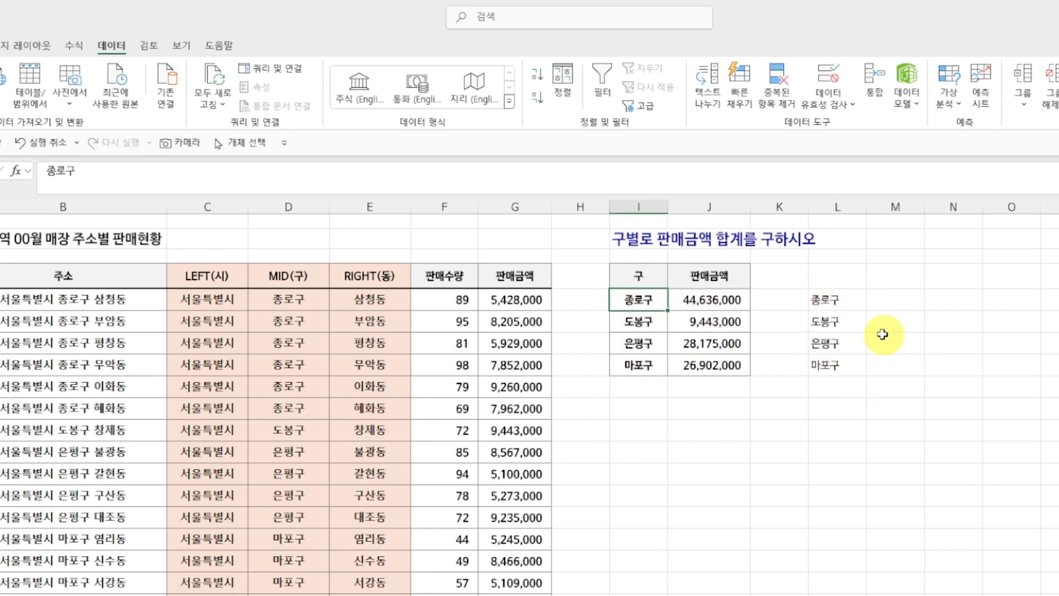
Delete the temporary district list in L5:L8.
key("Down")
key("Down")
key("Down")
key("Right")
key("Right")
key("Right")
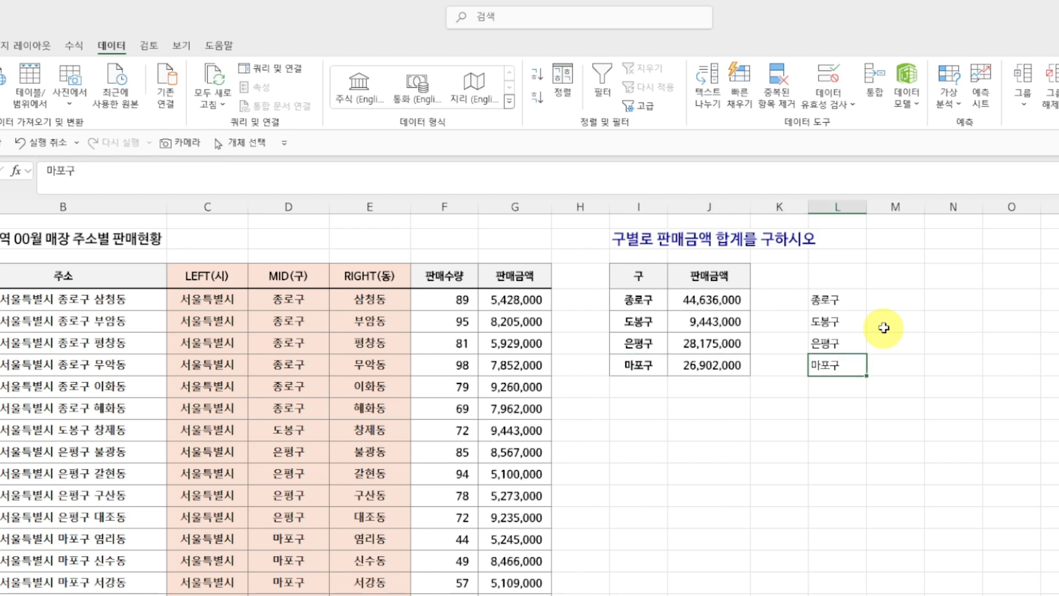
key("shift+Up")
key("shift+Up")
key("shift+Up")
key("Delete")
Begin a SUMIFS formula in J5 with the sales amounts as the absolute sum range $G$5:$G$19.
key("Left")
key("Left")
key("Up")
key("Up")
key("Up")
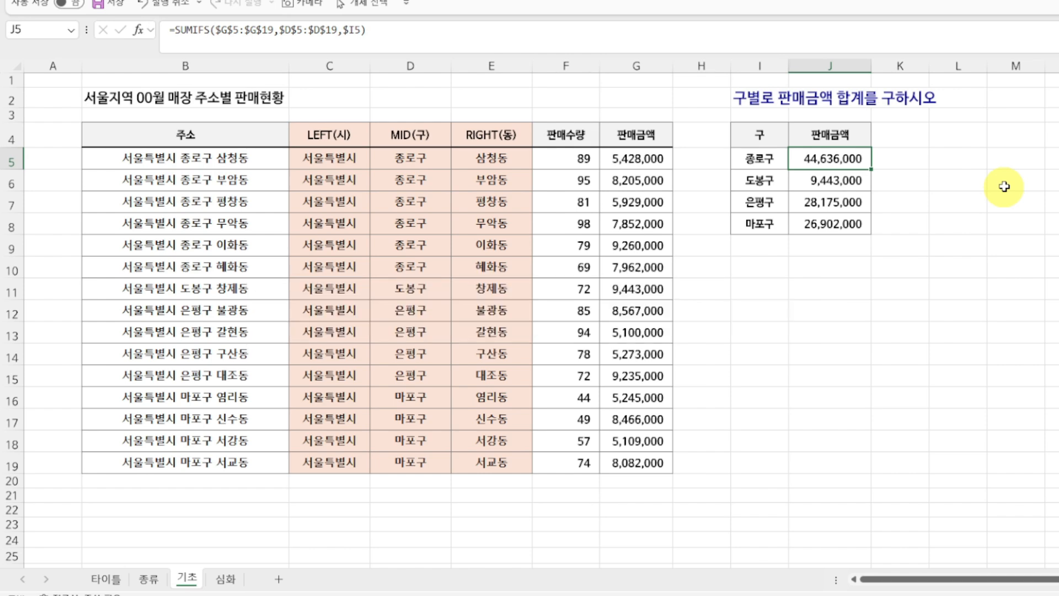
type("=SUM")
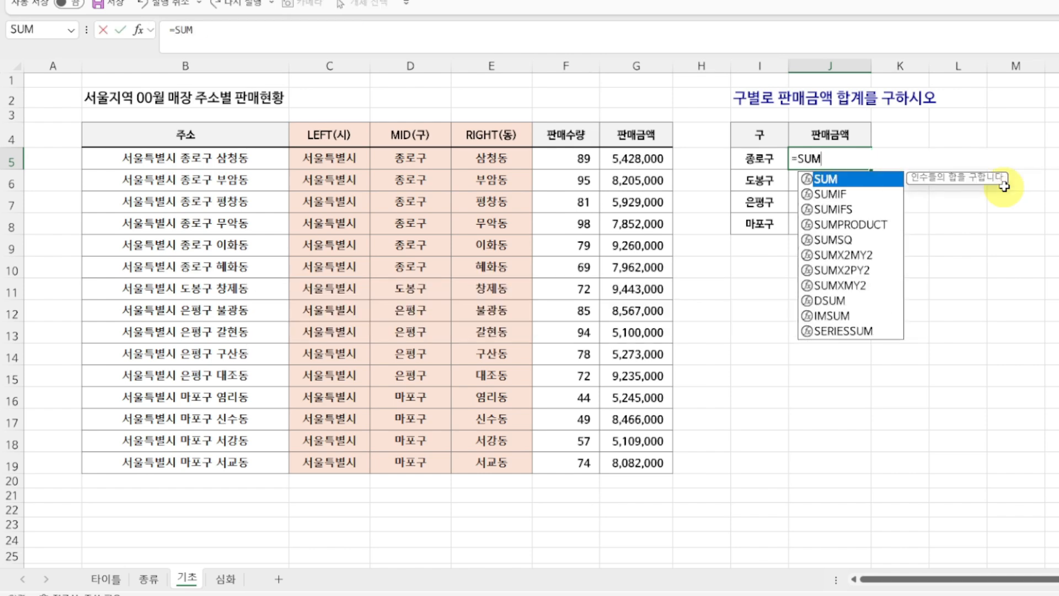
type("IFS(")
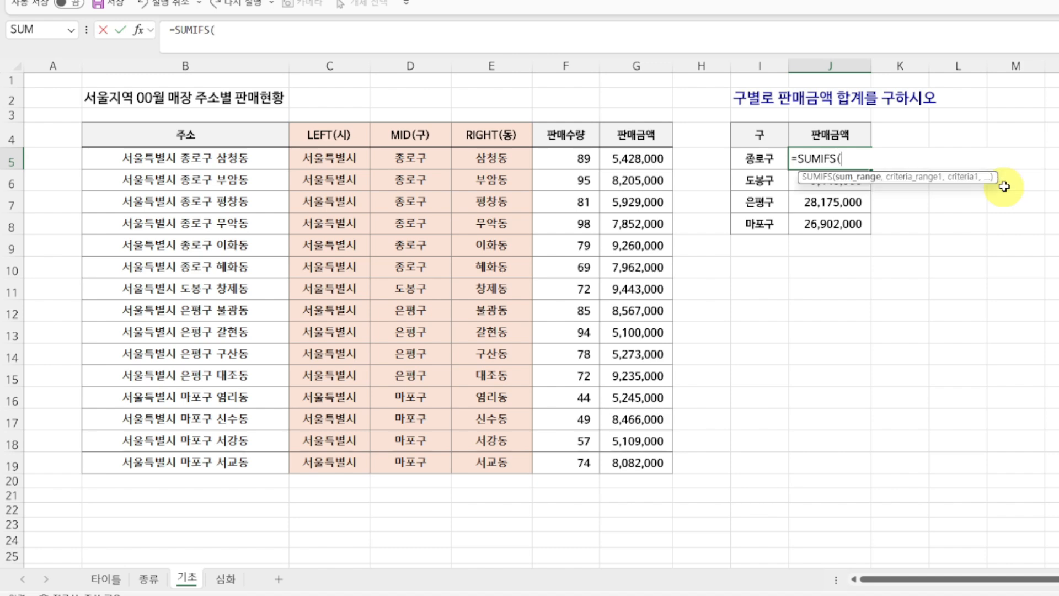
left_click(639, 156)
key("ctrl+shift+Down")
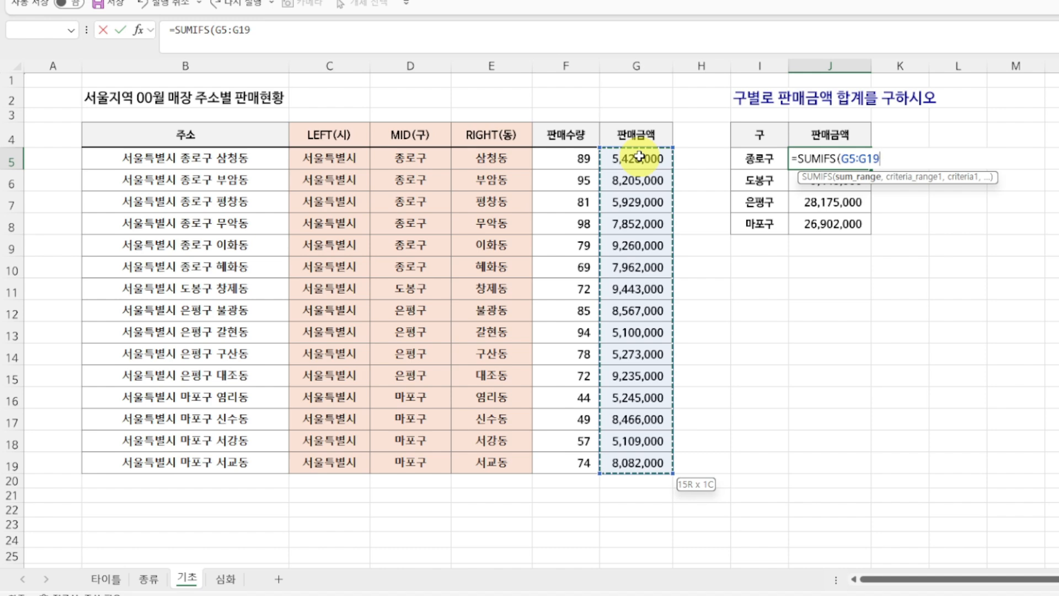
key("F4")
type(",")
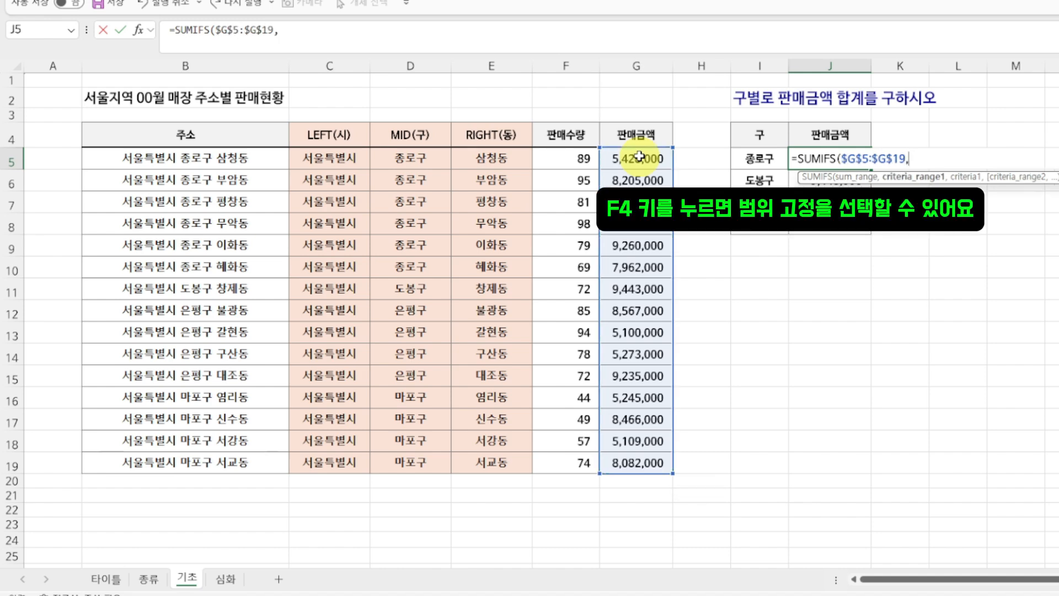
Complete the SUMIFS formula in J5 with criteria range $D$5:$D$19 and the column-locked criterion $I5.
left_click(419, 155)
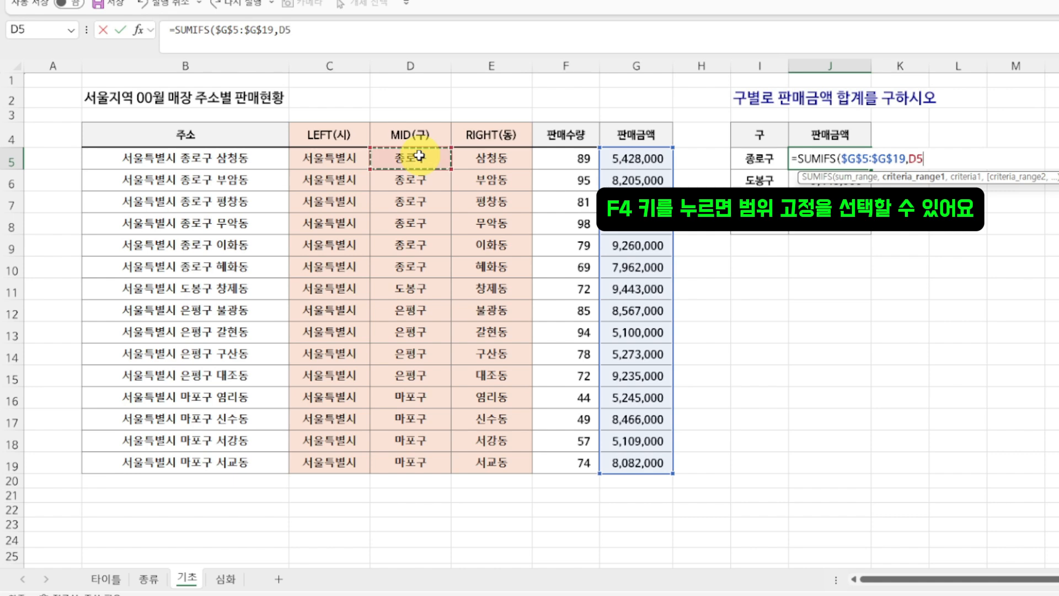
key("ctrl+shift+Down")
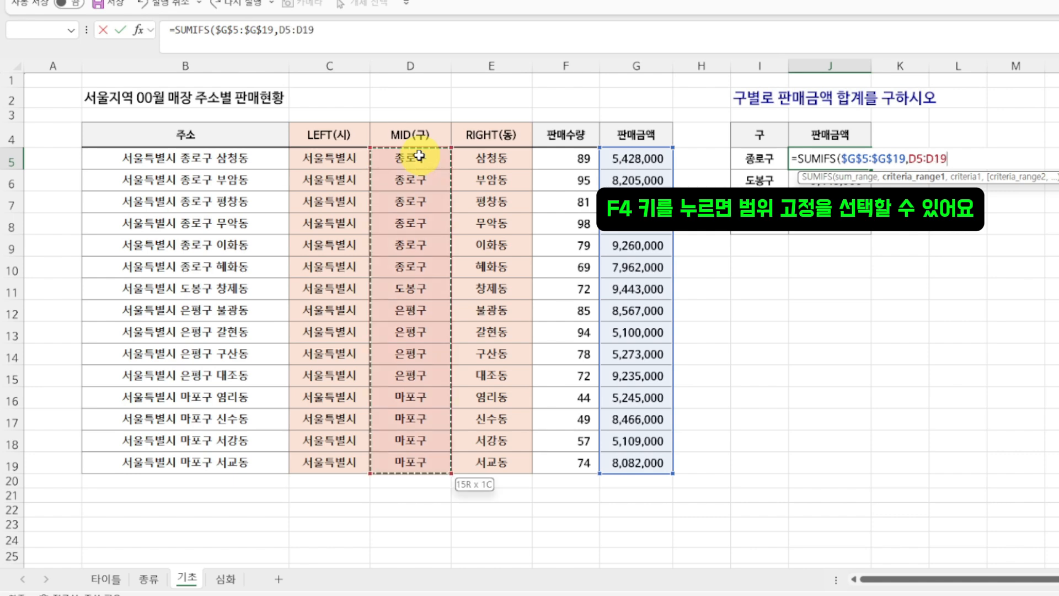
key("F4")
type(",")
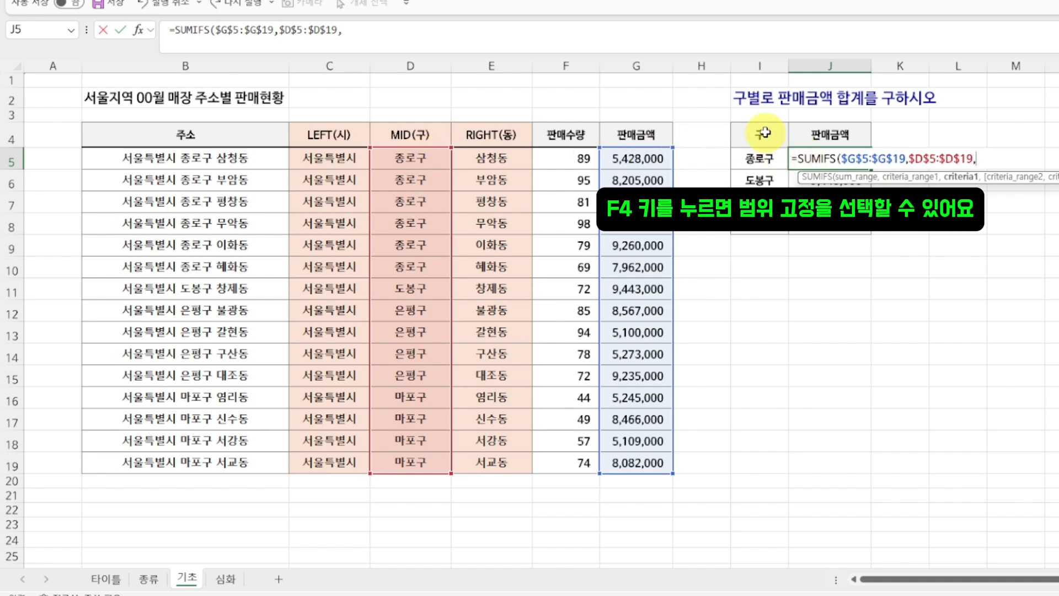
left_click(769, 159)
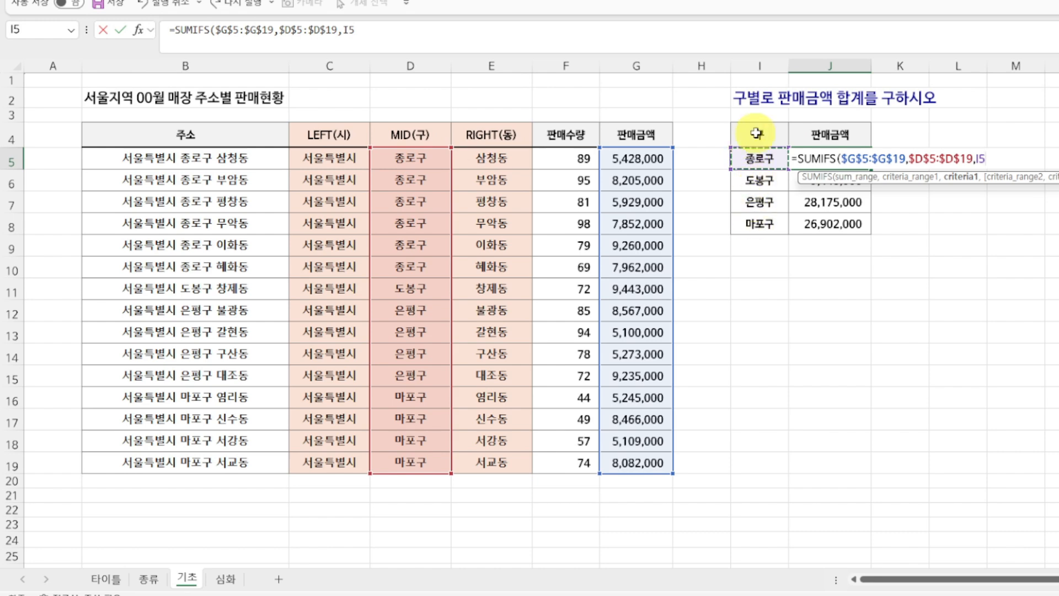
key("F4")
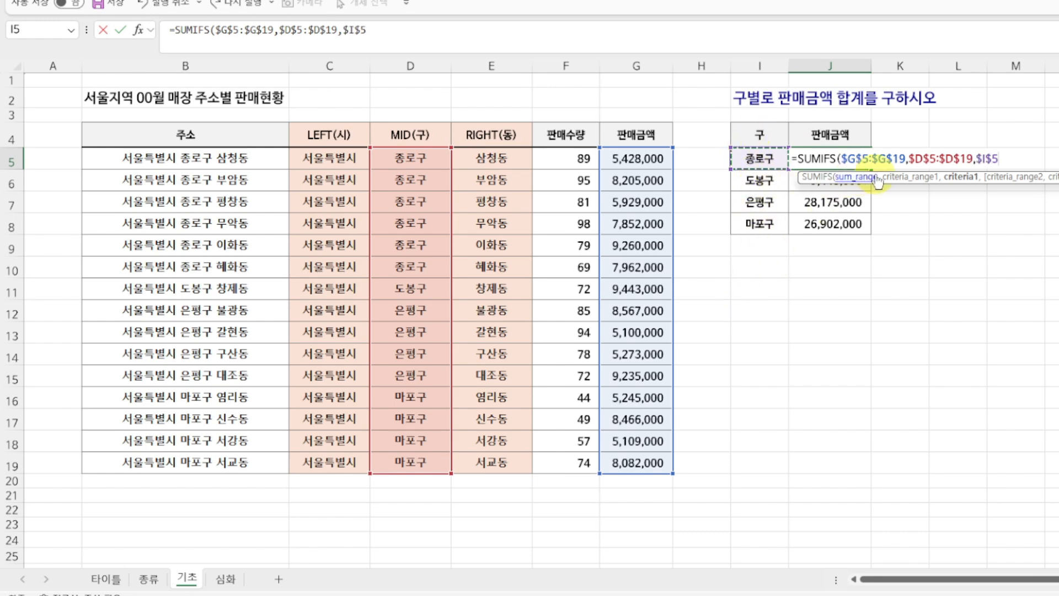
key("F4")
key("F4")
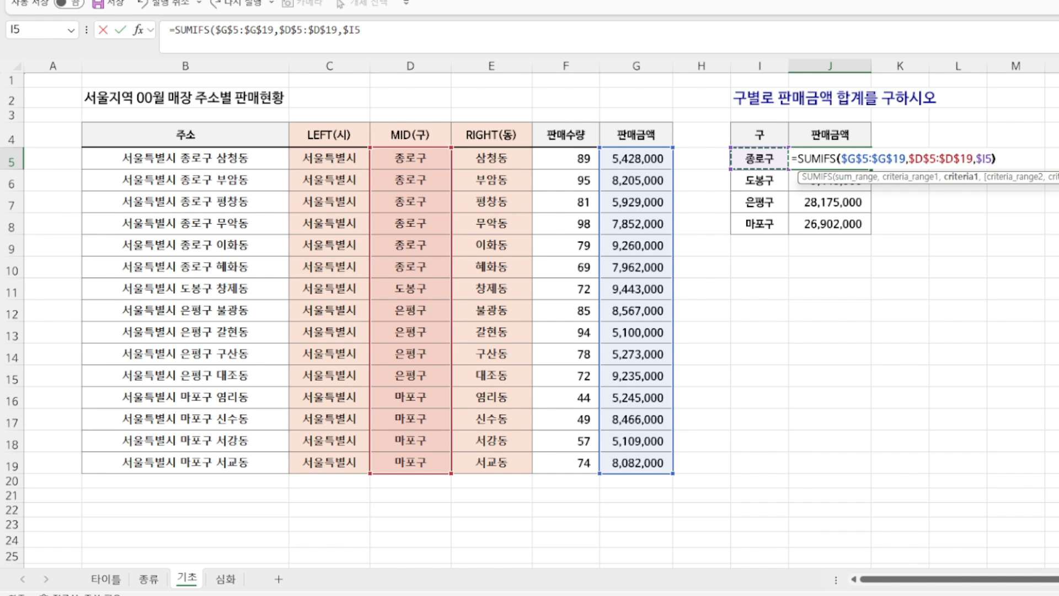
key("ctrl+Return")
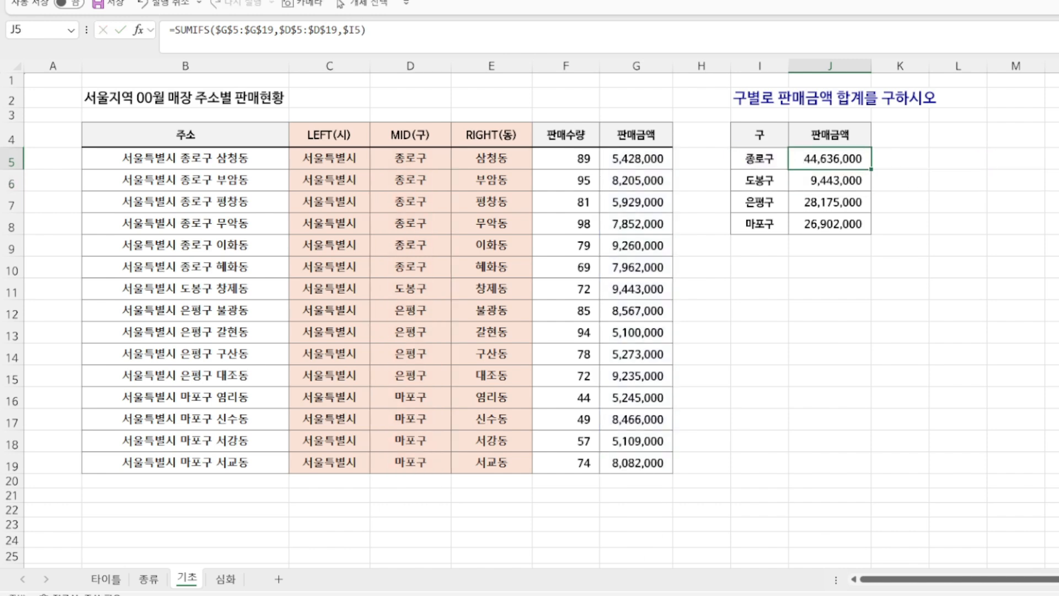
Copy the SUMIFS formula from J5 to the remaining districts in J6:J8.
key("ctrl+c")
key("Down")
key("shift+Down")
key("shift+Down")
key("ctrl+v")
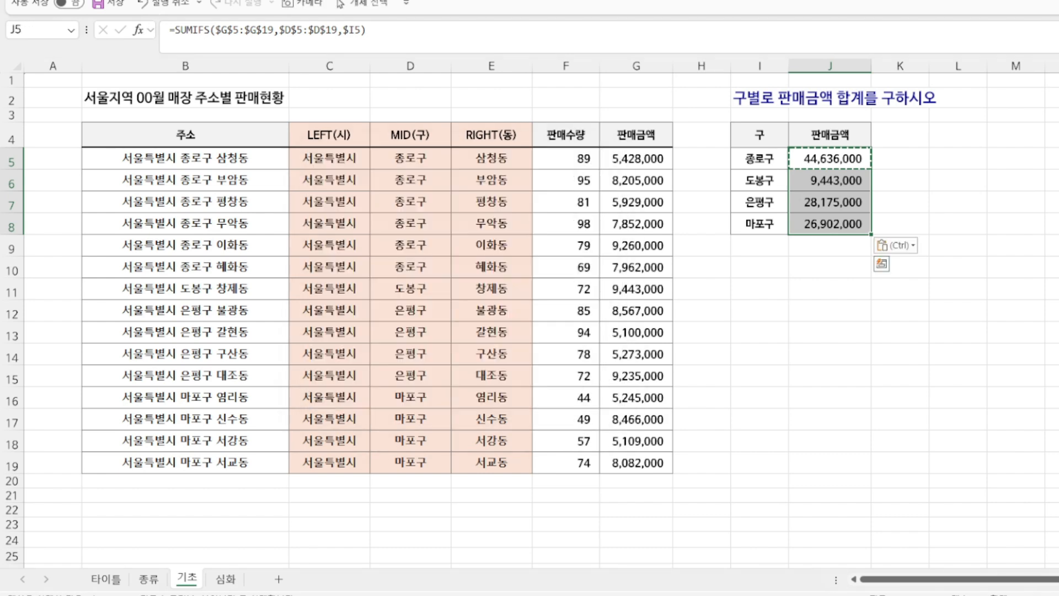
Check the district names and the SUMIFS formulas in J5:J8 of the summary table.
left_click(771, 181)
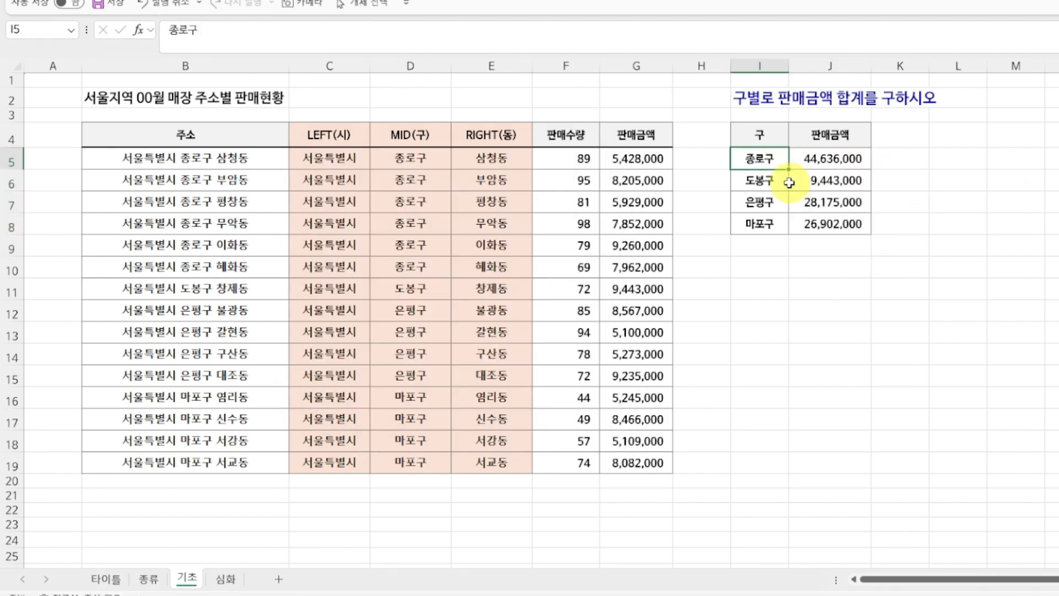
left_click(774, 194)
left_click(849, 159)
left_click(855, 180)
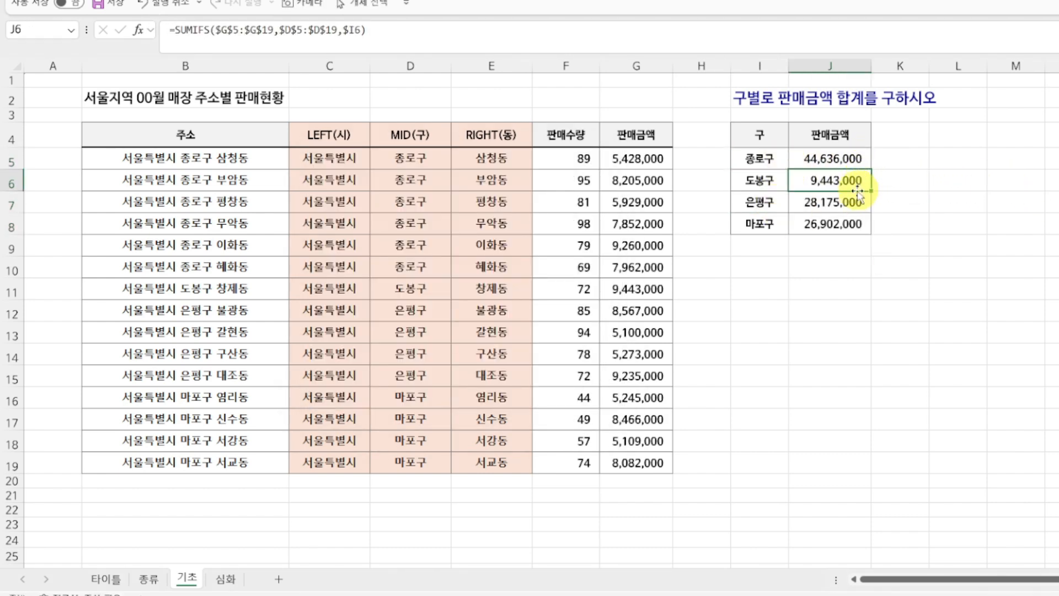
left_click(857, 204)
left_click(858, 220)
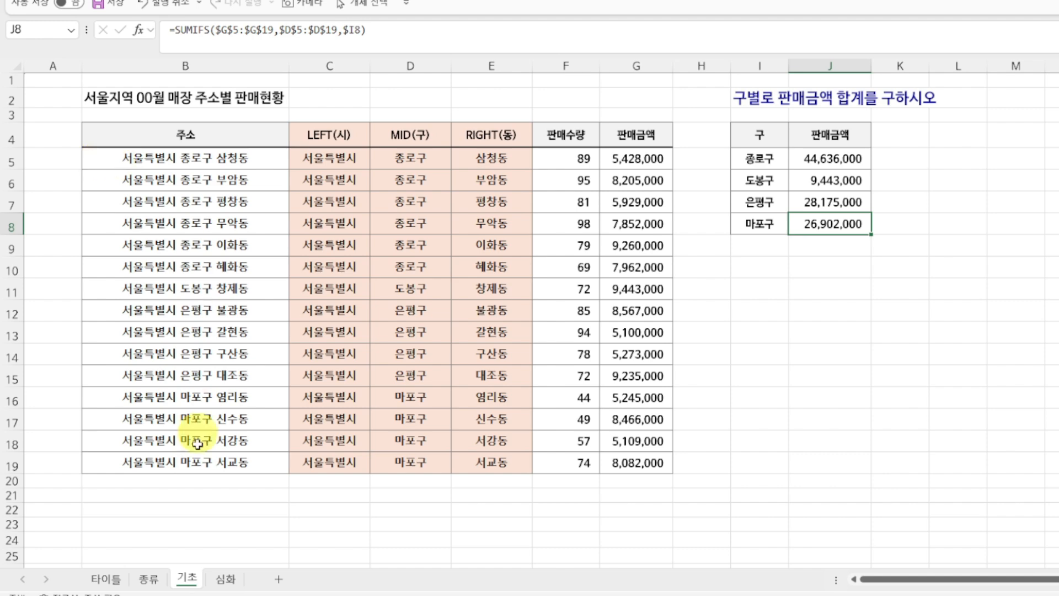
Switch to the 심화 sheet and select the addresses in B7:B17.
left_click(223, 585)
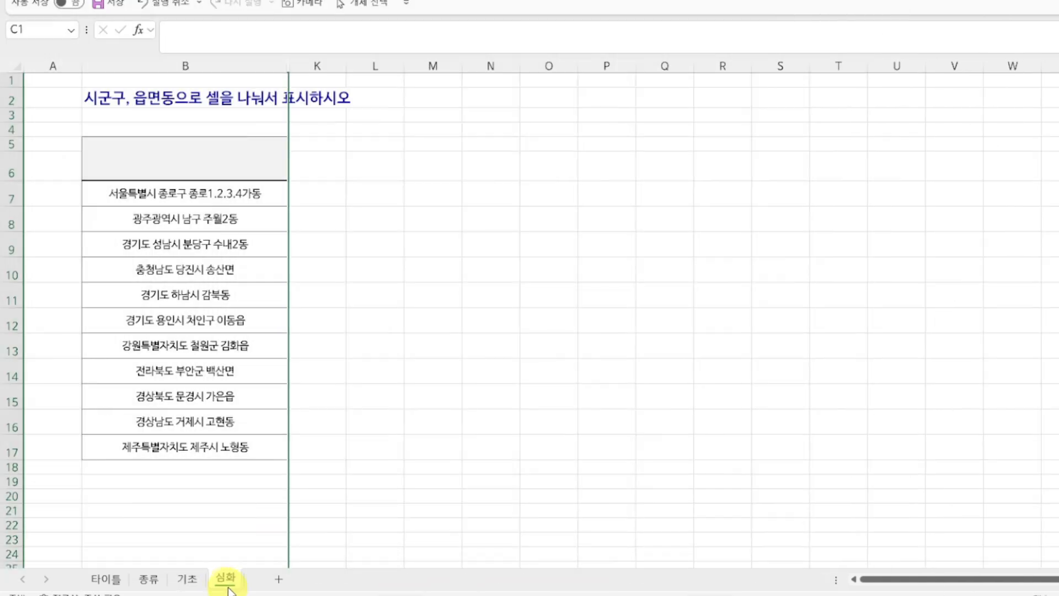
left_click(171, 199)
left_click_drag(171, 199, 171, 446)
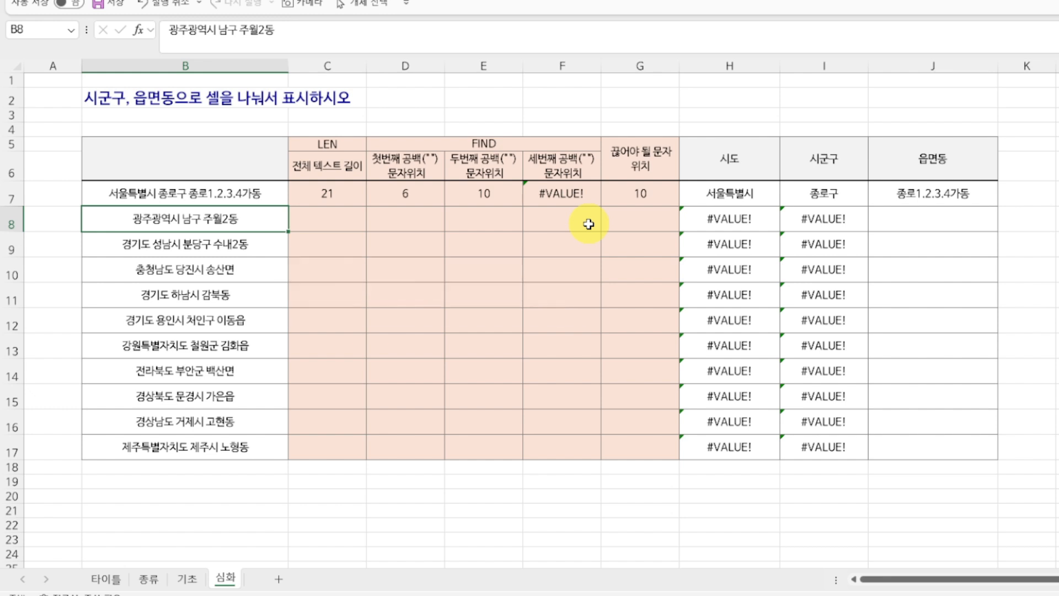
Calculate the address text length in C8 with =LEN(B8) and fill the formula down to C17.
key("Right")
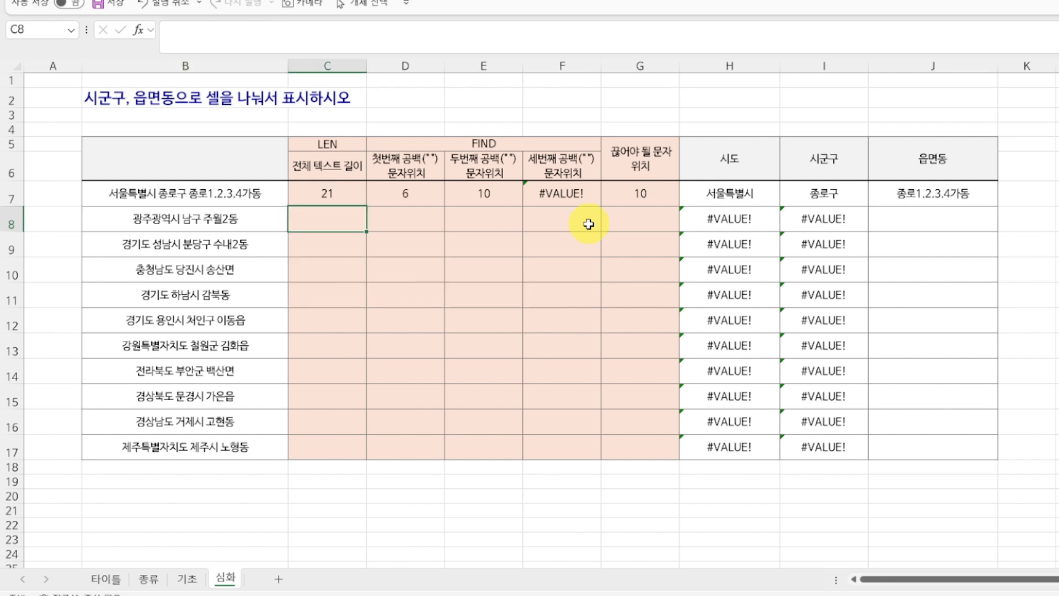
type("=L")
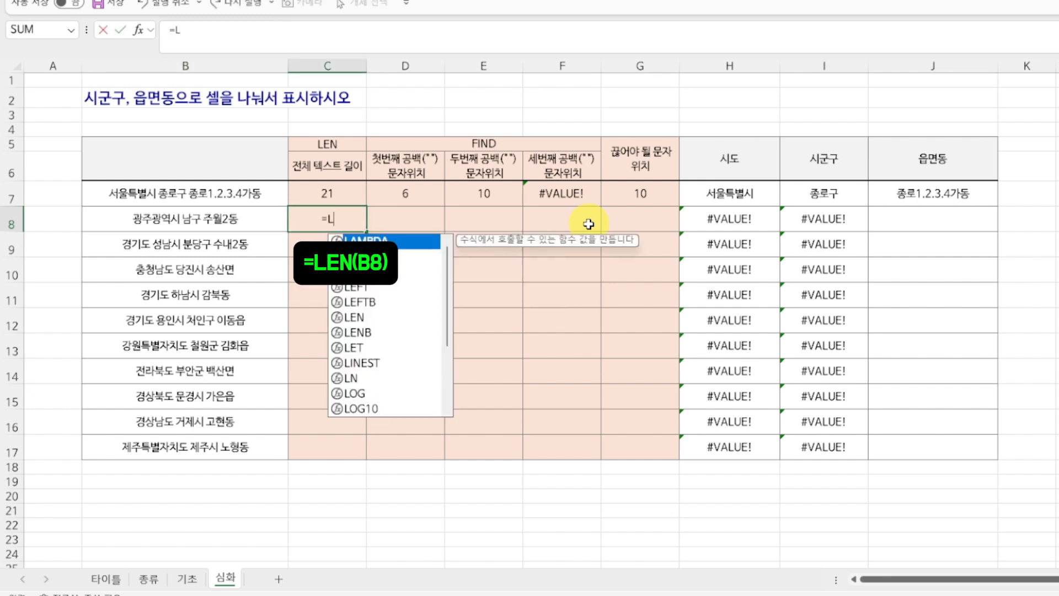
type("EN(")
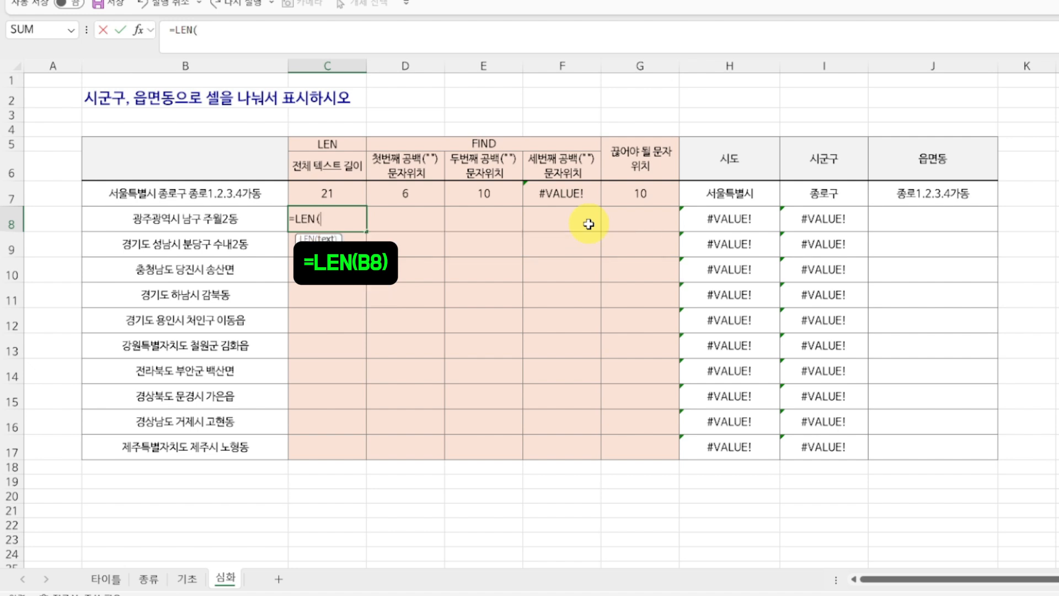
key("Left")
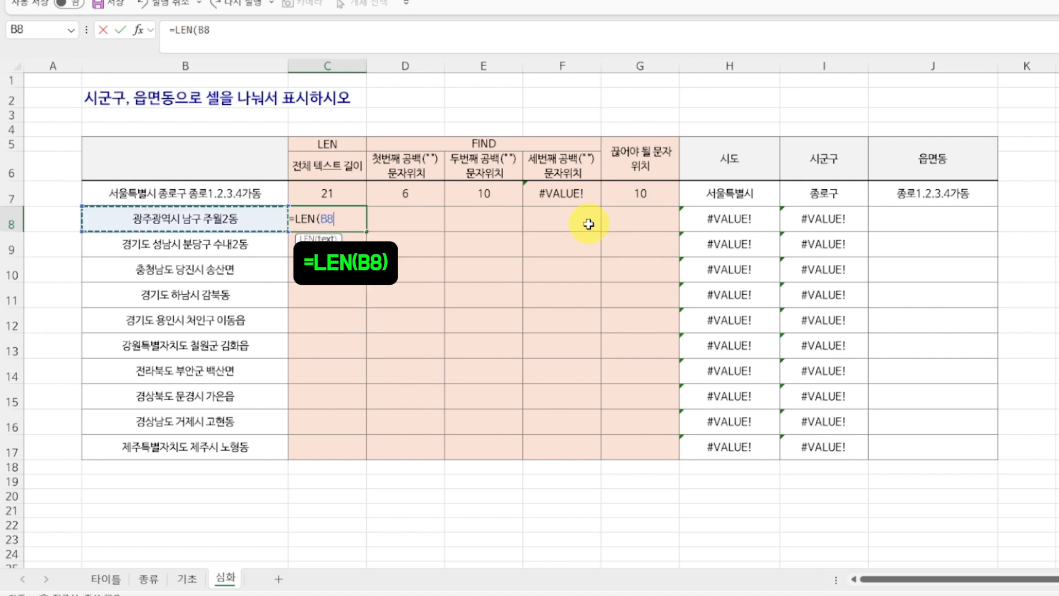
type(")")
key("Return")
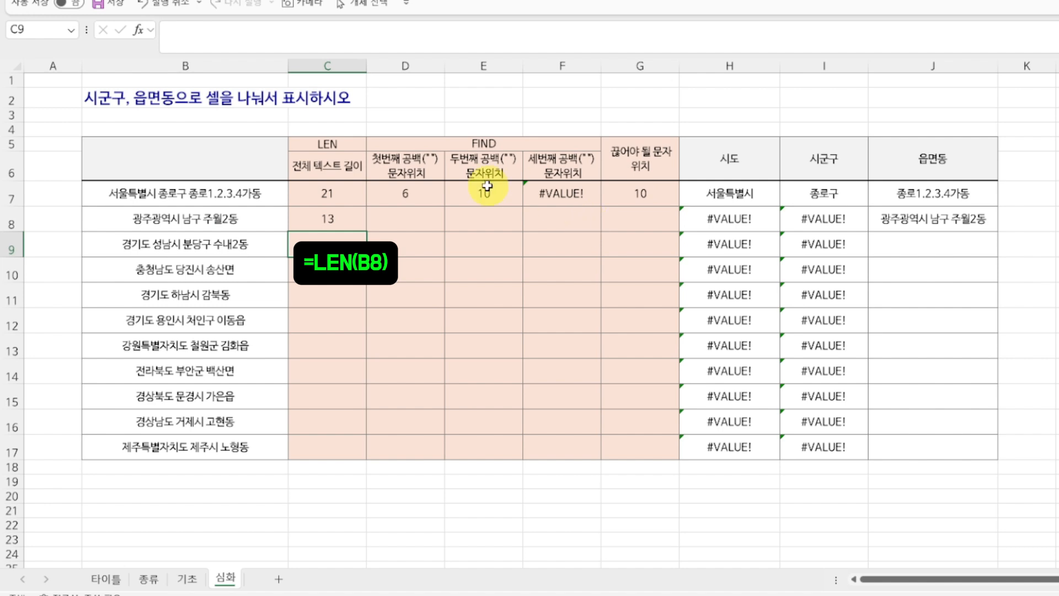
left_click(116, 218)
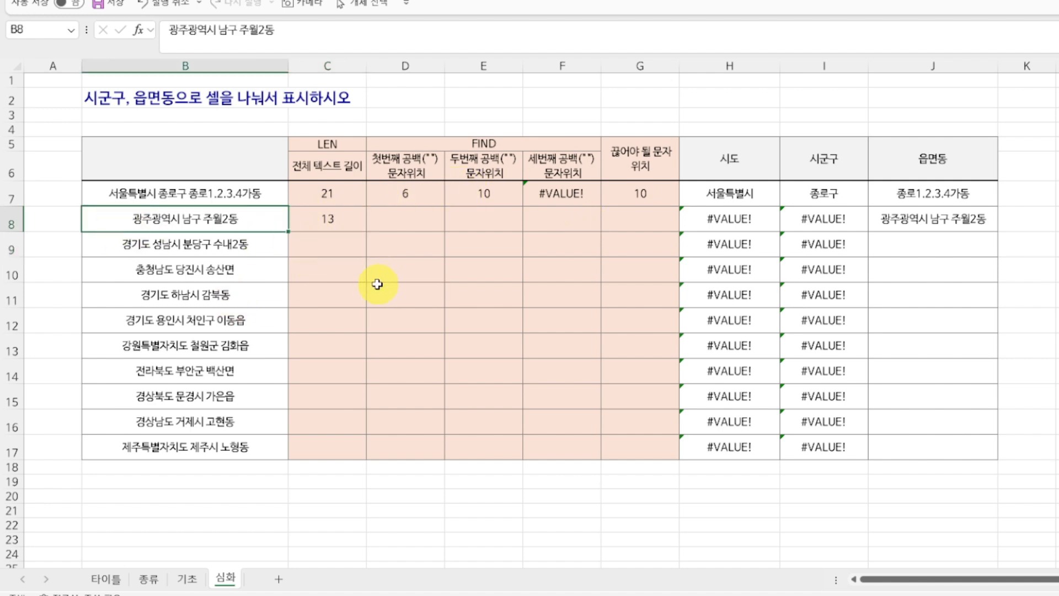
left_click(356, 226)
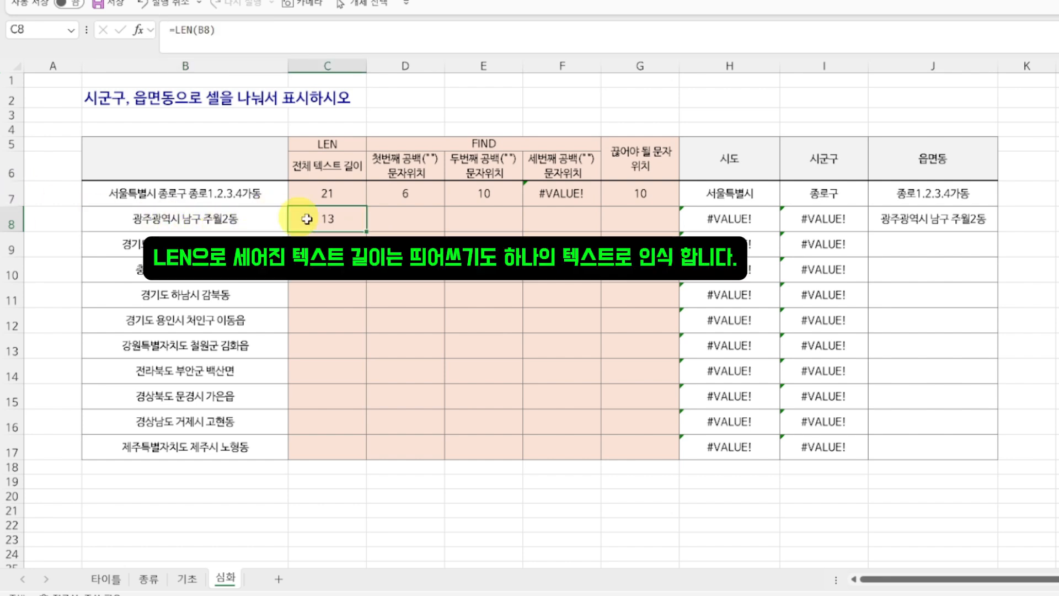
double_click(366, 230)
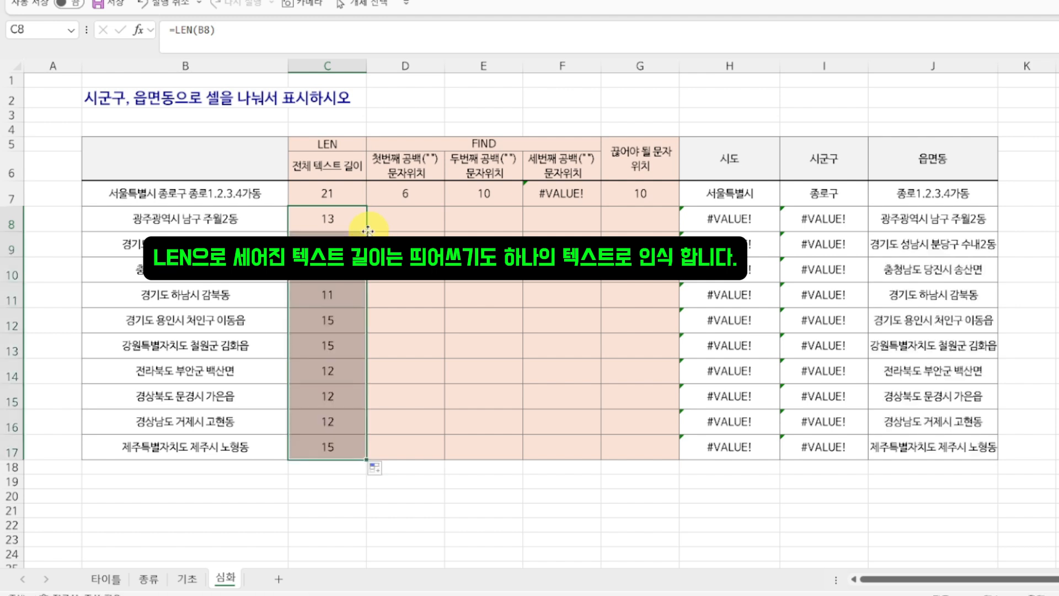
Find the first space's position in D8 with =FIND(" ",B8).
left_click(375, 226)
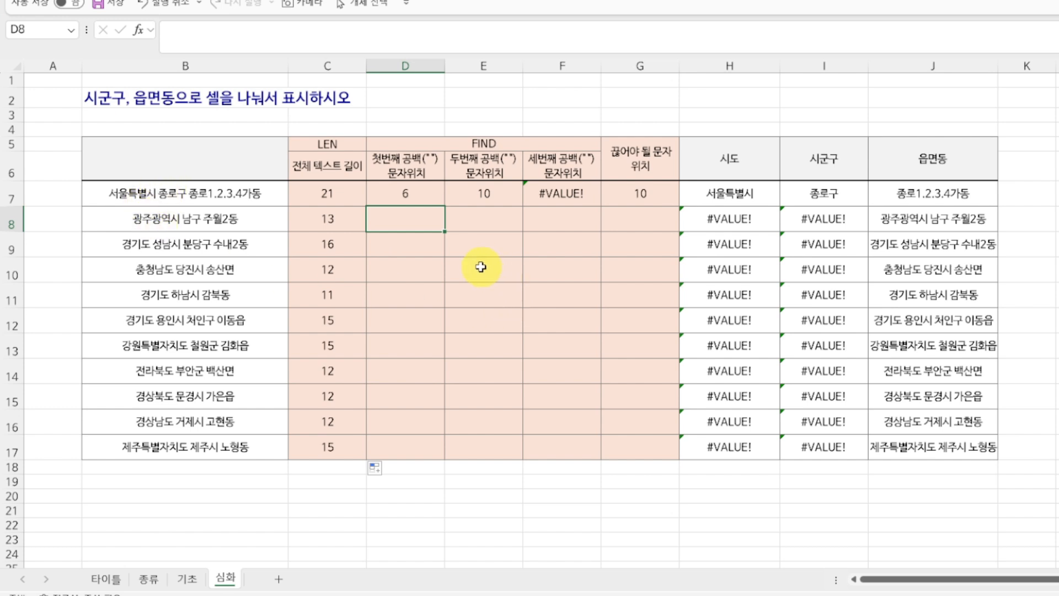
type("=FIND(")
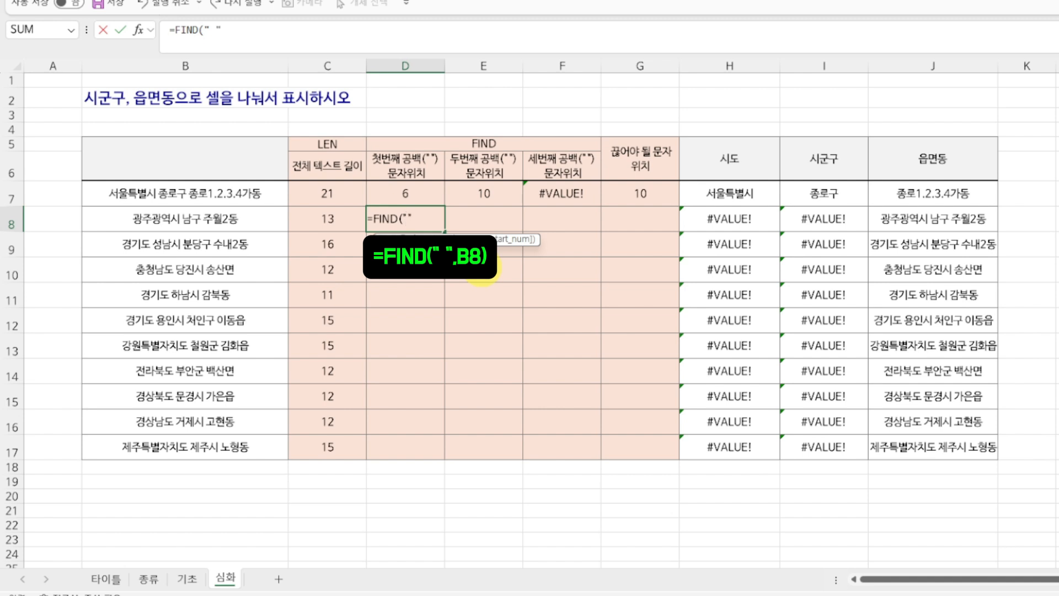
type(",")
left_click(278, 218)
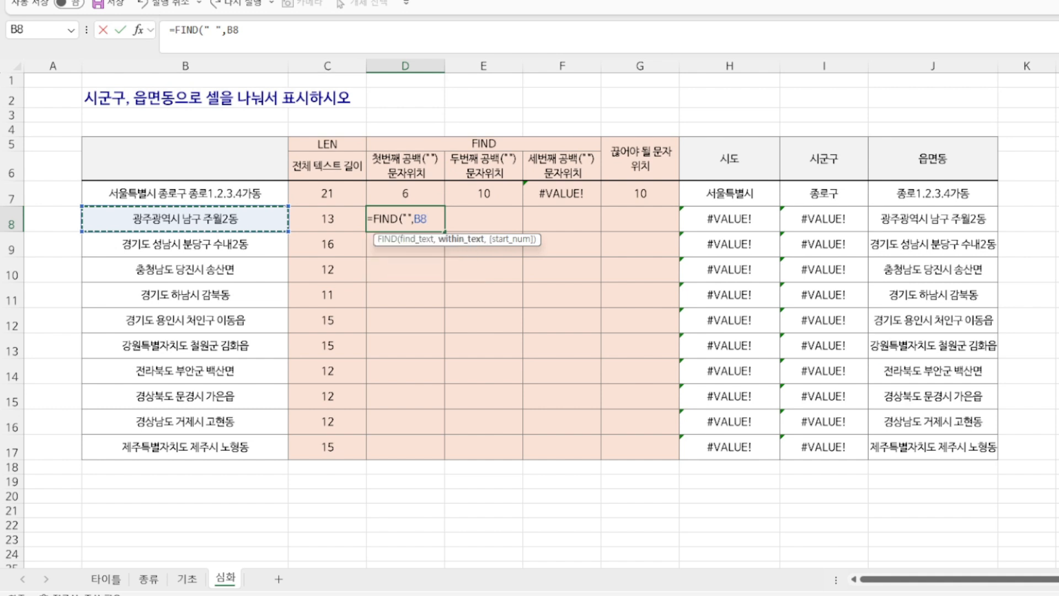
type(")")
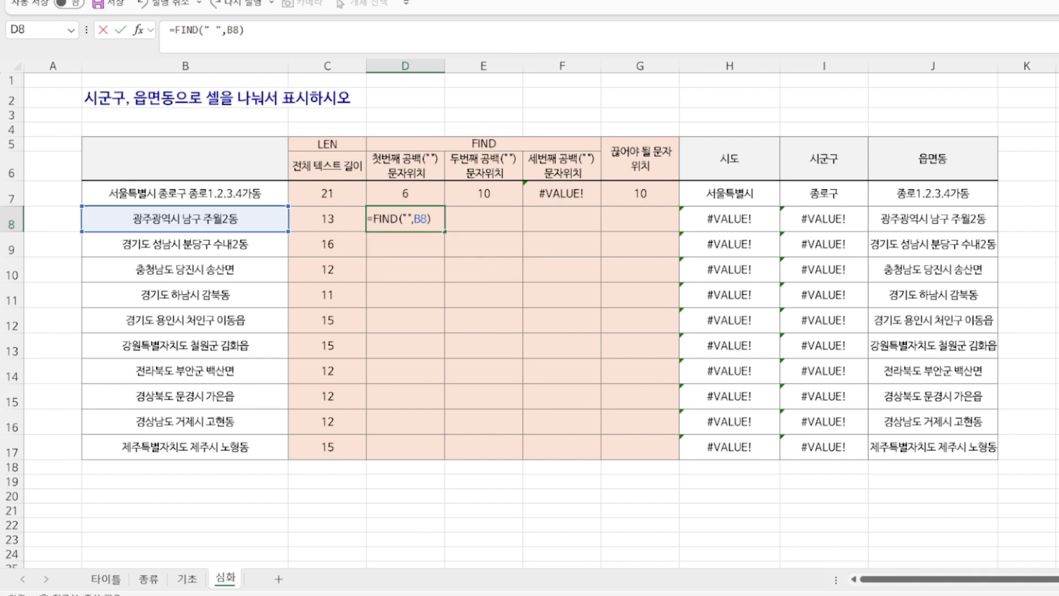
key("Return")
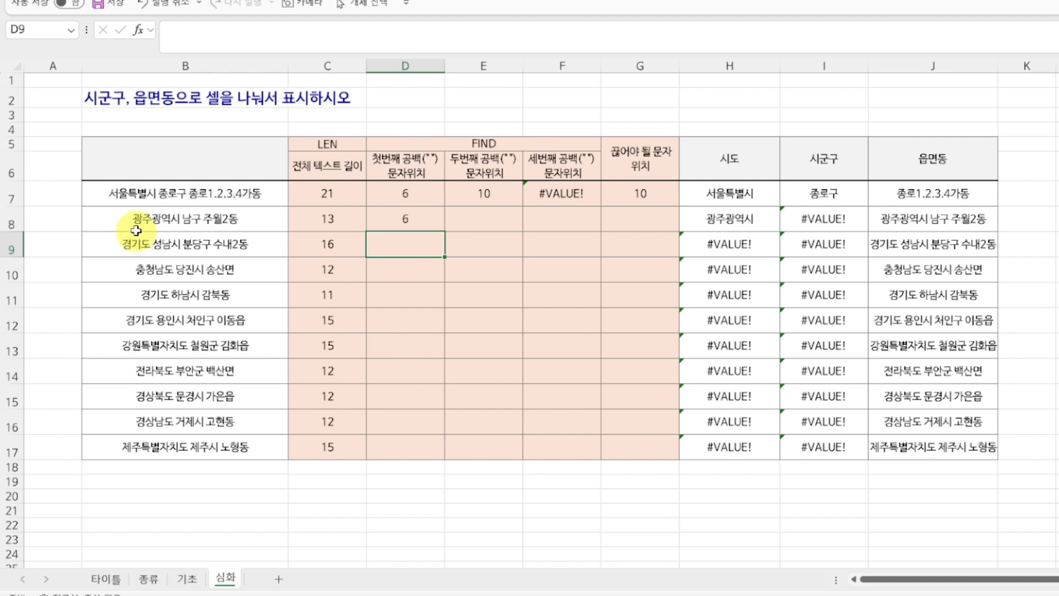
Fill the first-space FIND formula from D8 down to D17.
left_click(182, 225)
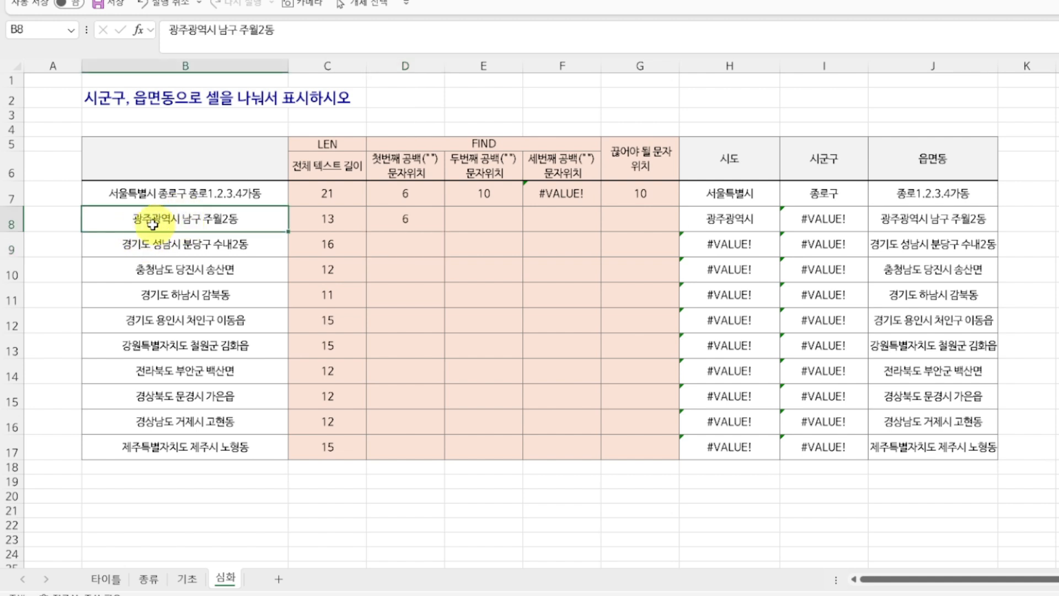
left_click(400, 217)
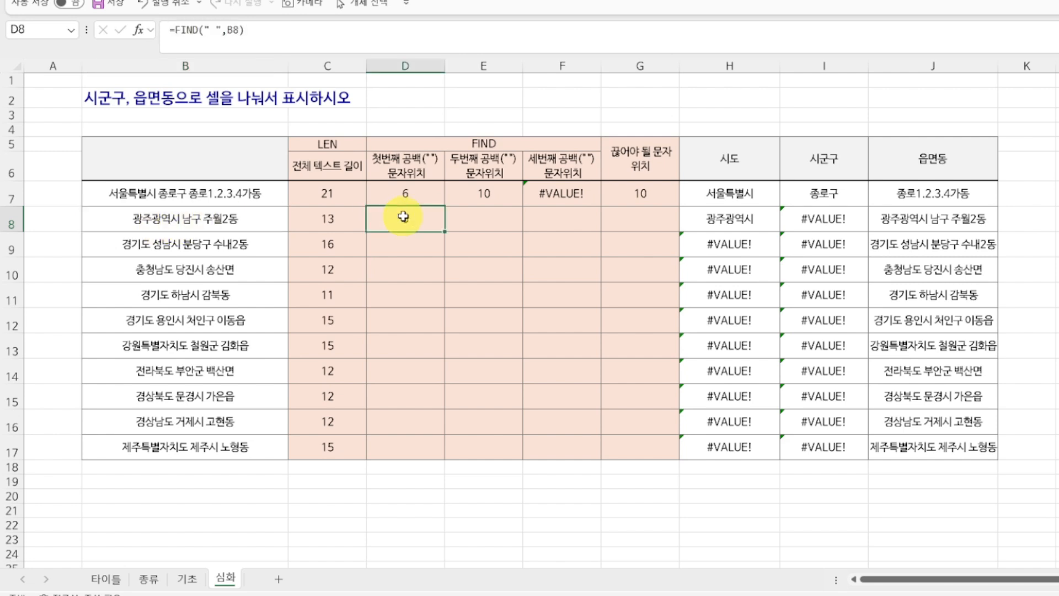
double_click(443, 231)
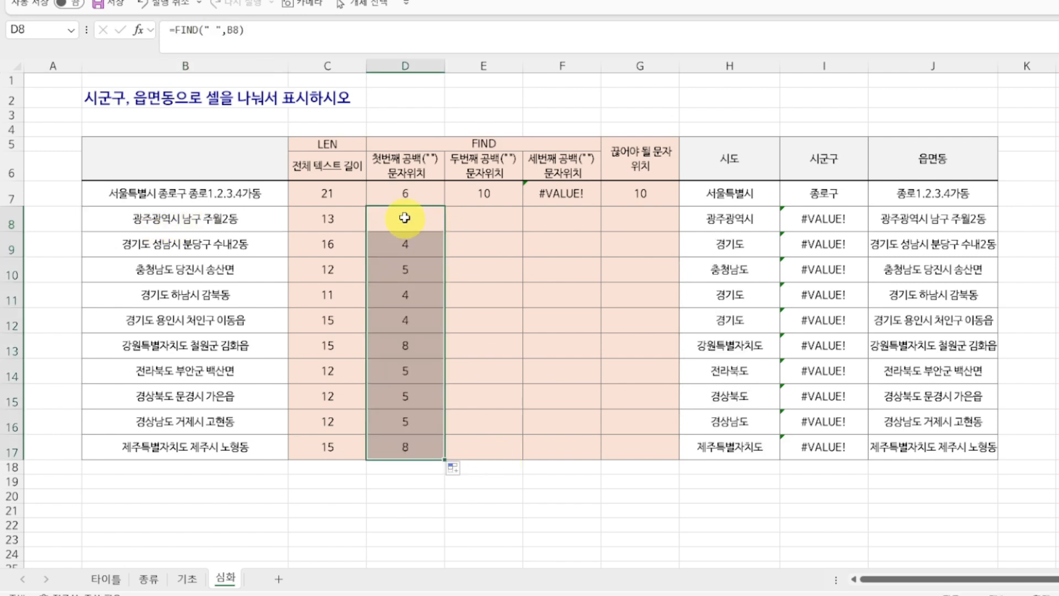
left_click(436, 247)
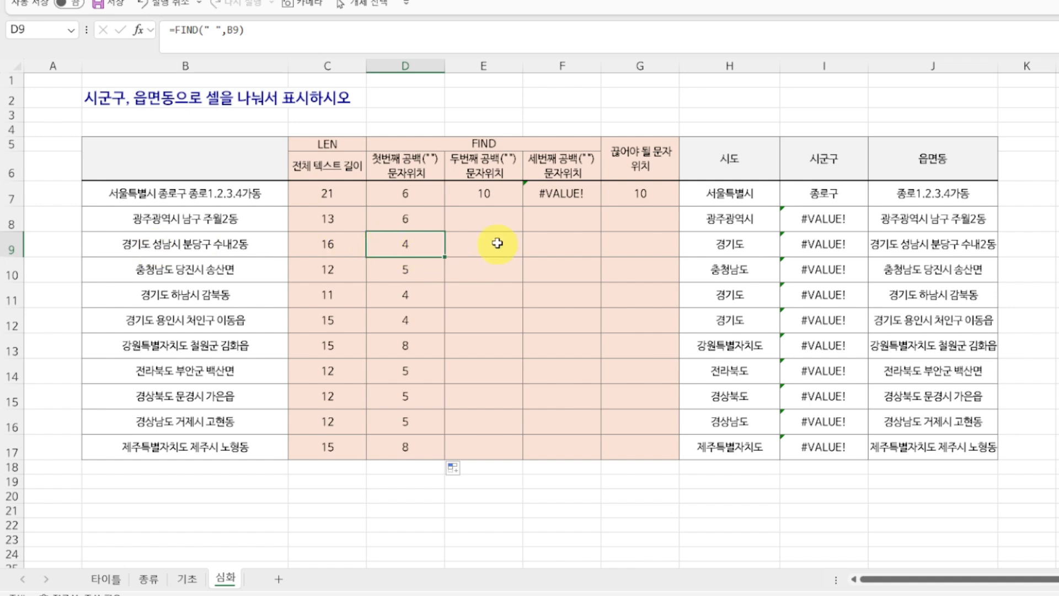
Find the second space's position in E8 with =FIND(" ",B8,D8+1).
left_click(495, 225)
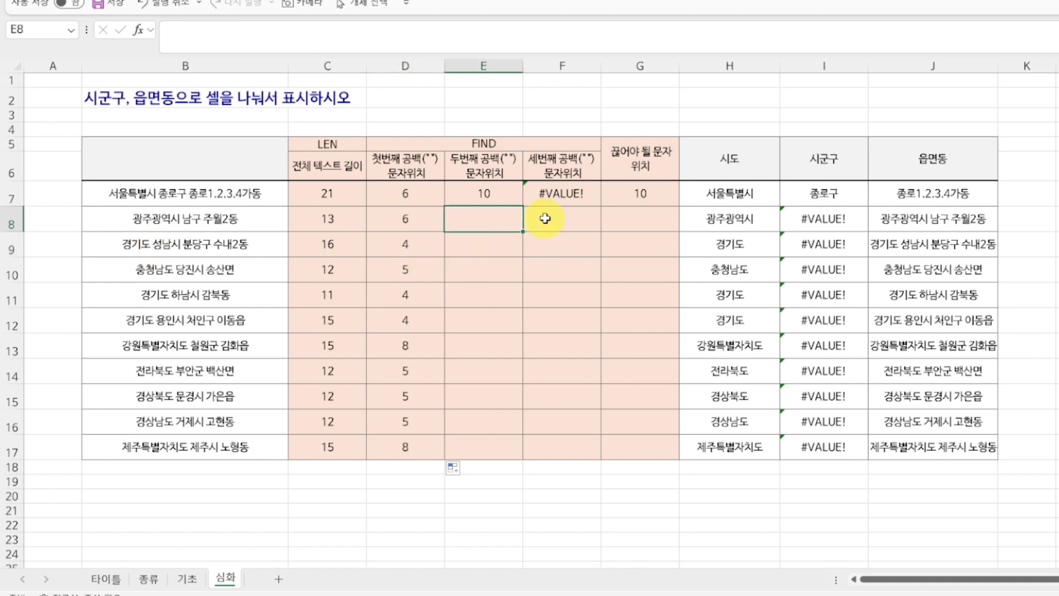
key("Up")
key("Down")
type("=FI")
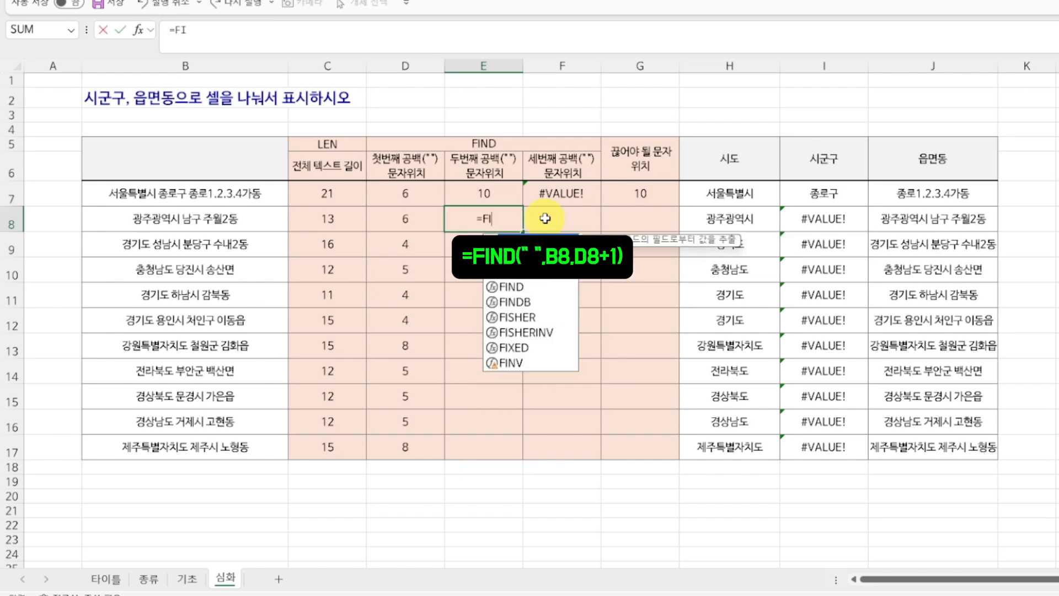
key("Tab")
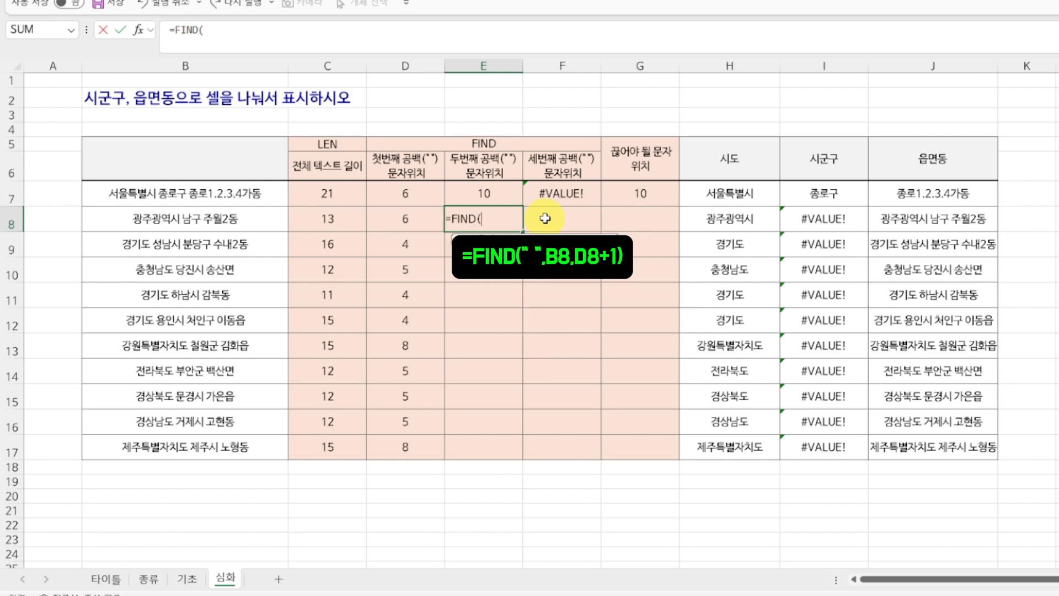
type("\" \"")
type(",")
left_click(185, 218)
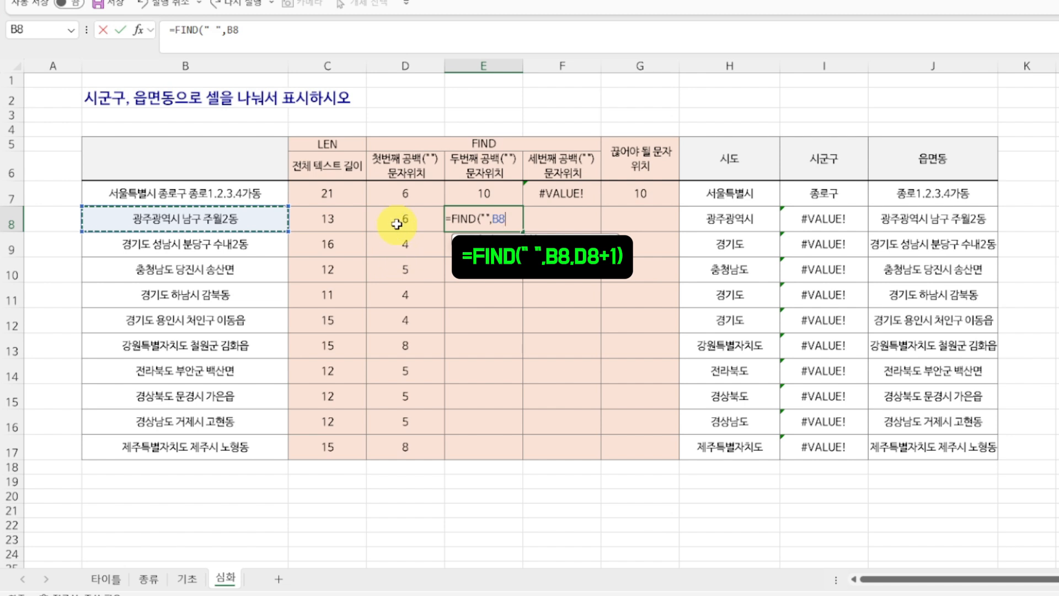
type(",")
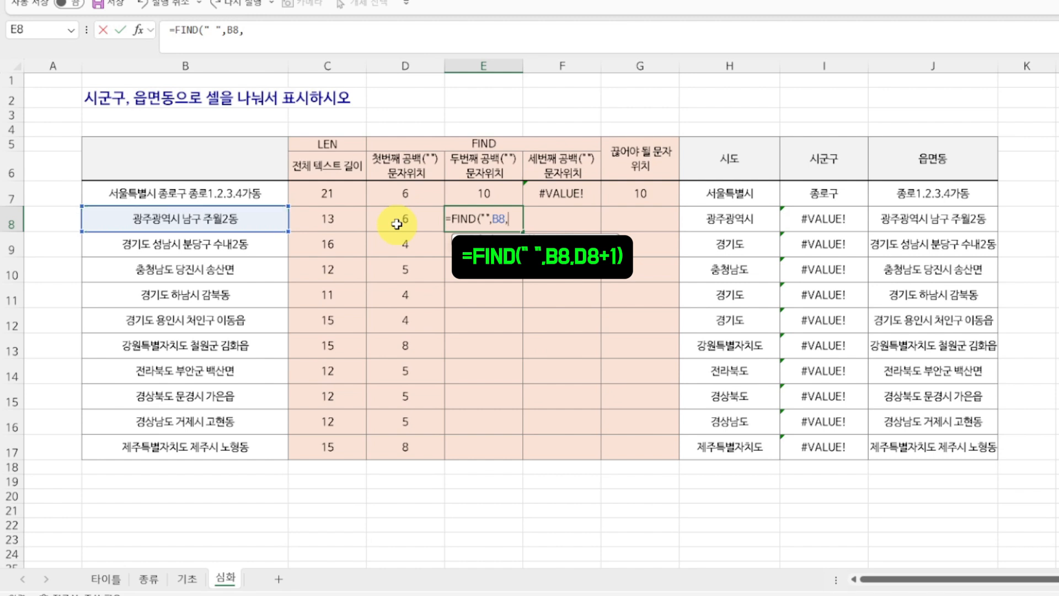
left_click(401, 215)
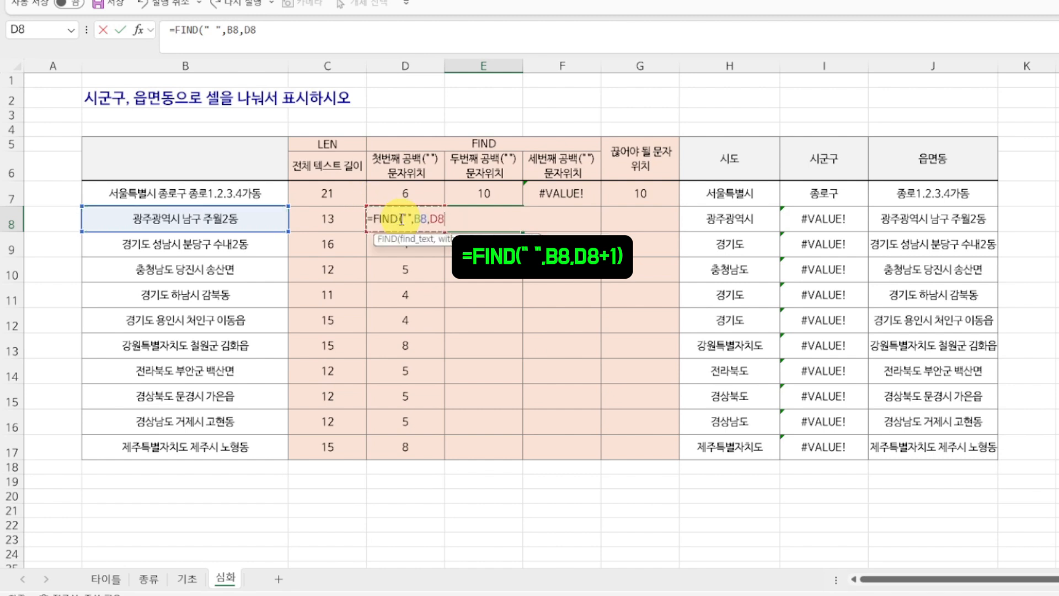
type("+1")
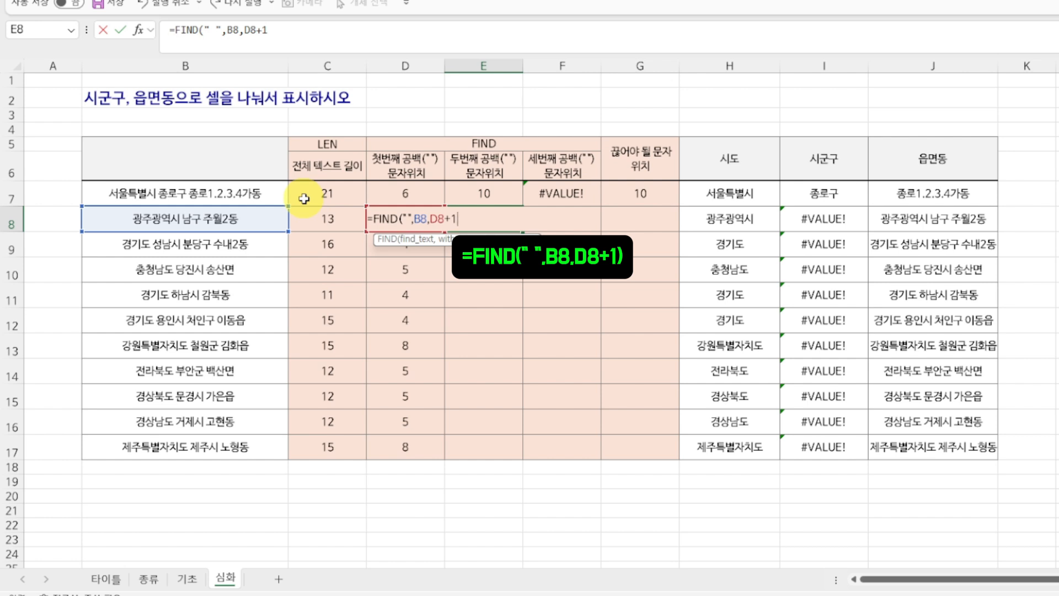
type(")")
key("Return")
Fill the second-space FIND formula from E8 down to E17.
left_click(505, 220)
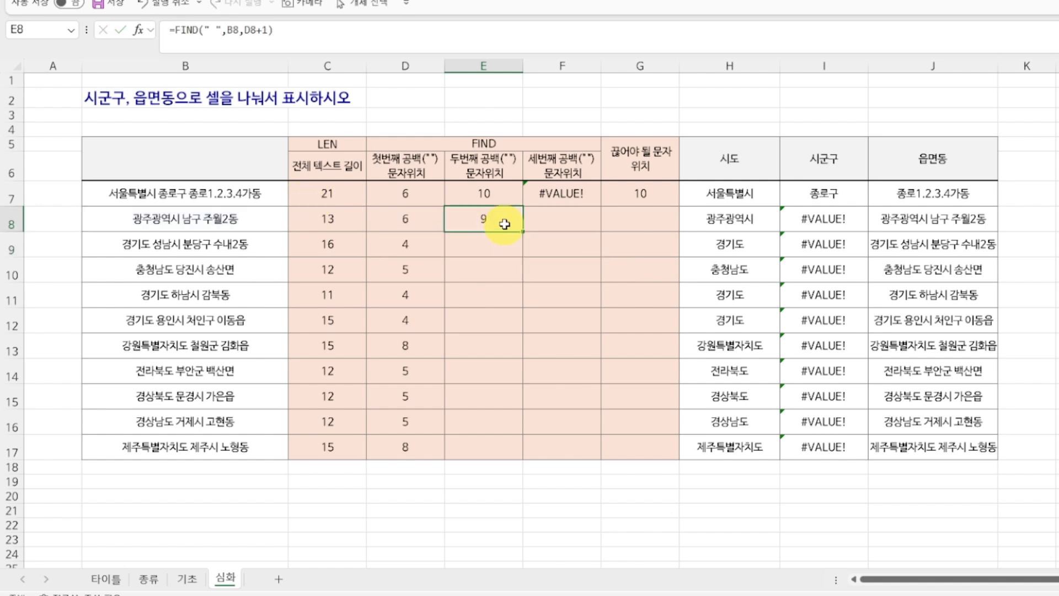
double_click(522, 231)
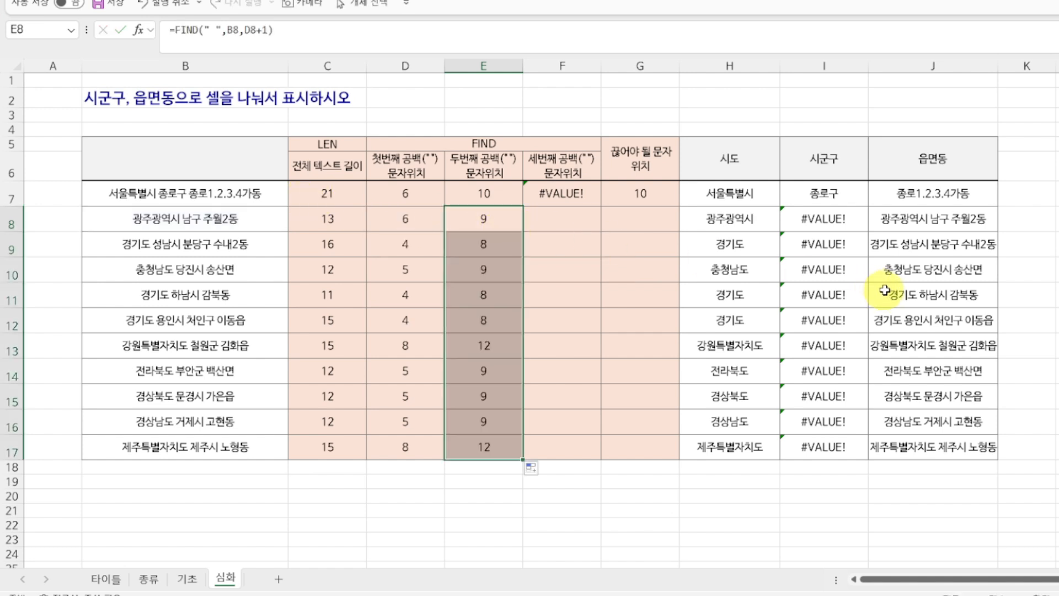
left_click(484, 217)
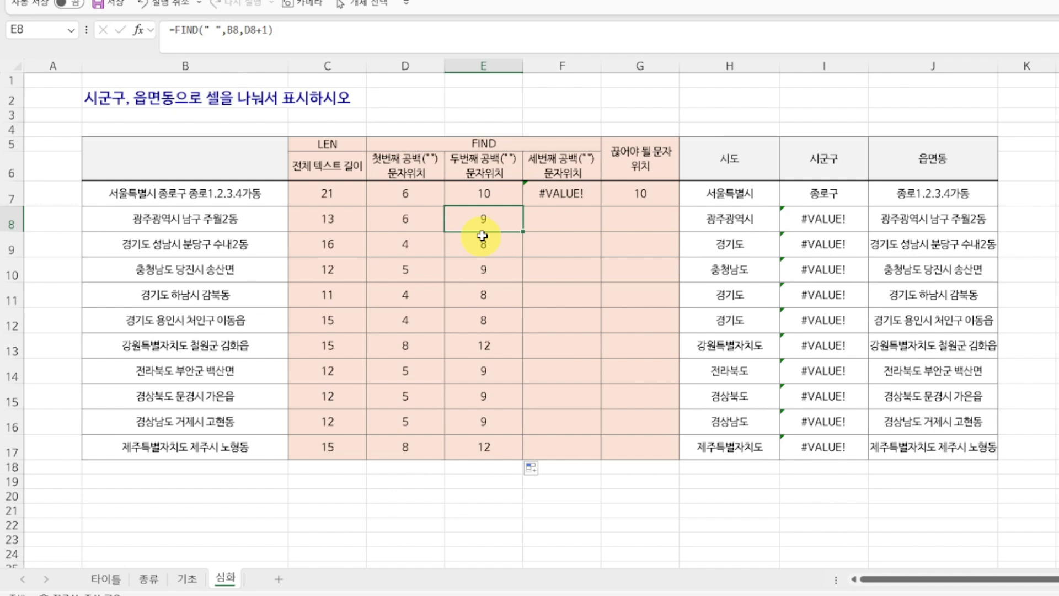
Find the third space's position in F8 with =FIND(" ",B8,E8+1).
key("Right")
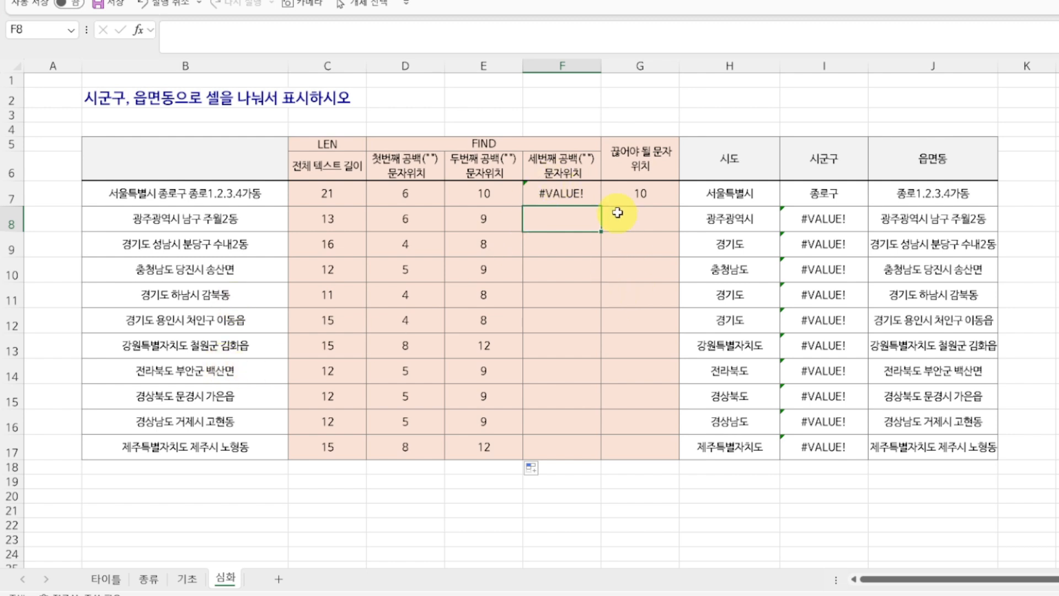
type("=")
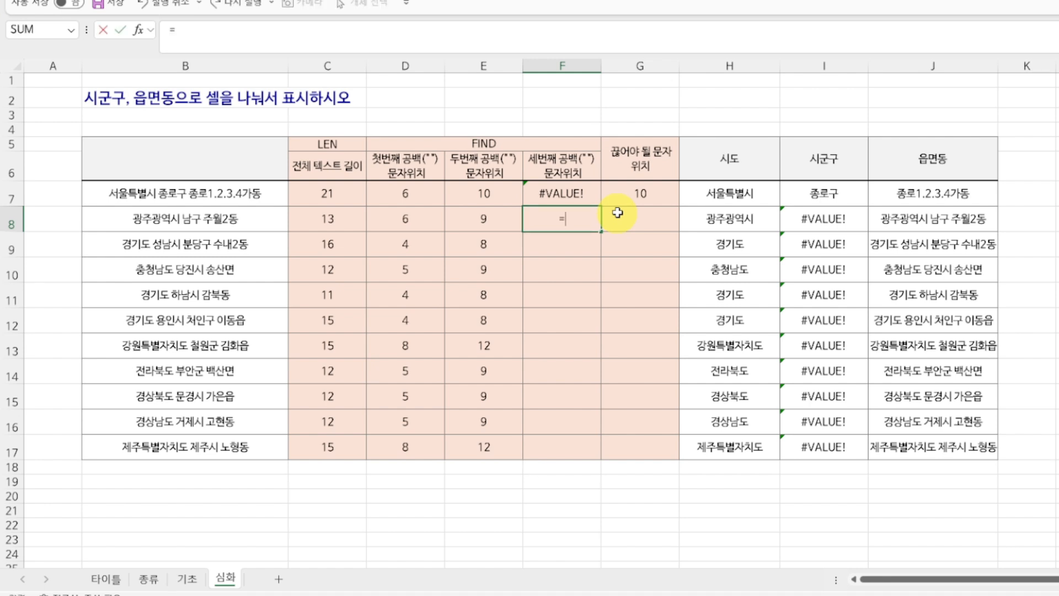
type("FIND(\"")
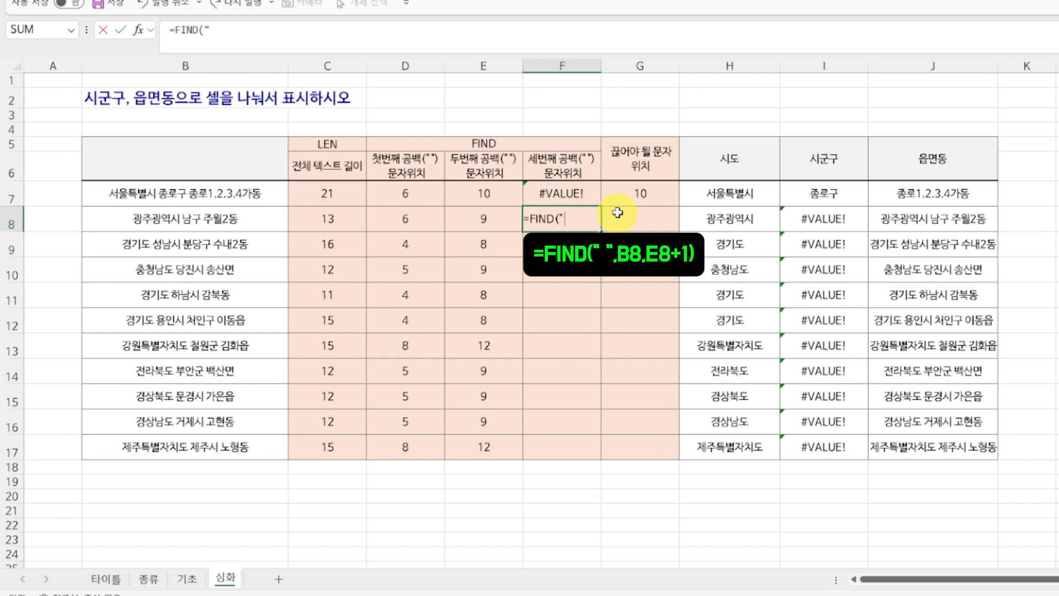
type(" \",")
left_click(209, 220)
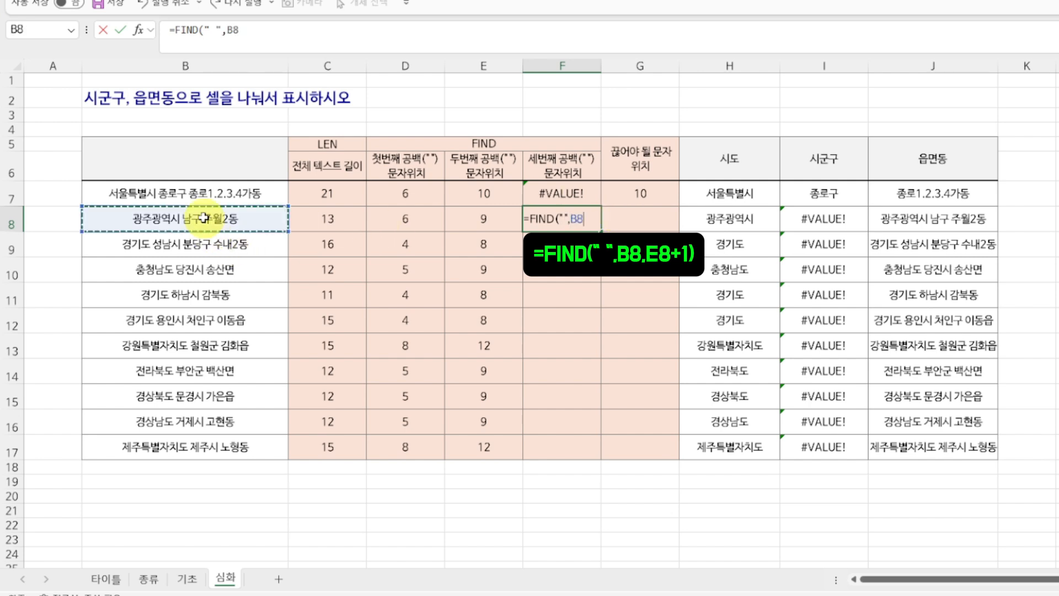
type(",")
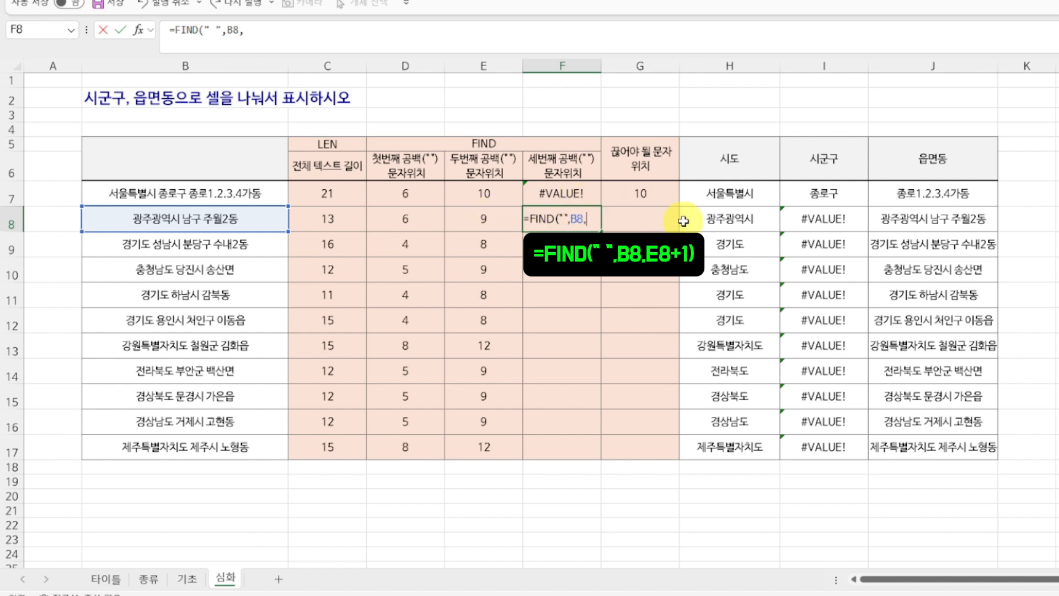
left_click(487, 220)
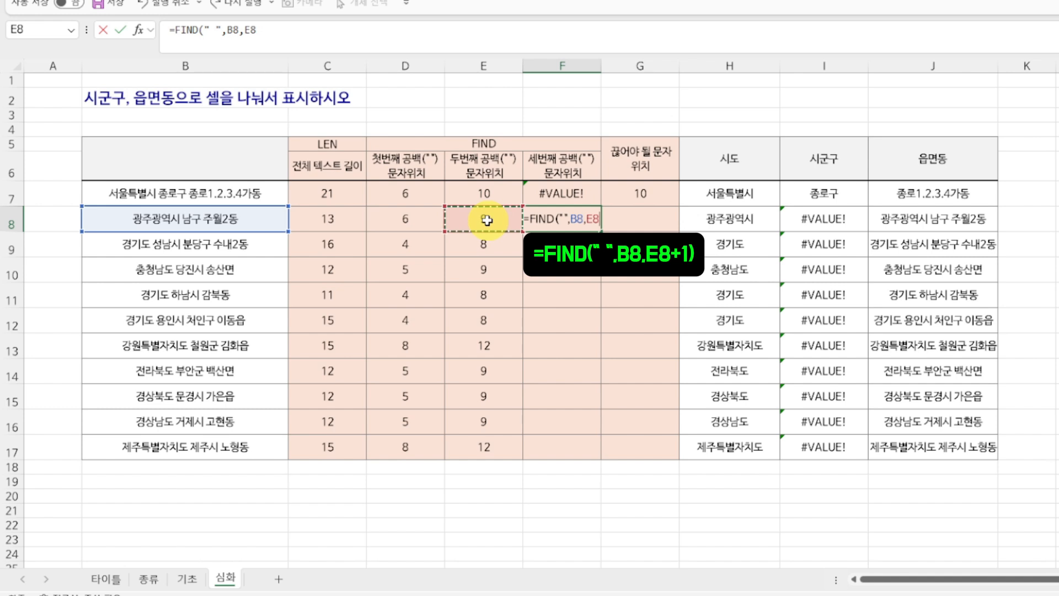
type("+1")
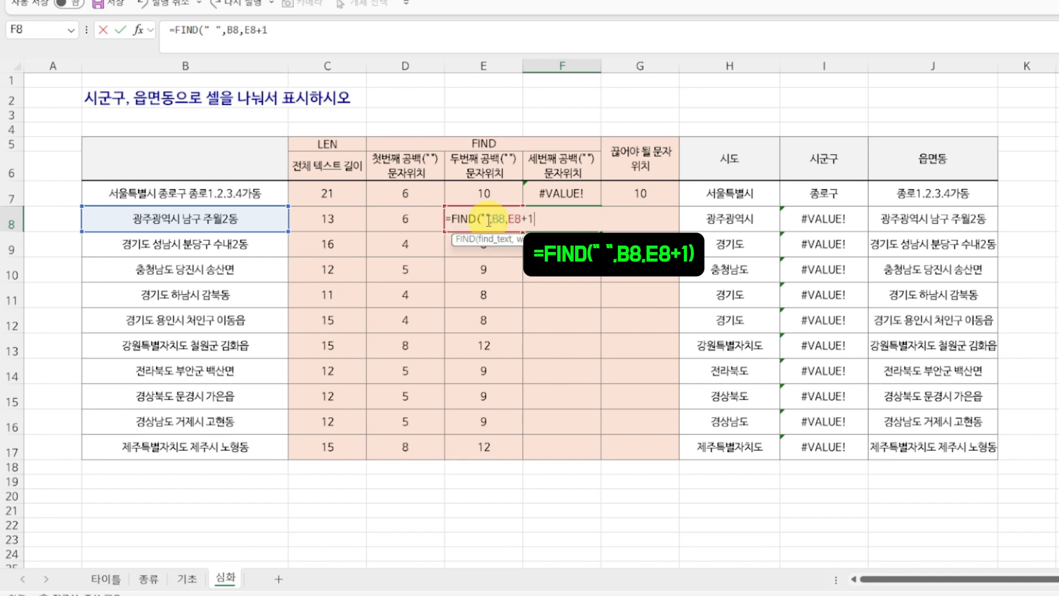
key("Return")
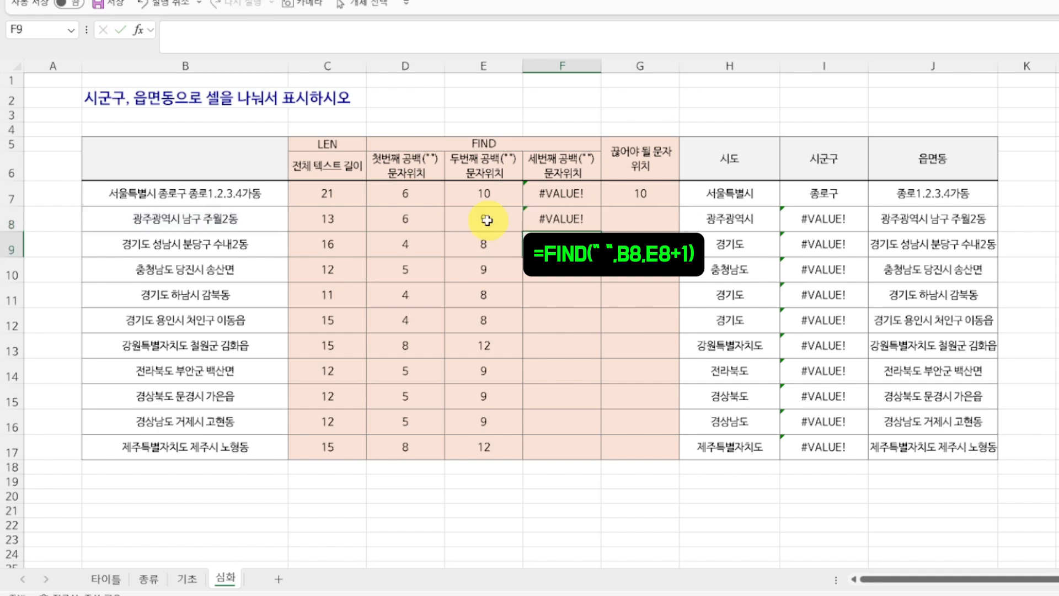
Compare F8 with its address in B8 and fill the third-space FIND formula down to F17.
left_click(578, 226)
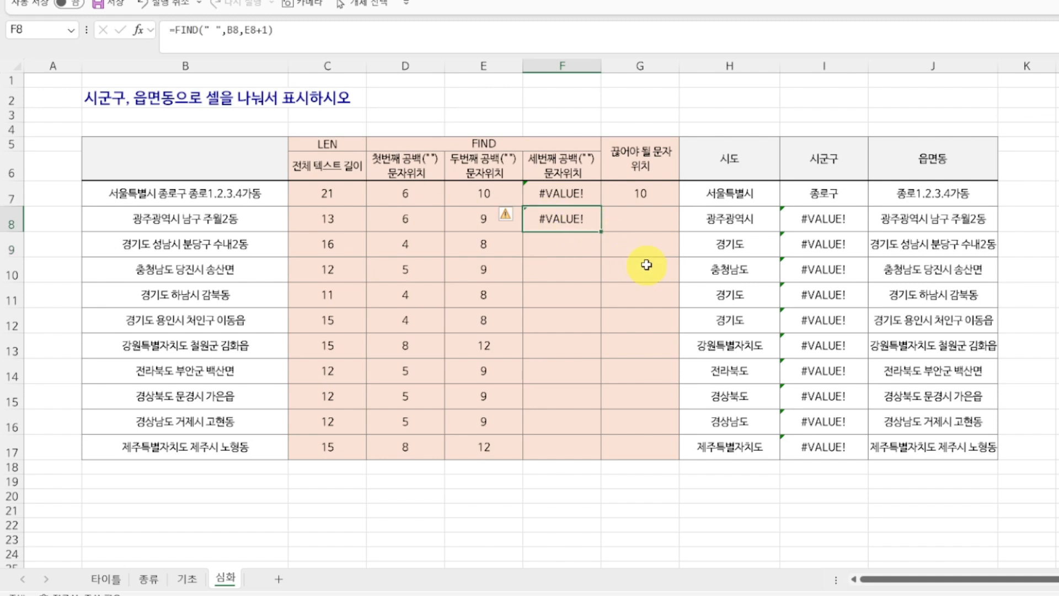
left_click(180, 220)
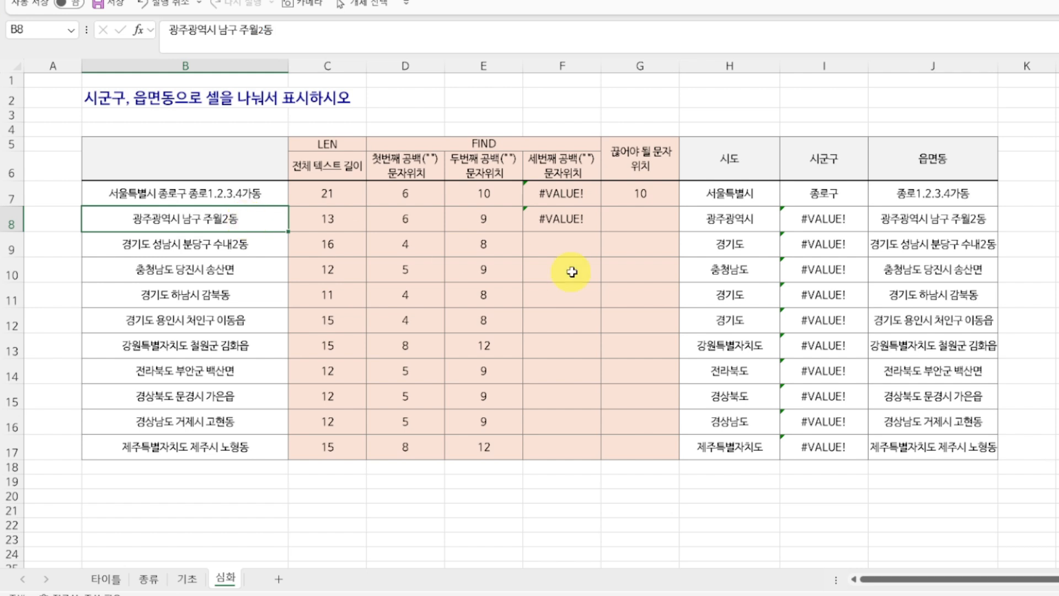
left_click(557, 220)
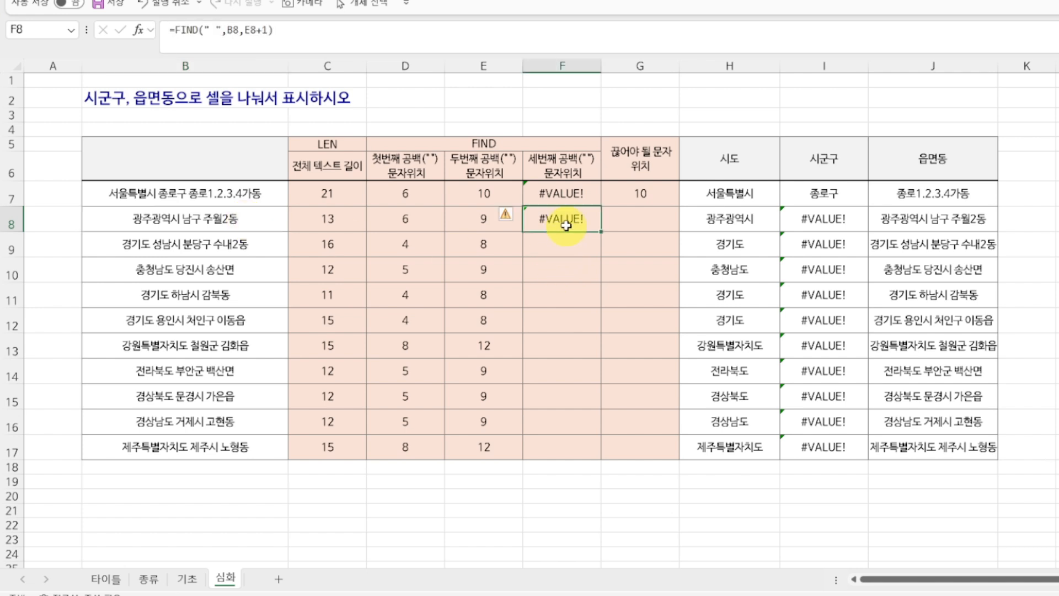
double_click(601, 231)
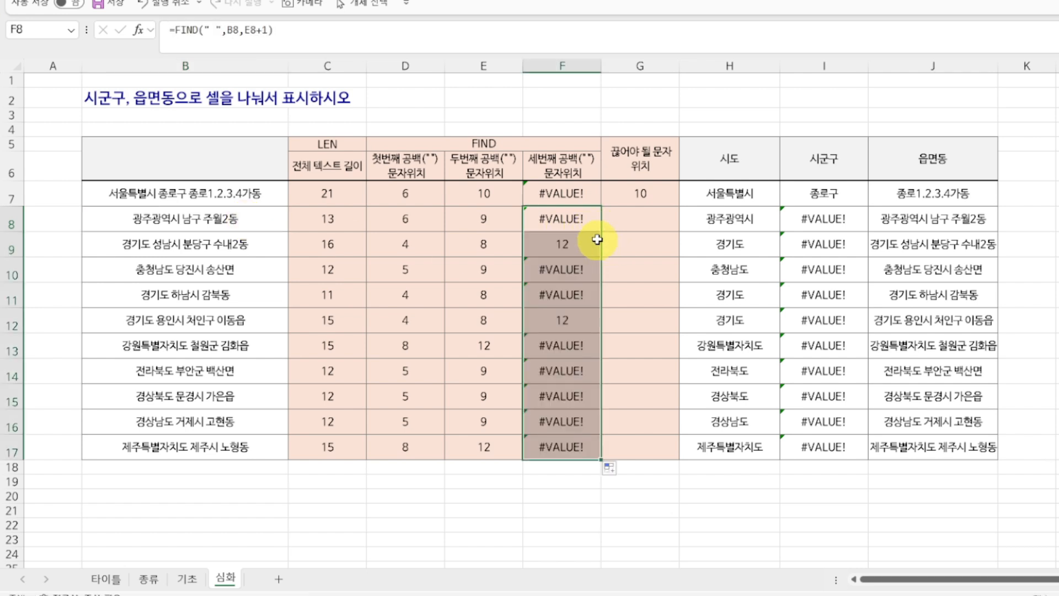
left_click(560, 242)
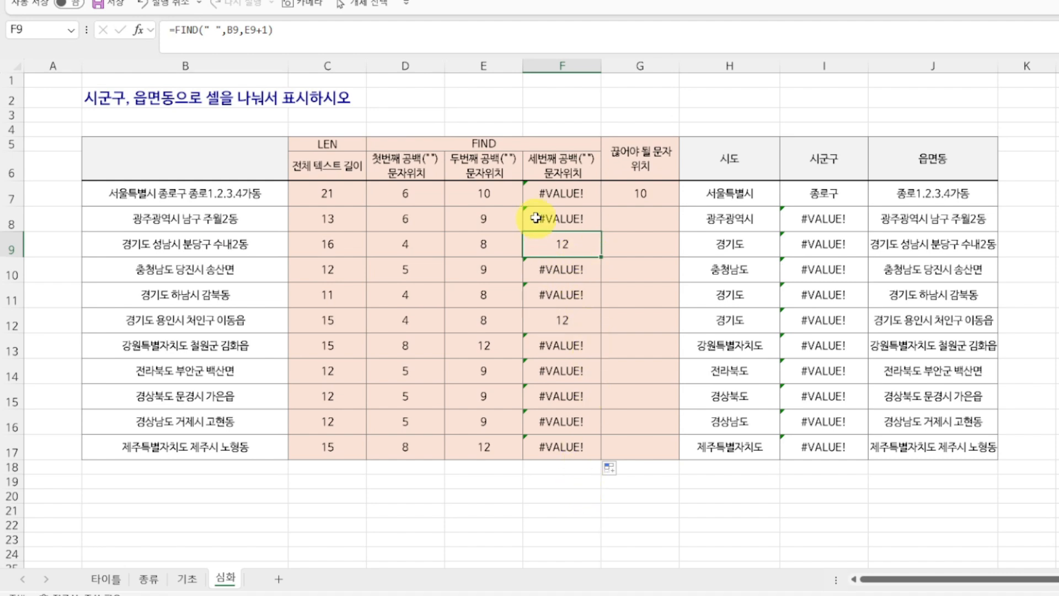
Compare the address structures in B7, B8 and B12, and check the cut-off position formula in G7.
left_click(613, 231)
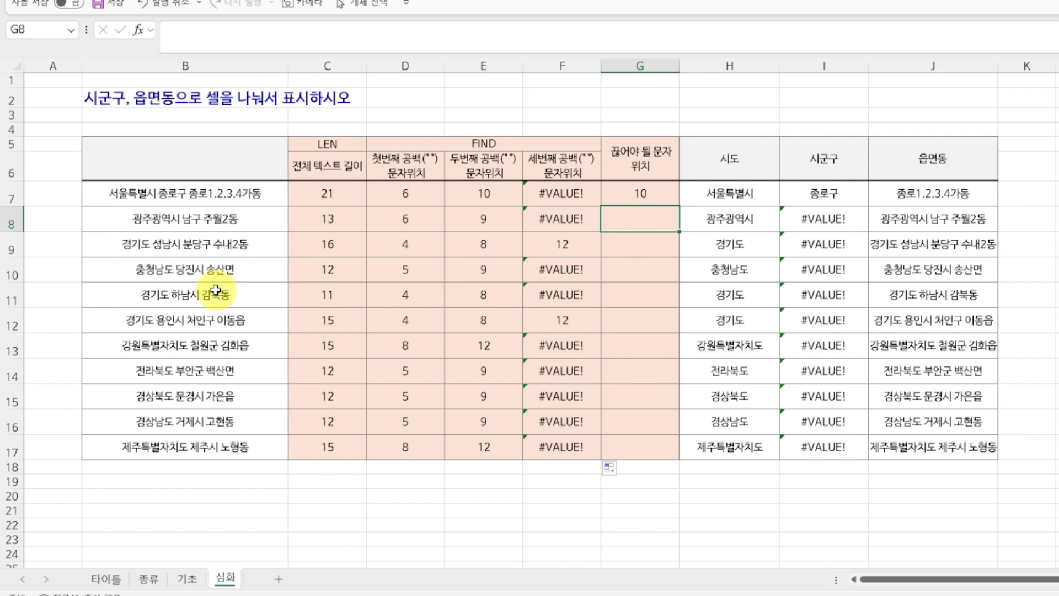
left_click(165, 198)
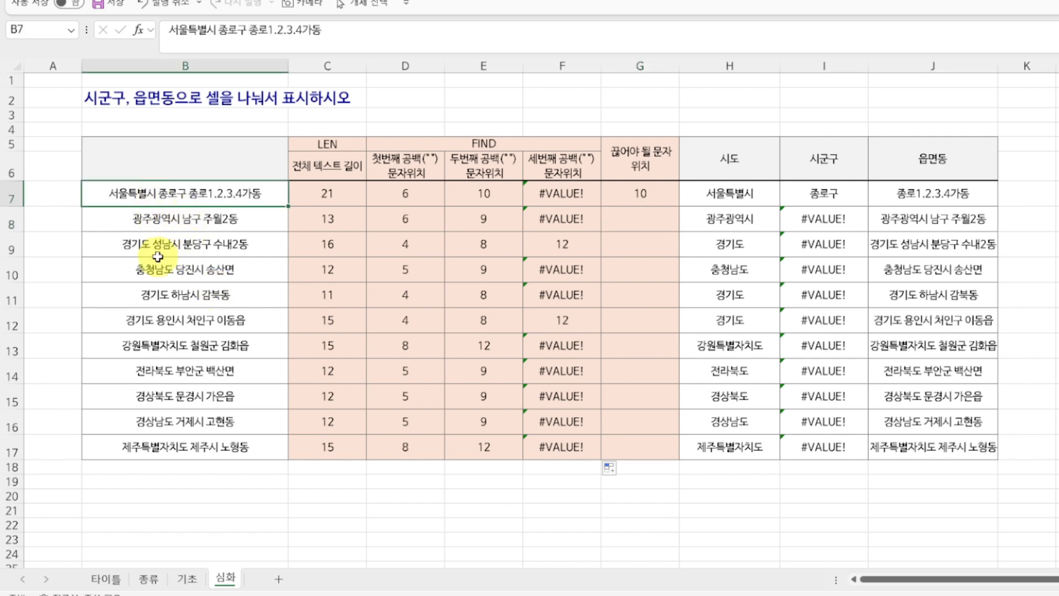
left_click(202, 219)
left_click(179, 191)
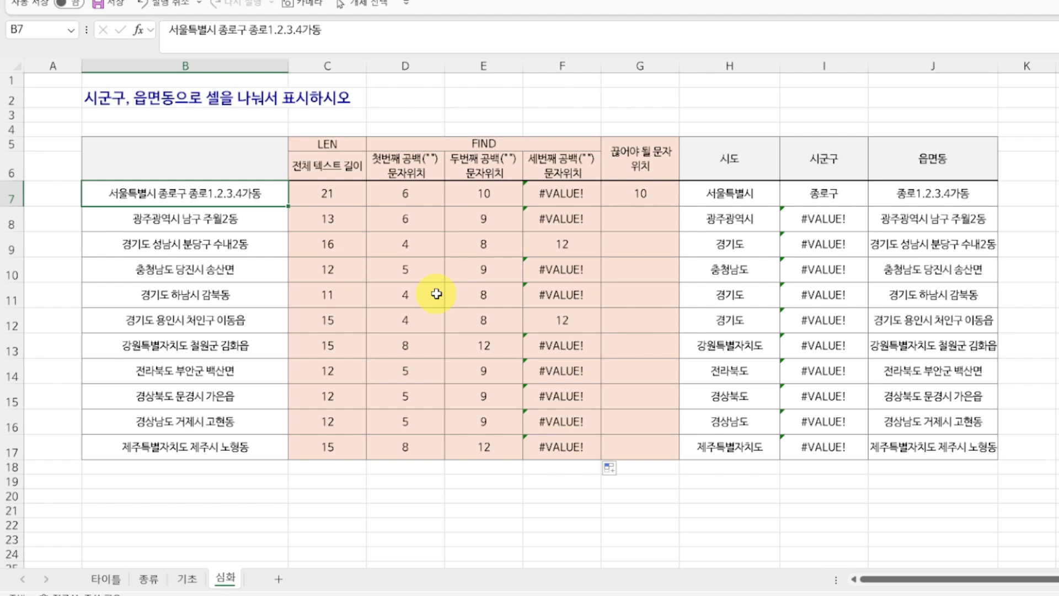
left_click(177, 319)
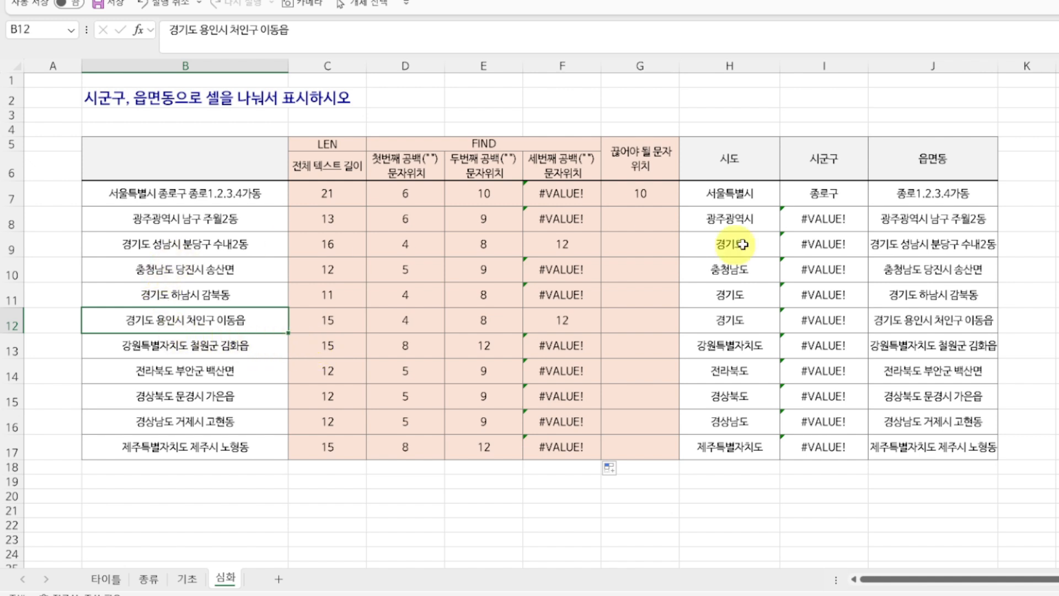
left_click(644, 226)
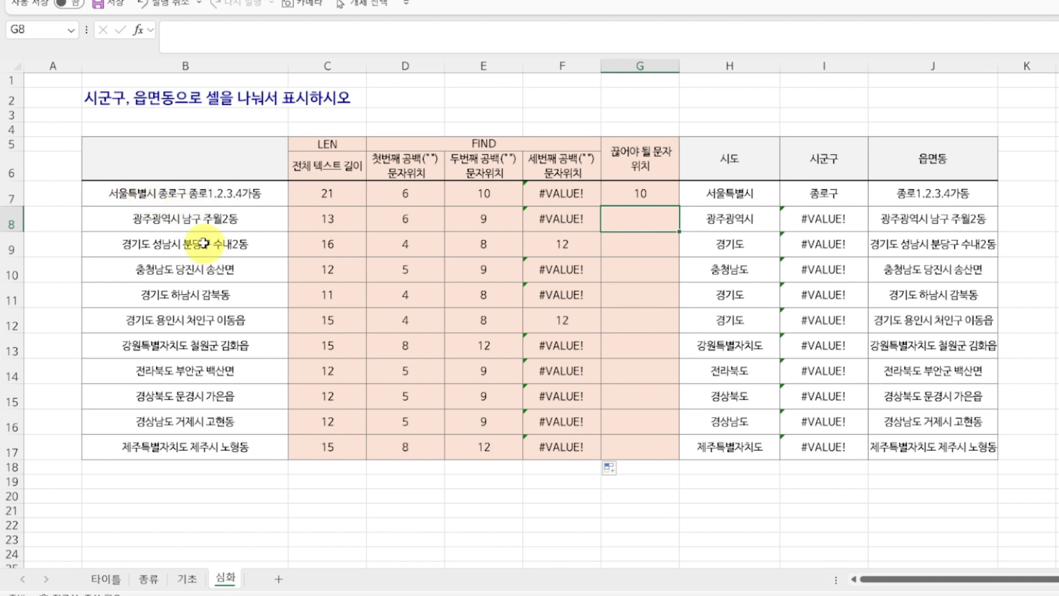
key("Up")
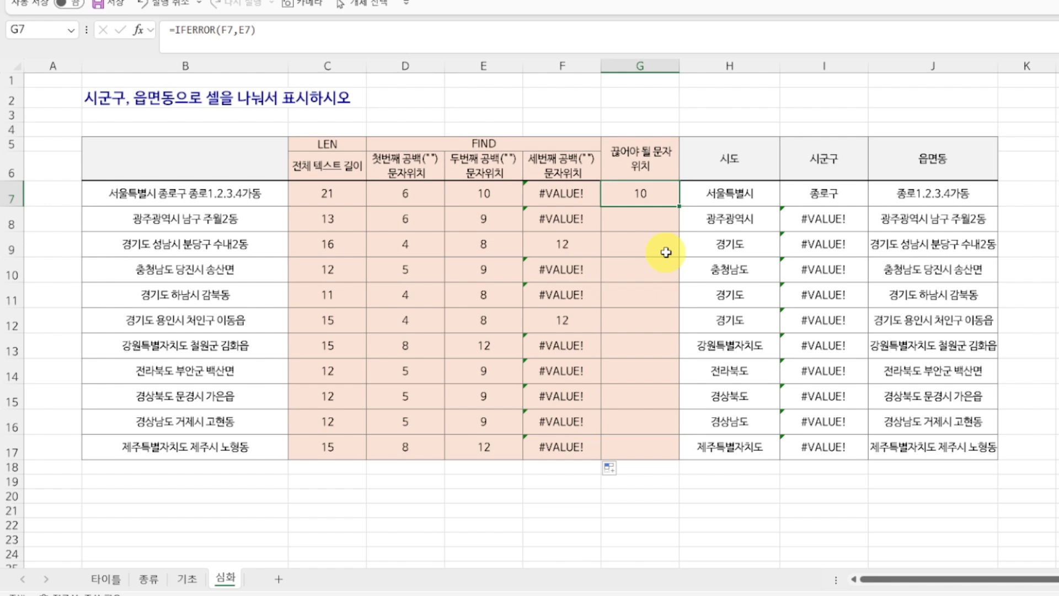
Enter =IFERROR(F7,E7) in G7 to return the cut-off character position.
left_click(552, 191)
left_click(642, 193)
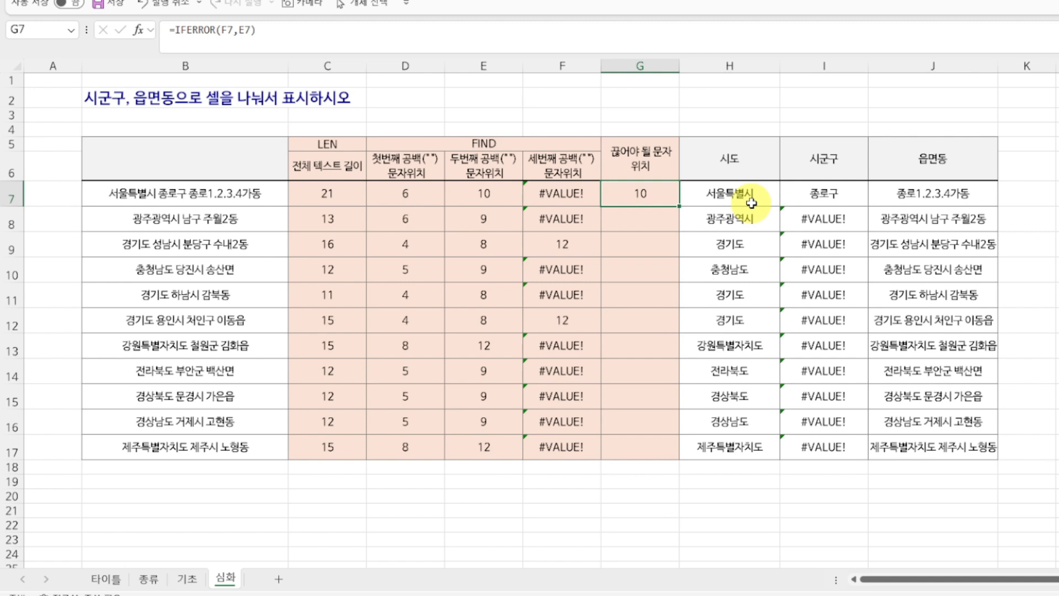
type("=")
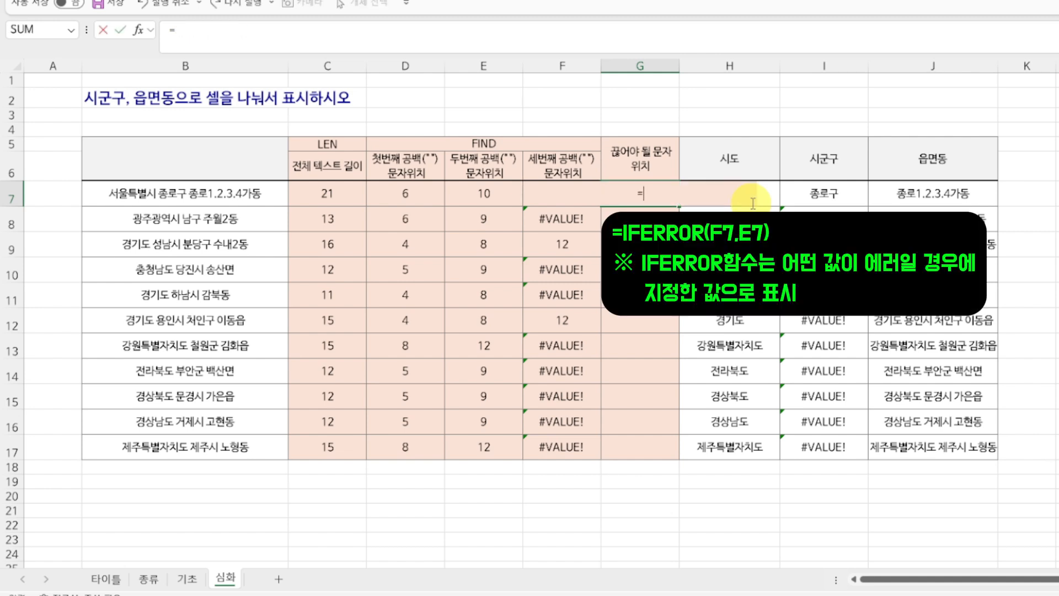
type("IFERROR(")
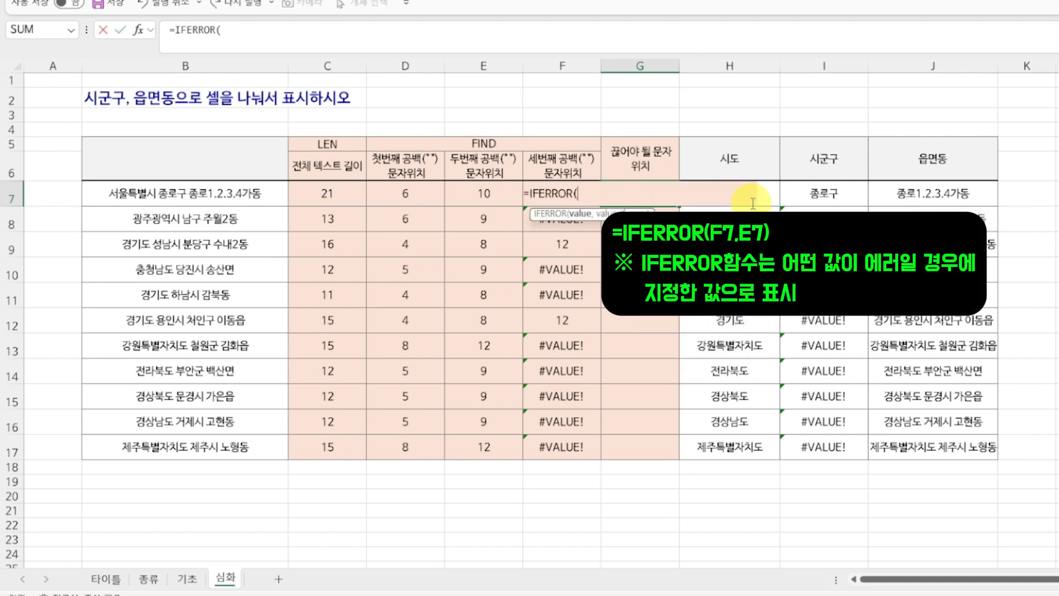
key("Left")
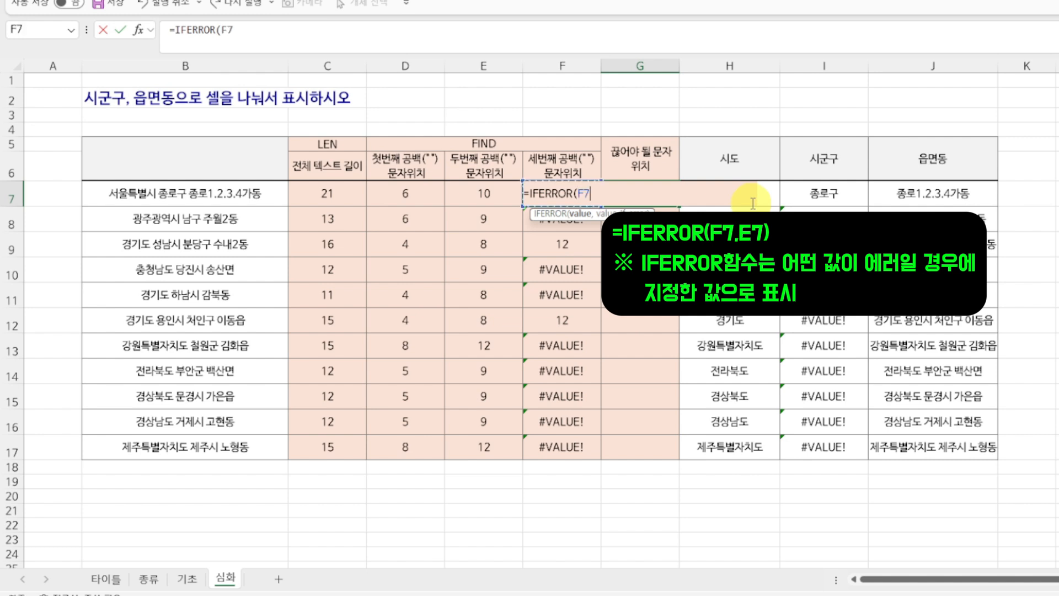
type(",")
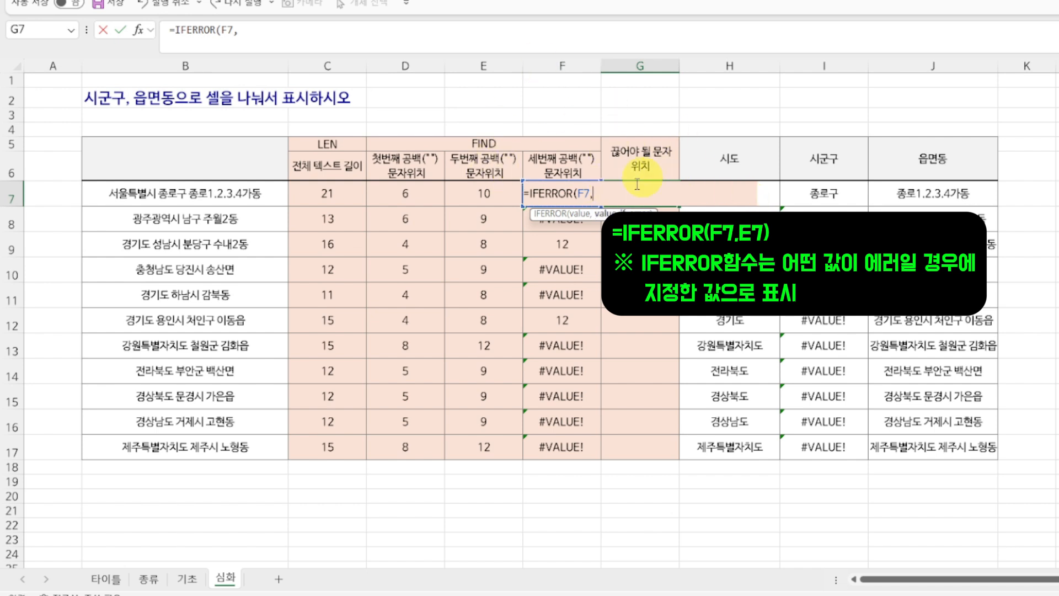
key("Left")
key("Left")
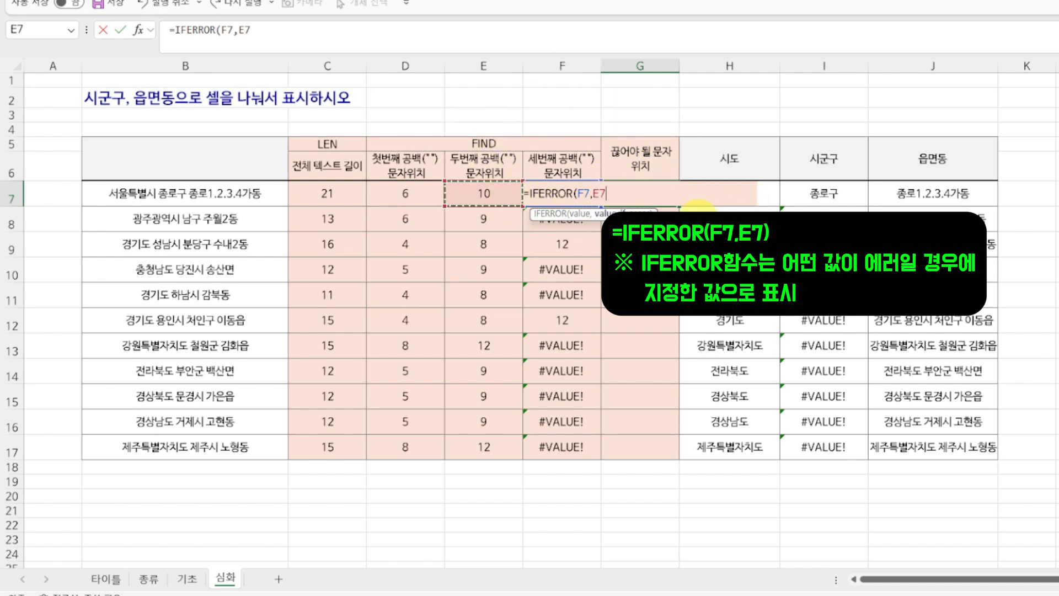
key("Return")
key("Up")
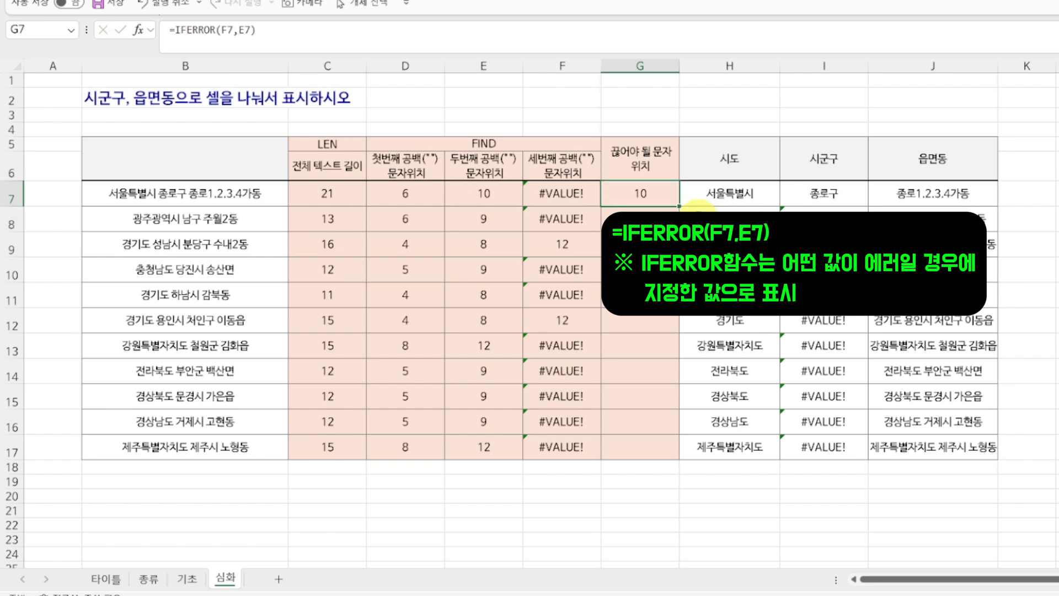
Copy the IFERROR formula from G7 and paste it down through G17.
key("ctrl+c")
key("shift+Down")
key("shift+Down")
key("shift+Down")
key("shift+Down")
key("shift+Down")
key("shift+Down")
key("shift+Down")
key("shift+Down")
key("shift+Down")
key("shift+Down")
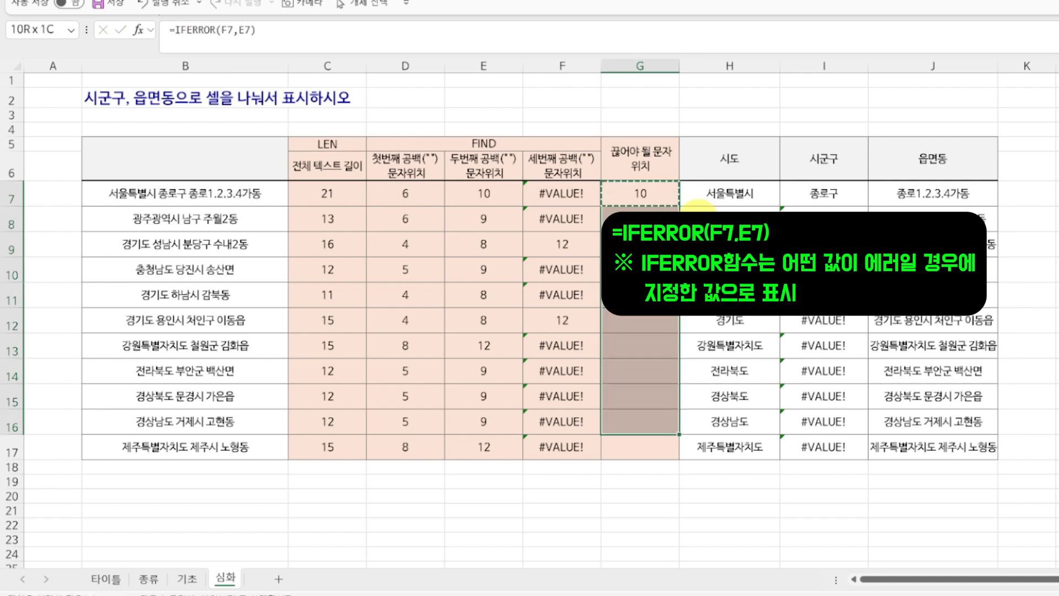
key("ctrl+alt+v")
key("Return")
key("Down")
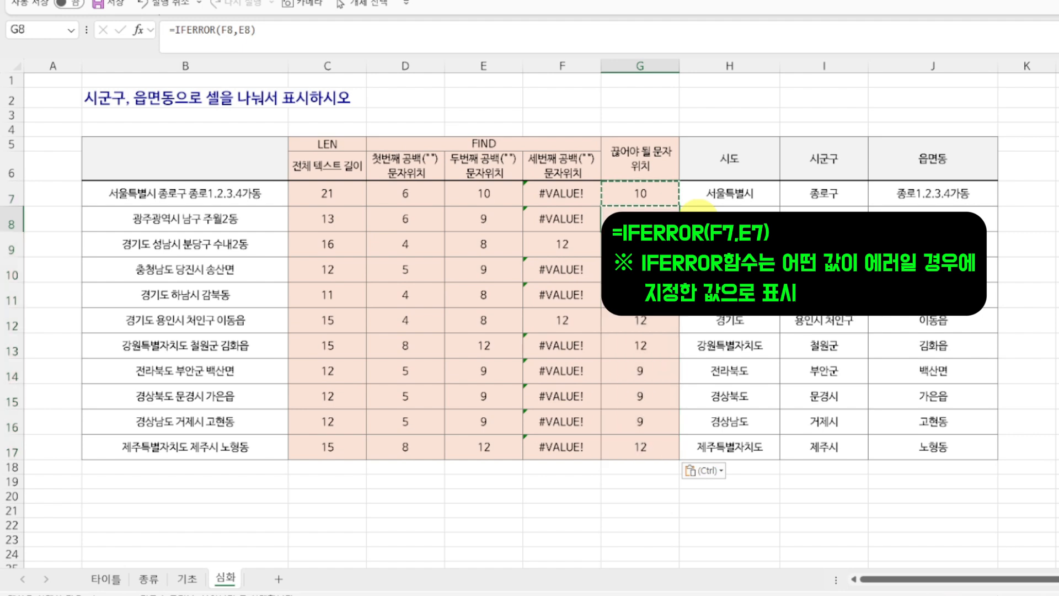
key("Up")
key("Escape")
Check the cut-off formula in G9 against E7:E8 and the address in B9, and review the province formula in H7 and the 시군구 and 읍면동 headings.
key("Down")
key("Down")
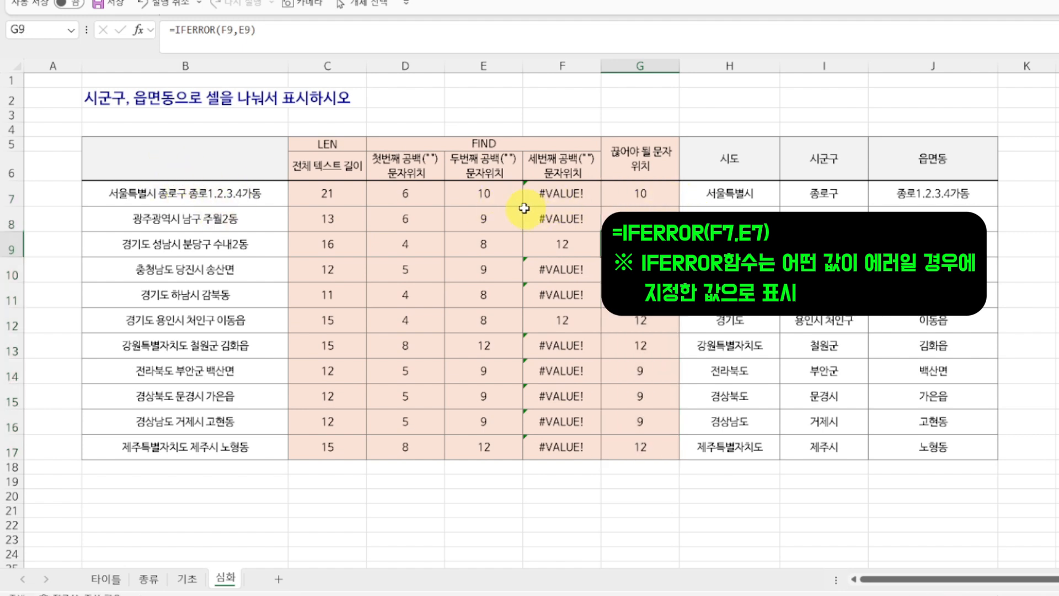
left_click_drag(482, 193, 484, 219)
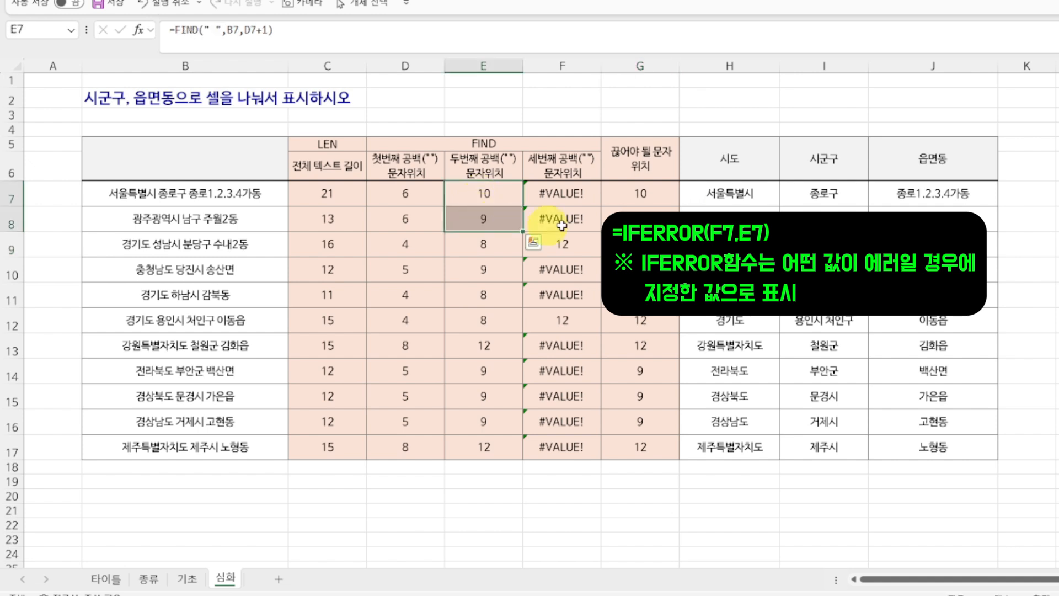
left_click(188, 244)
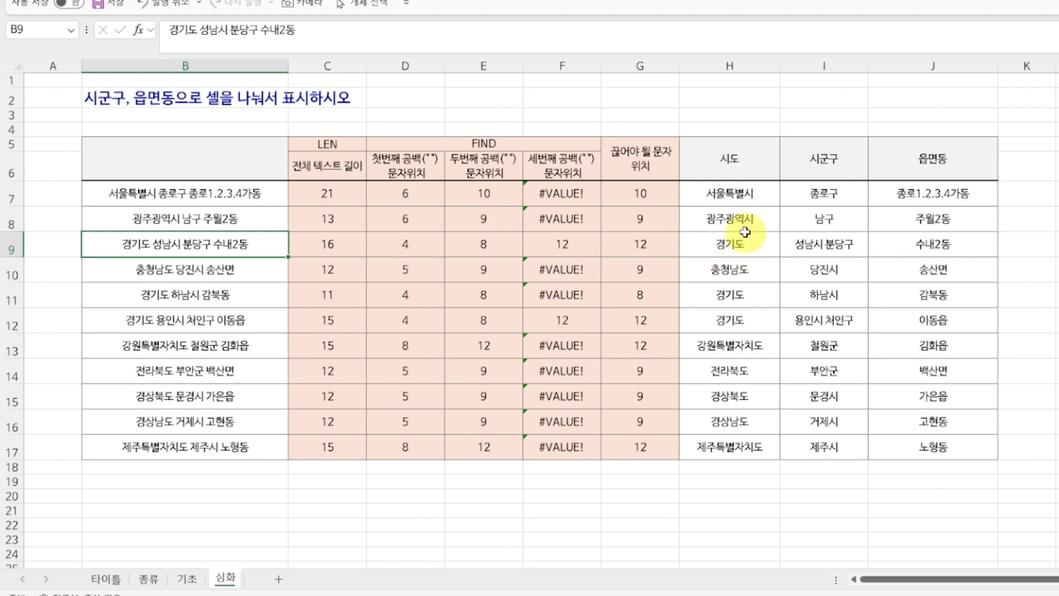
left_click(735, 196)
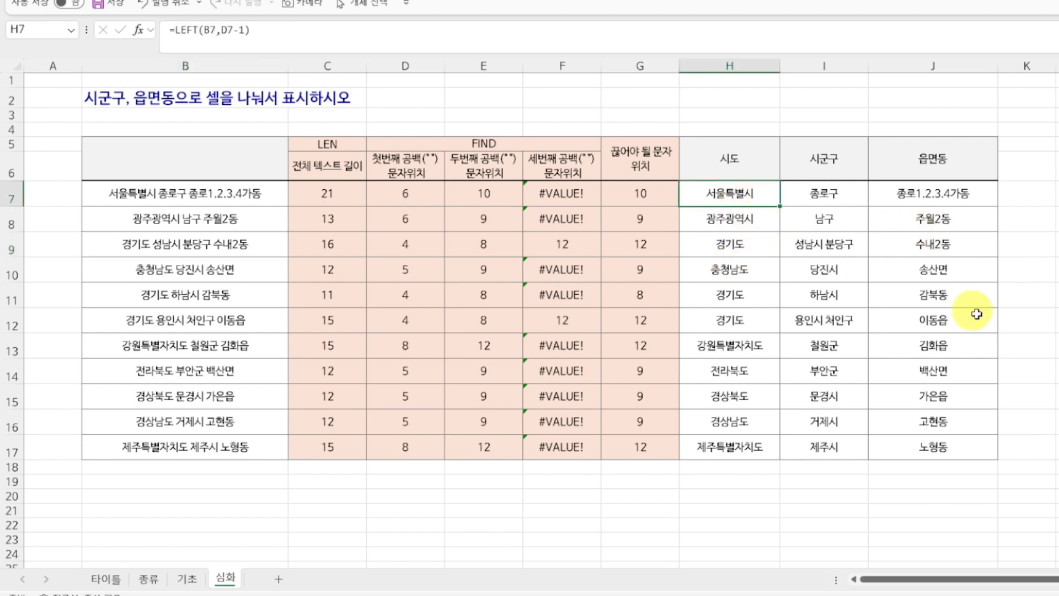
left_click(820, 164)
left_click(893, 161)
Extract the province from the address in B8 into H8 with =LEFT(B8,D8-1).
left_click(744, 193)
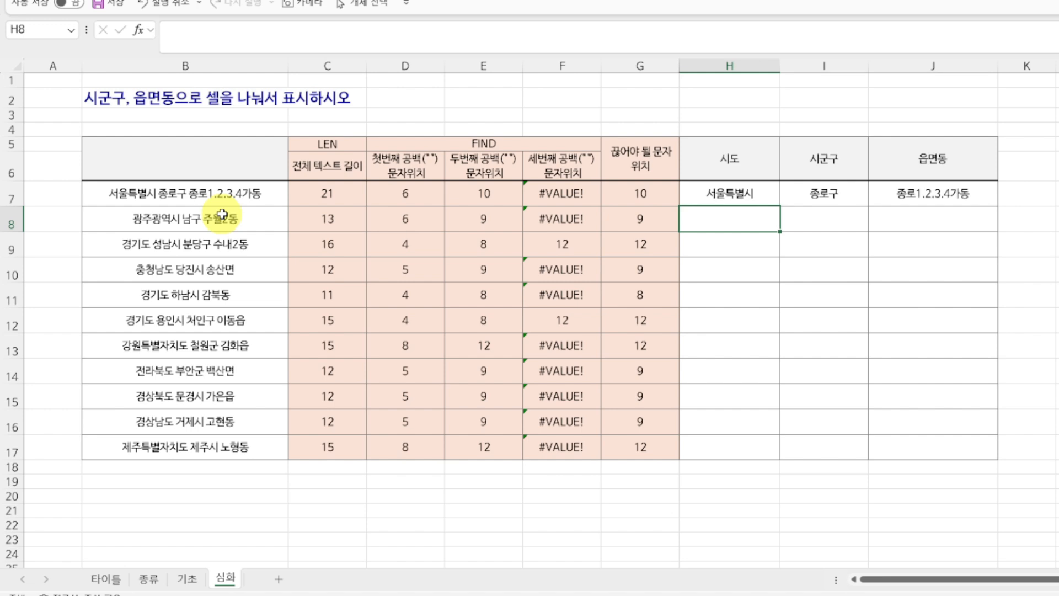
type("=LEFT(")
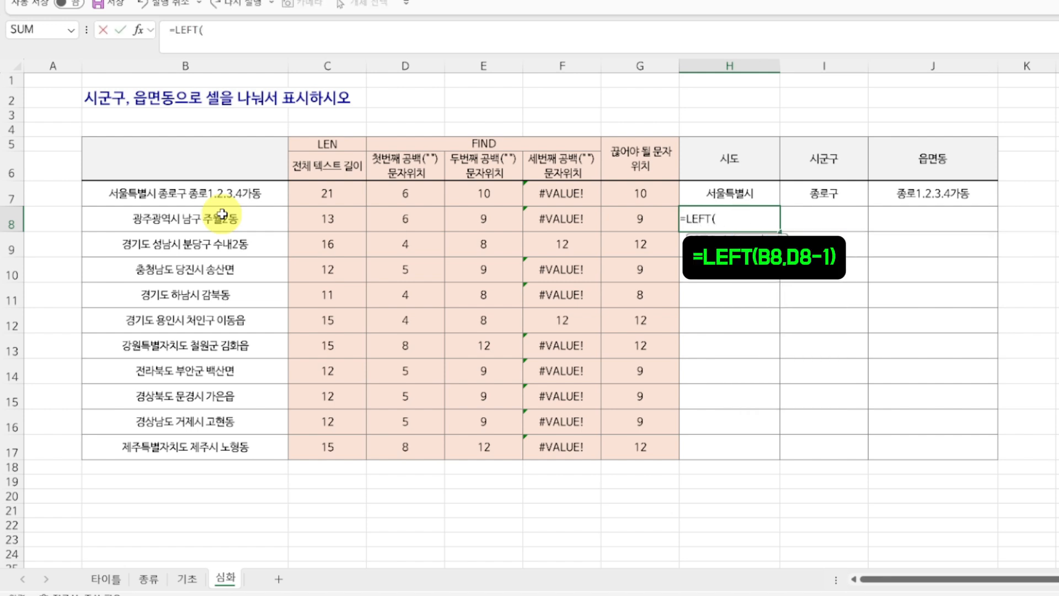
left_click(219, 219)
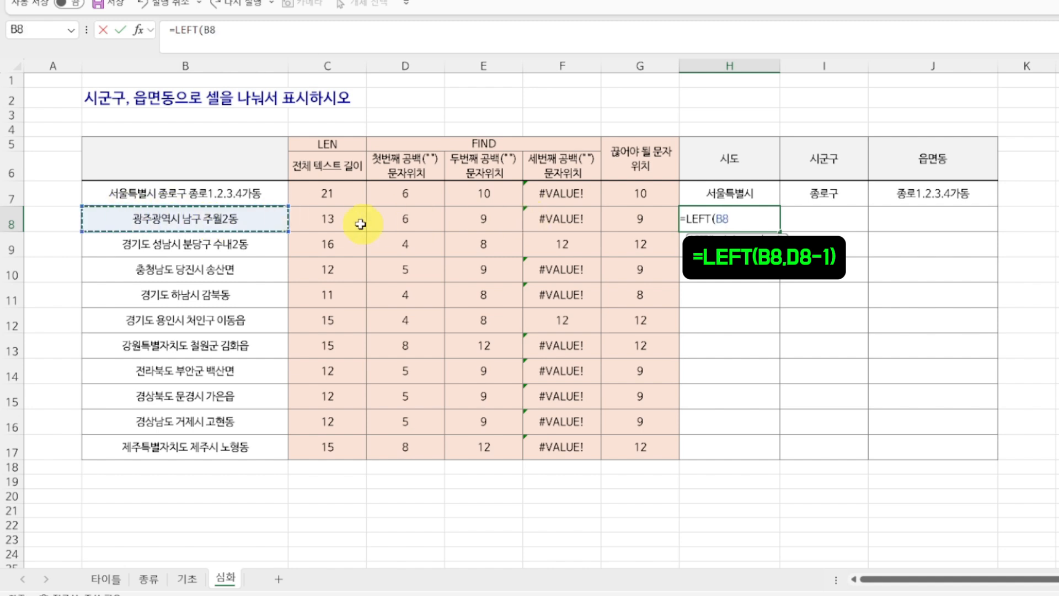
type(",")
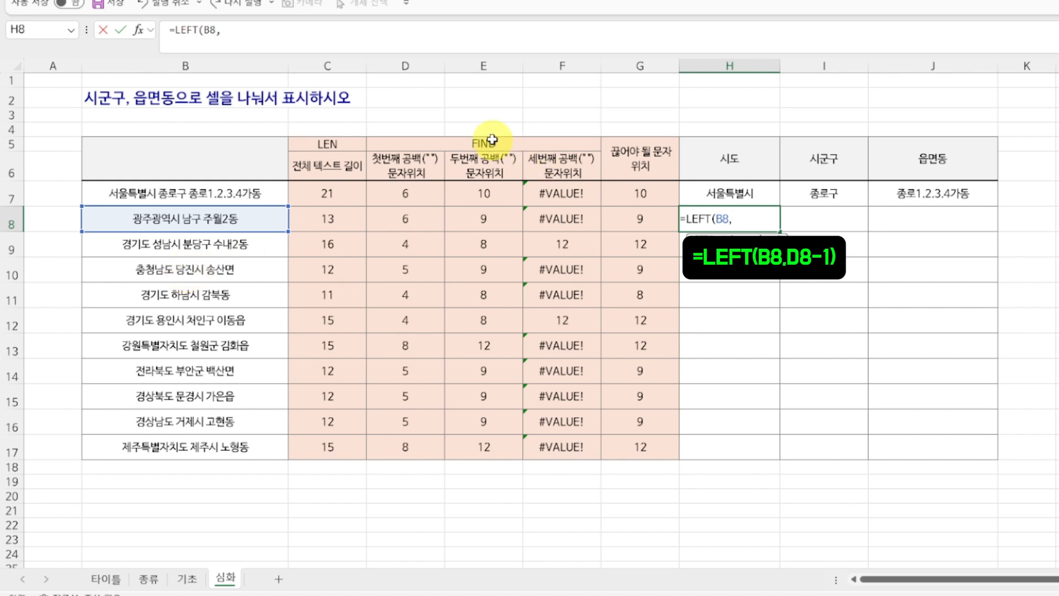
left_click(430, 225)
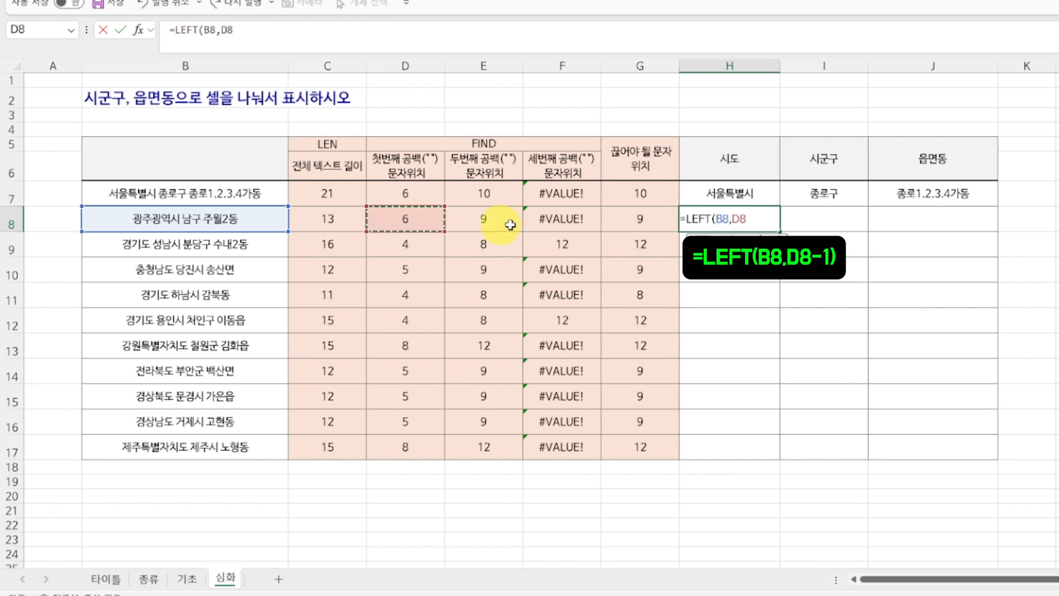
type("-")
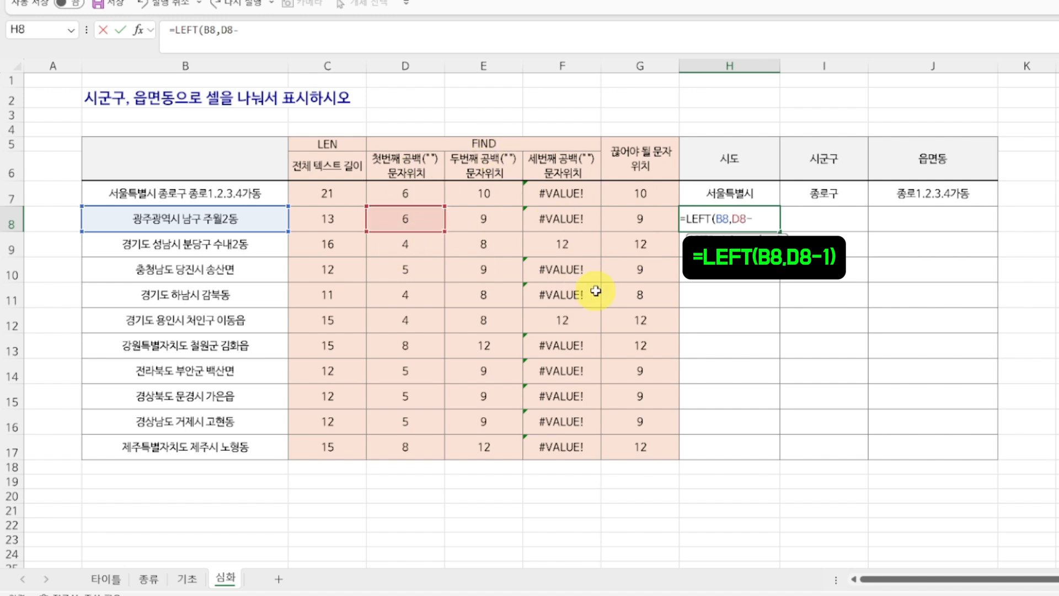
type("1)")
key("Return")
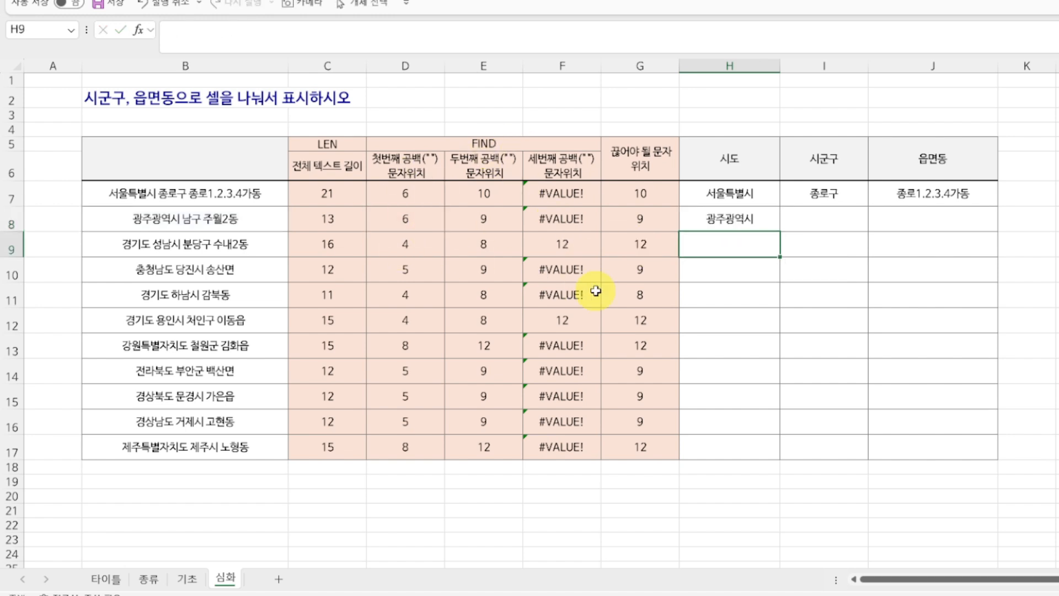
Fill the LEFT formula from H8 down to H17 and check the extracted province names.
left_click(749, 218)
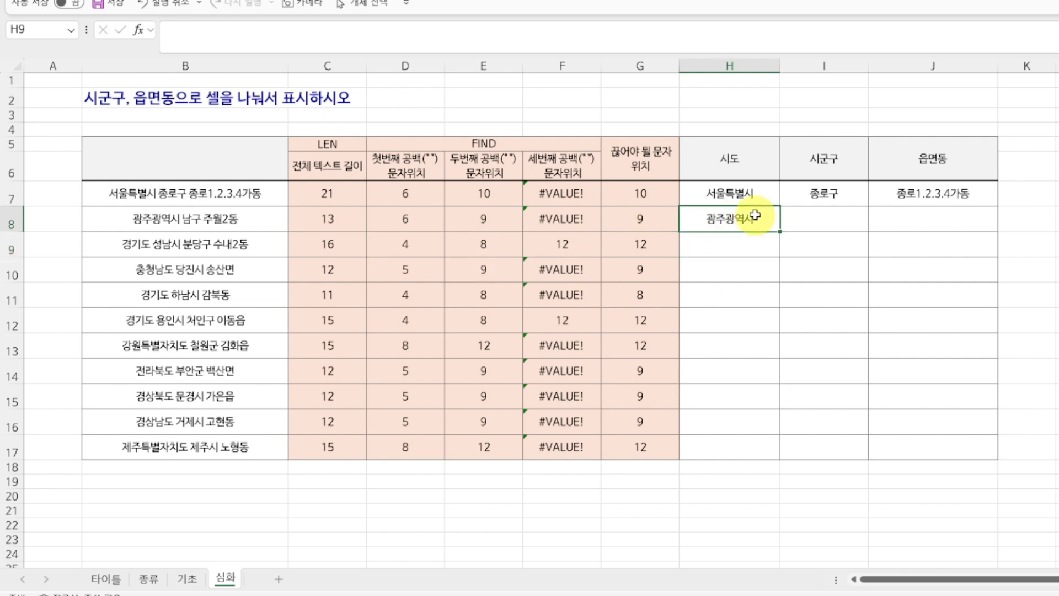
double_click(777, 231)
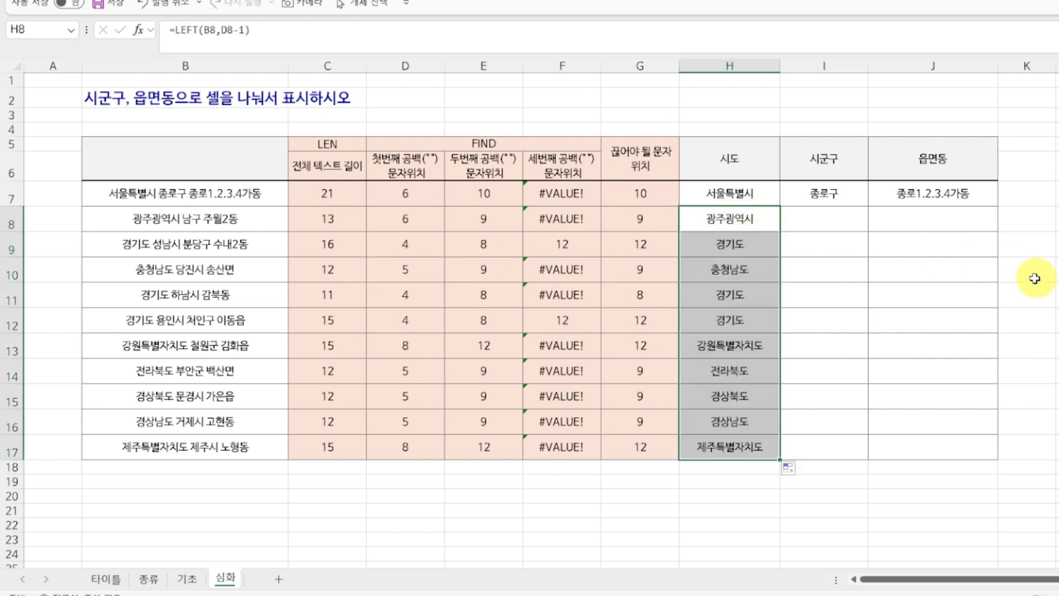
left_click(744, 240)
left_click(756, 266)
left_click(758, 295)
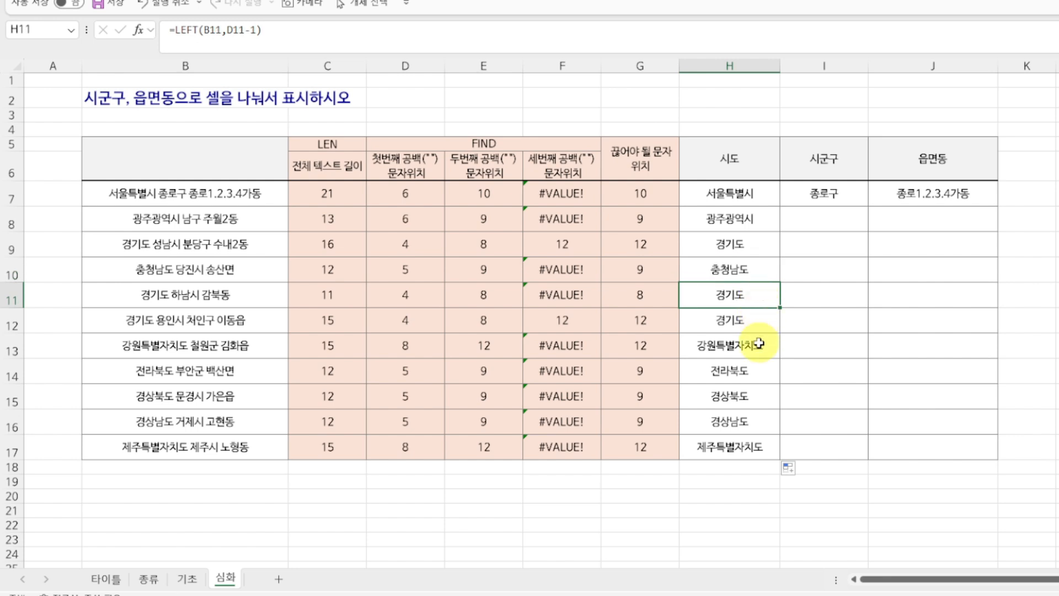
left_click(744, 420)
left_click_drag(748, 216, 742, 446)
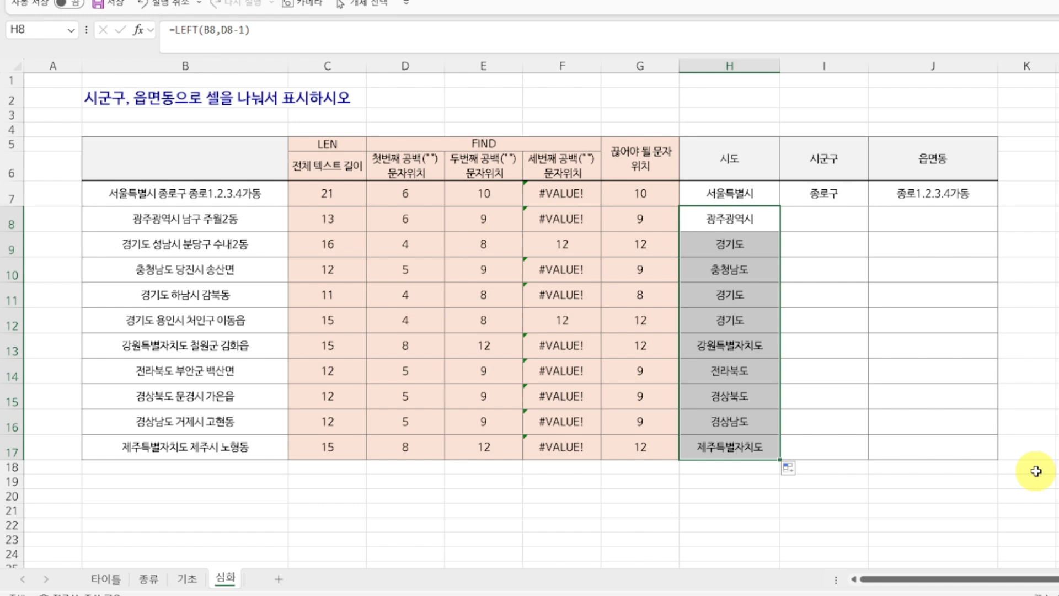
Extract the district from B8 into I8 with =MID(B8,D8+1,G8-D8-1) and reopen the formula to check its references.
key("Right")
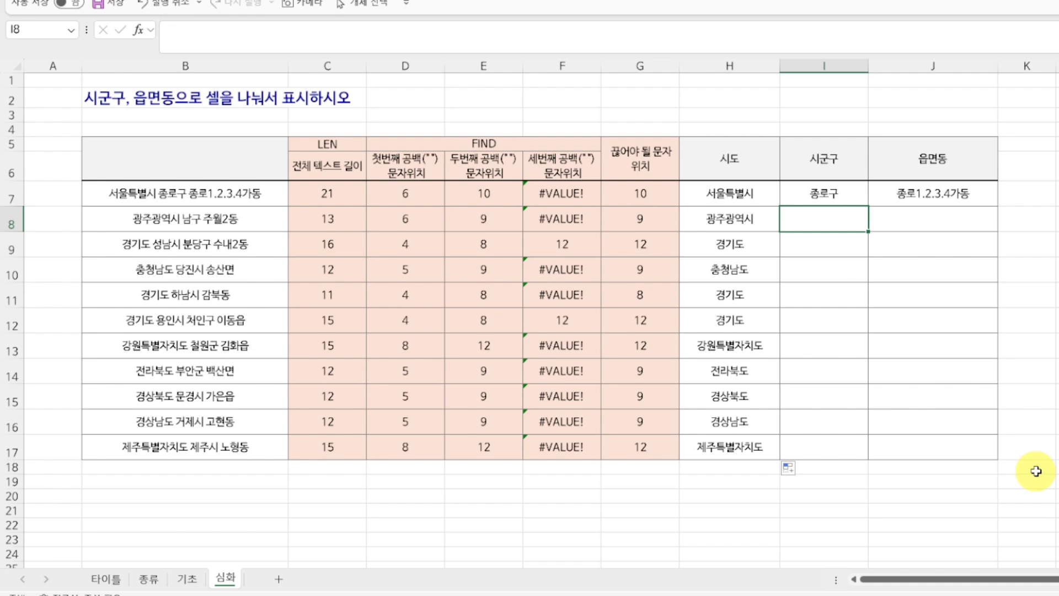
type("=MID(")
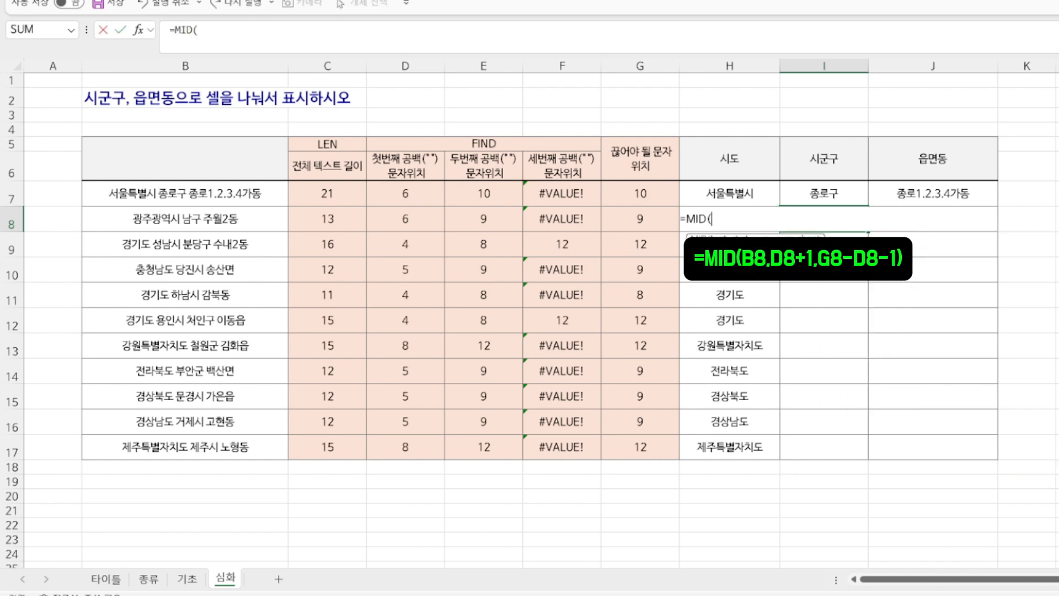
left_click(125, 220)
type(",")
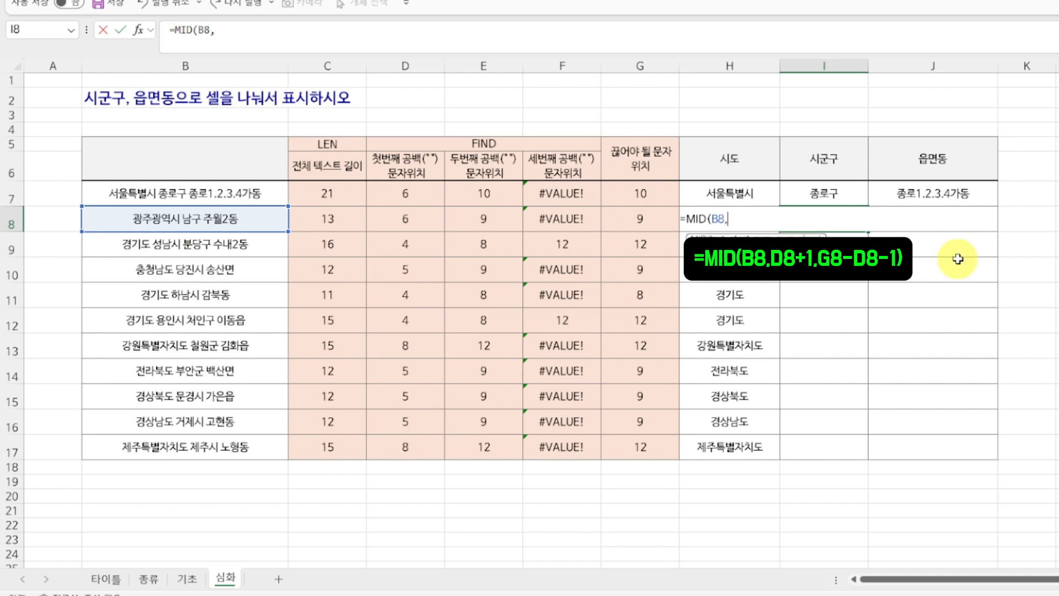
left_click(393, 223)
type("+1,")
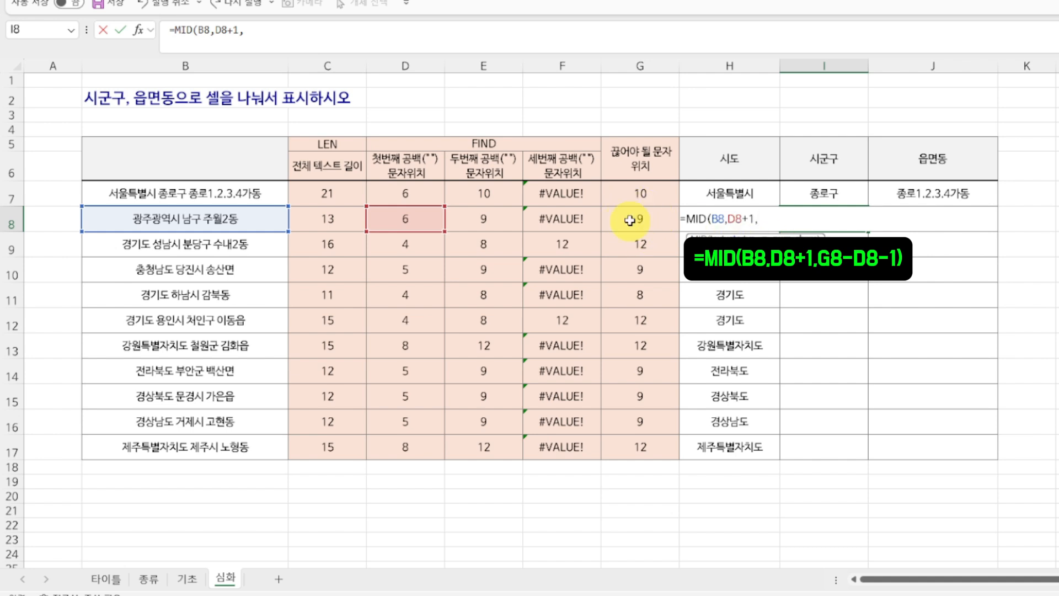
left_click(629, 220)
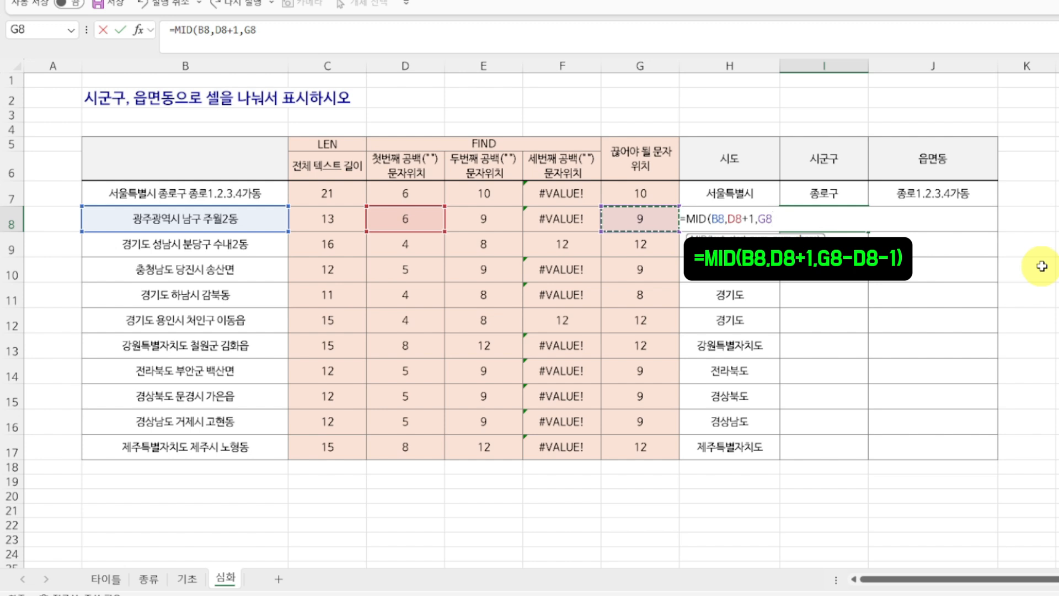
type("-")
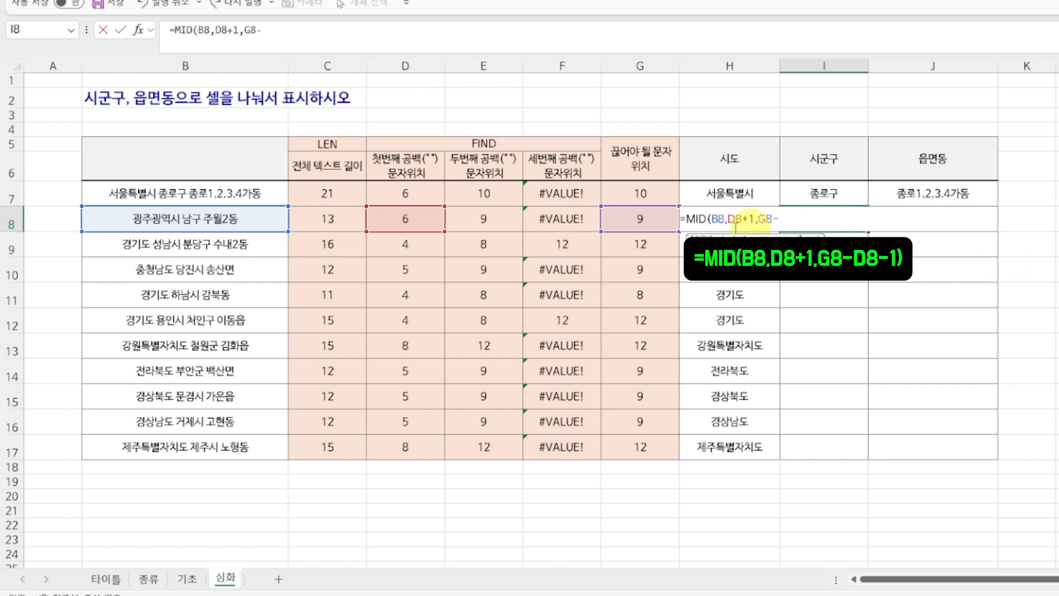
left_click(406, 212)
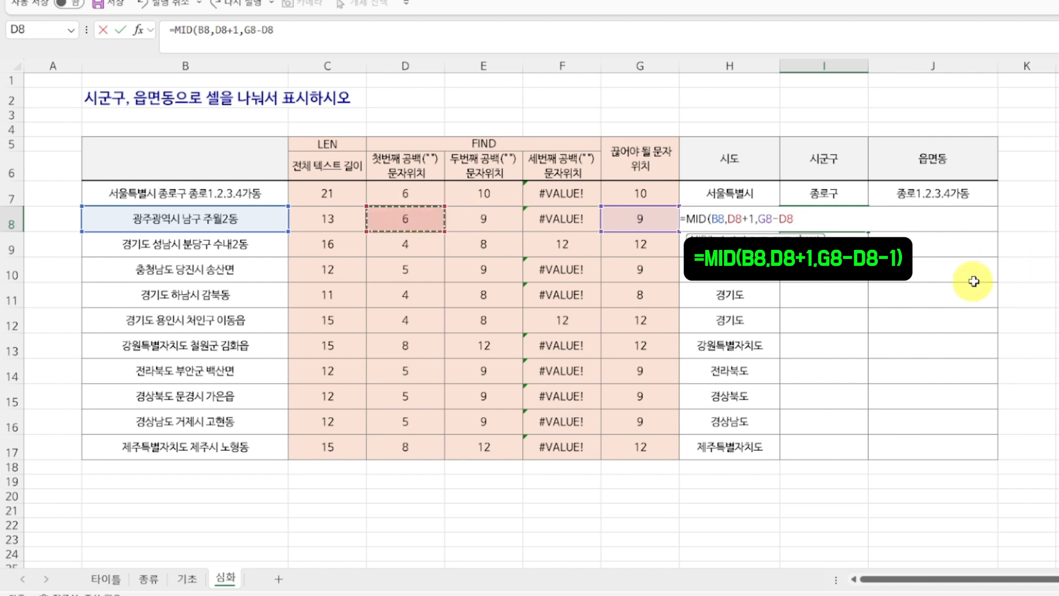
type("-1")
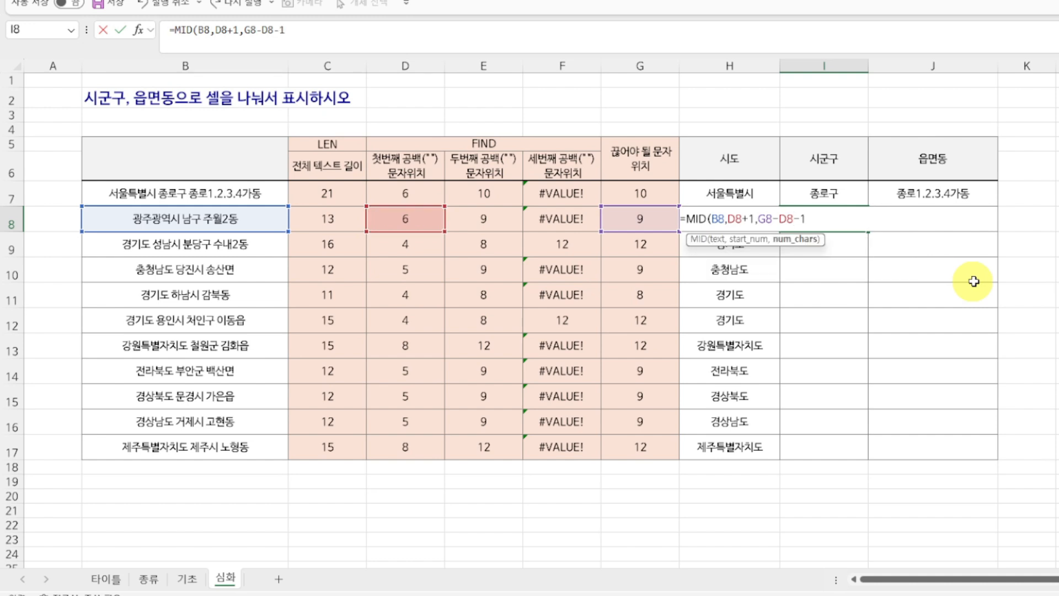
type(")")
key("Return")
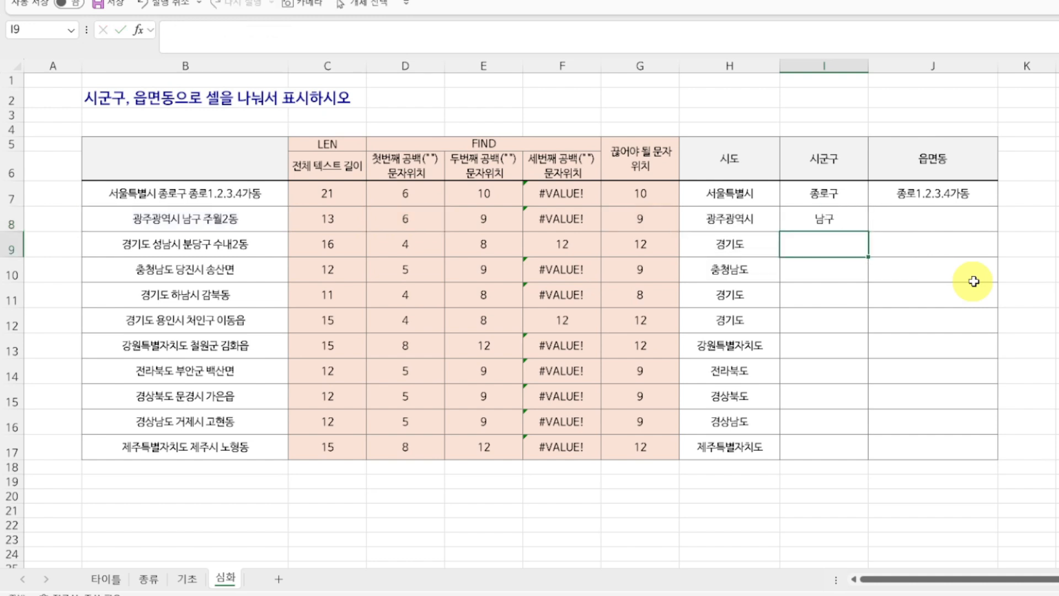
key("Up")
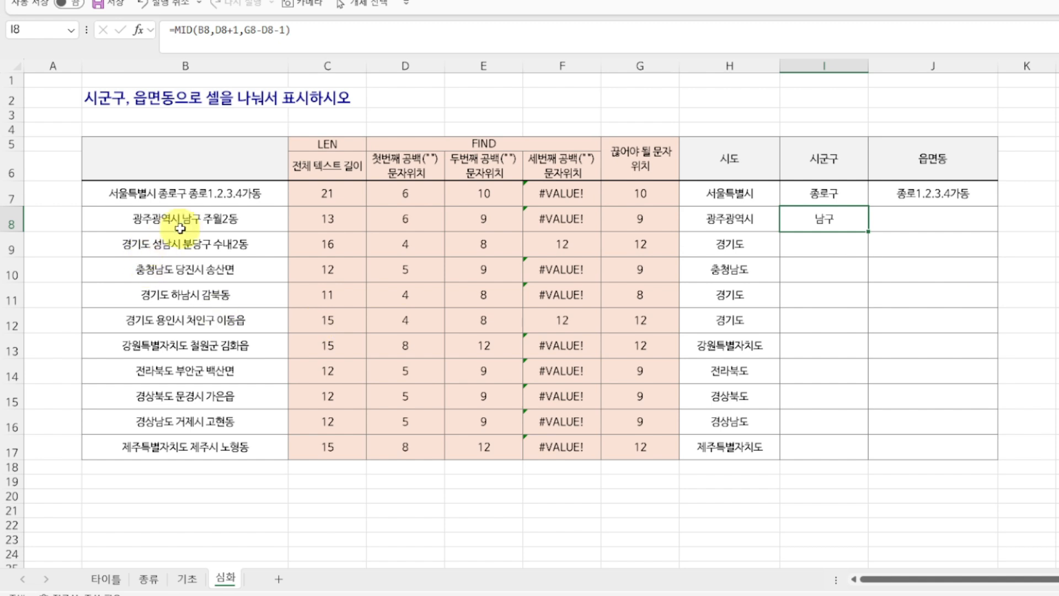
double_click(807, 219)
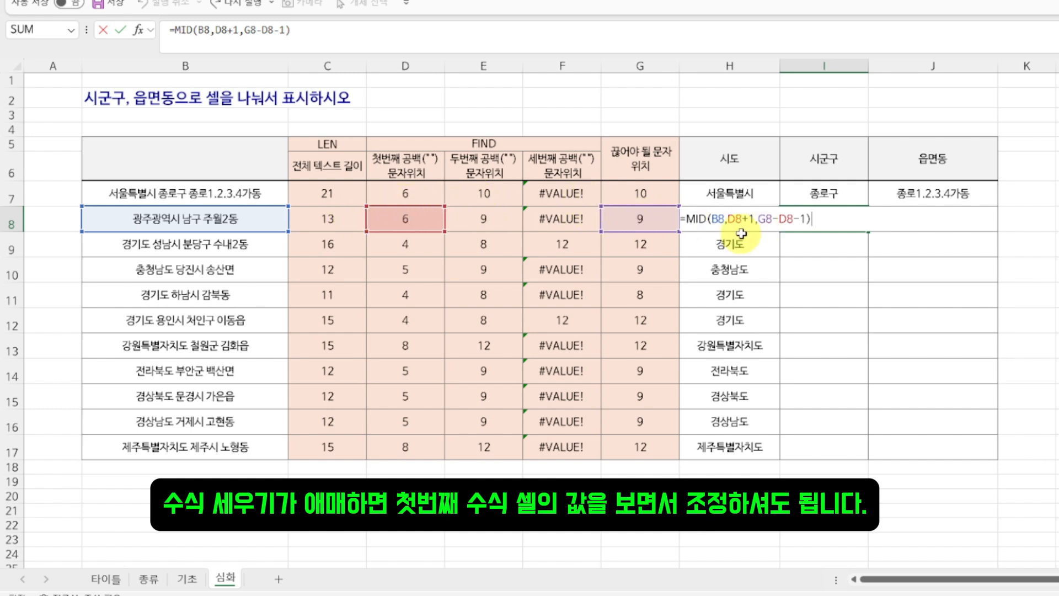
Fill the MID district formula from I8 down to I17.
key("Return")
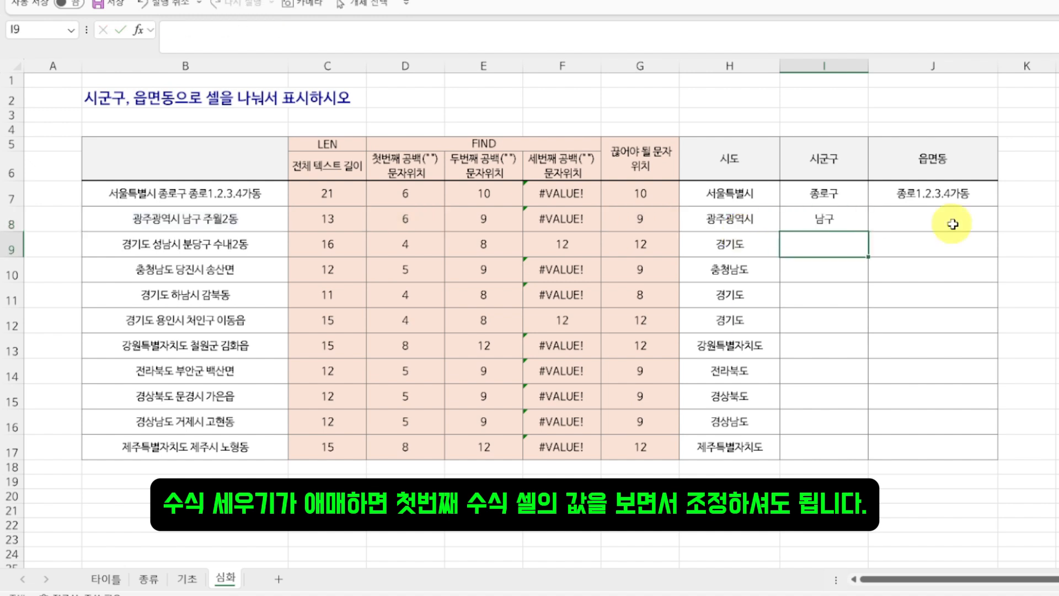
left_click(825, 218)
double_click(869, 233)
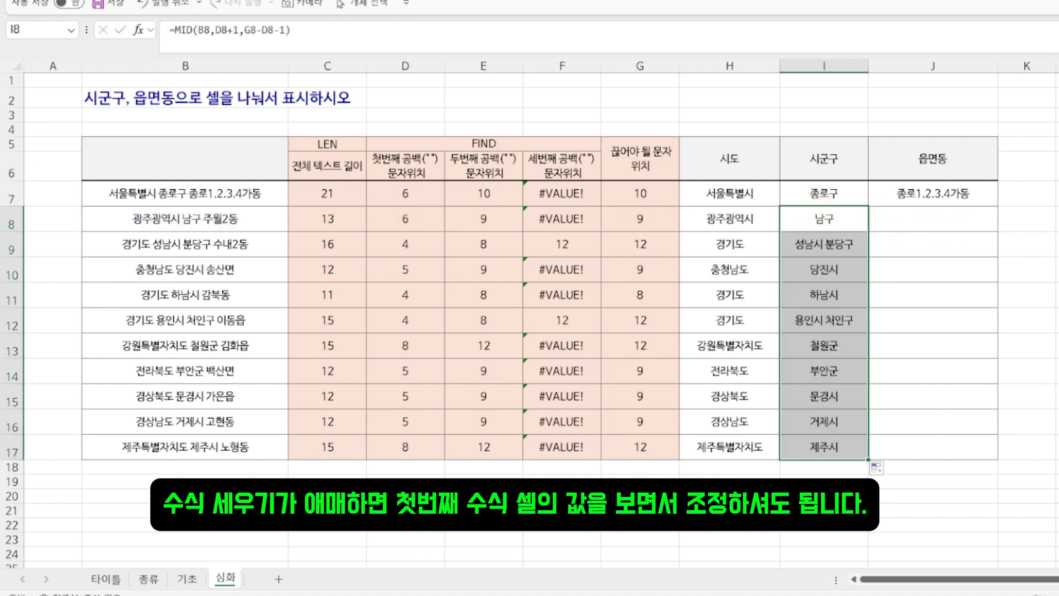
Examine the extracted districts in I8:I17, comparing the two-part names in I9 and I12 with the single-part ones.
left_click(835, 218)
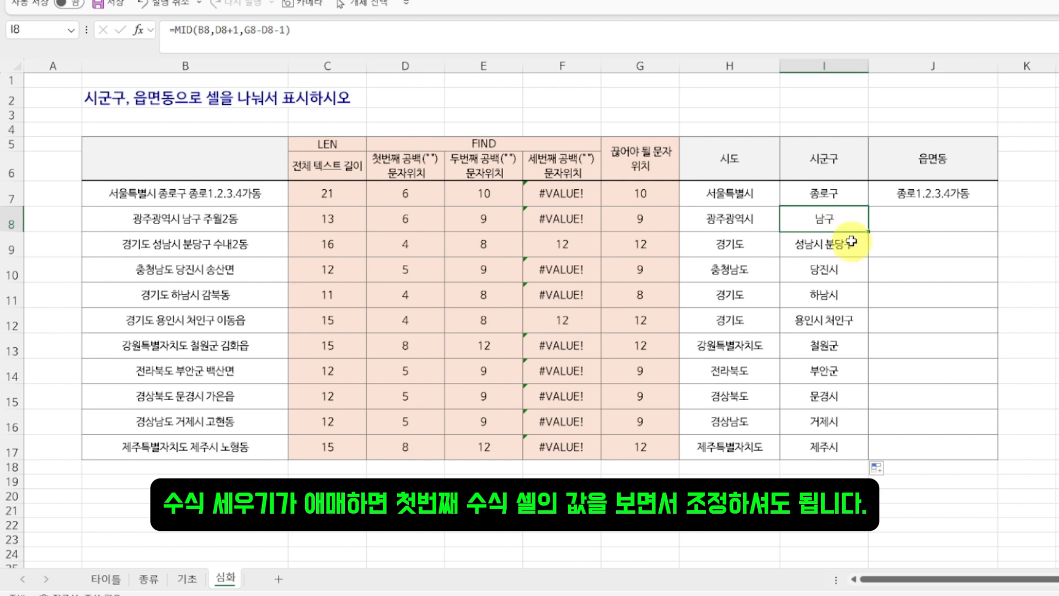
left_click(839, 248)
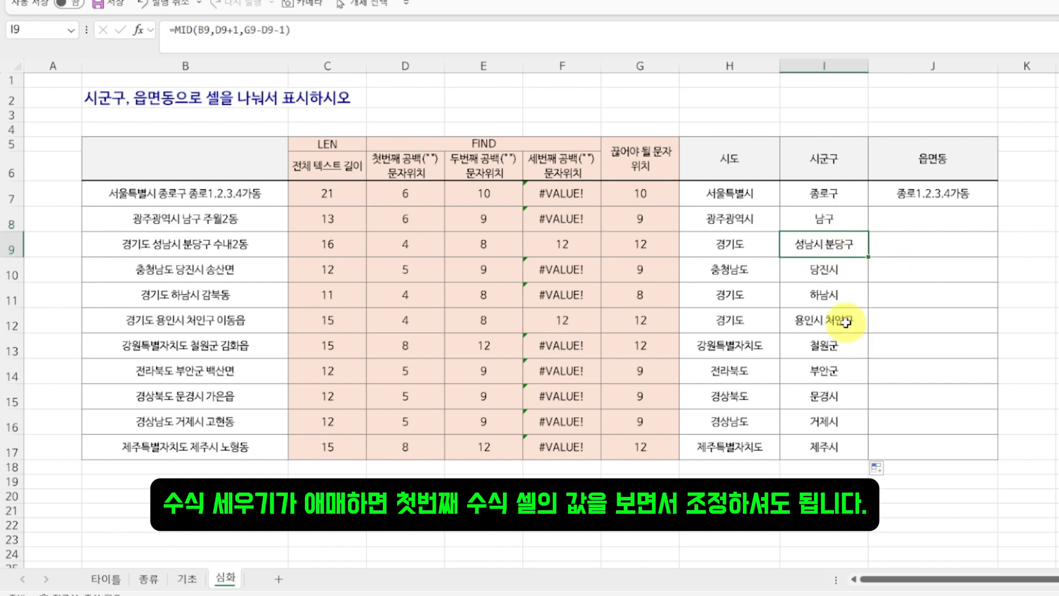
left_click(847, 276)
left_click(848, 298)
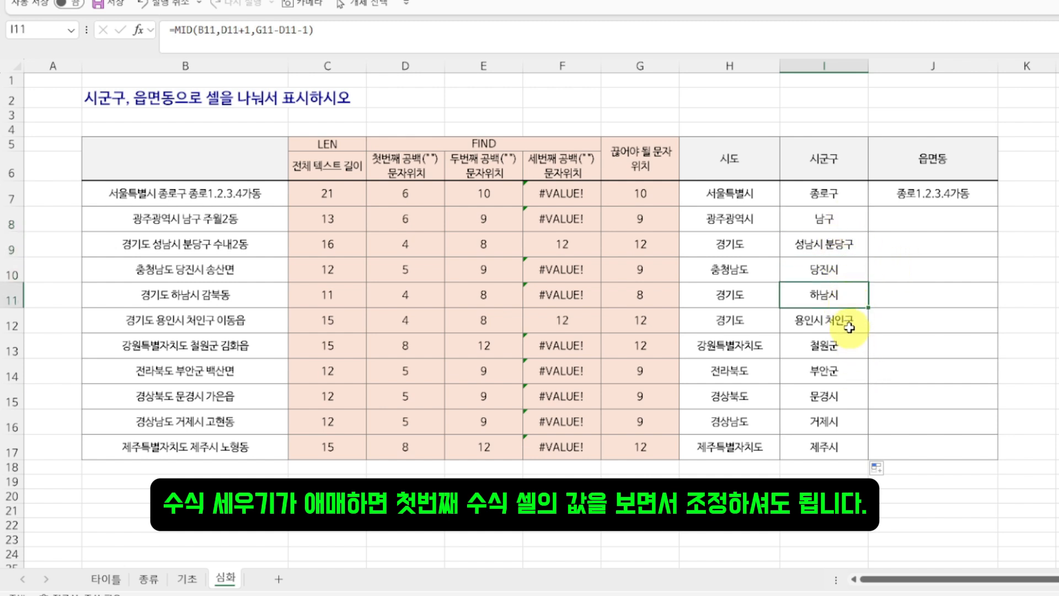
left_click(850, 325)
left_click(836, 244)
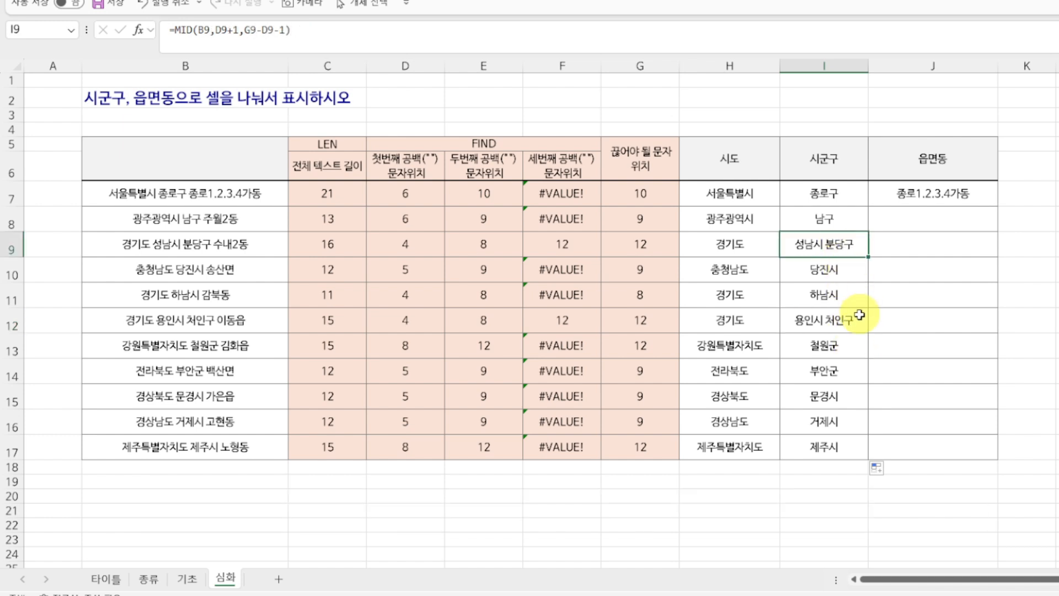
left_click(859, 312)
left_click(852, 244)
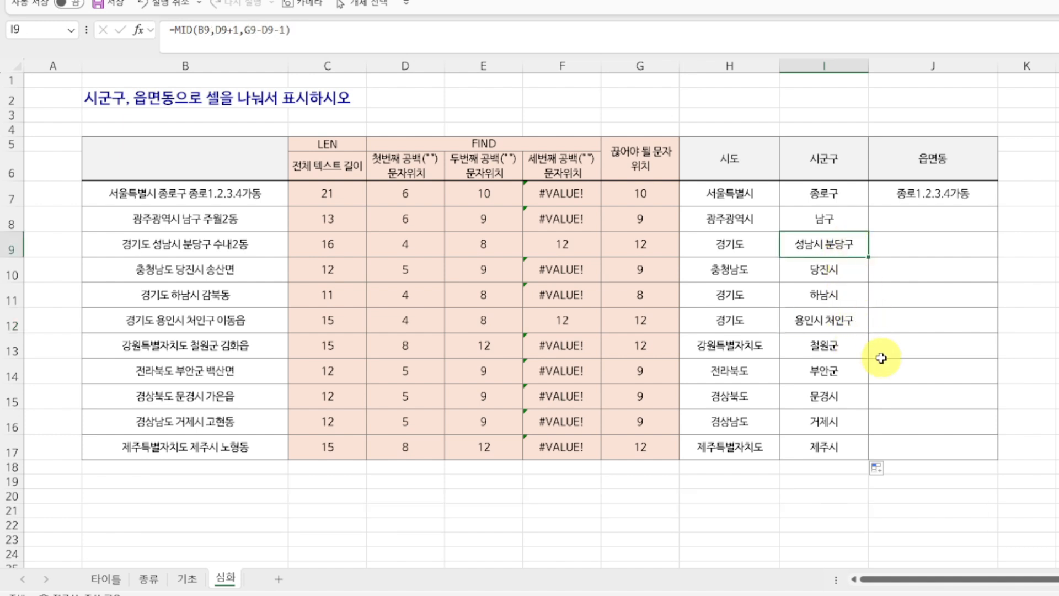
left_click(822, 317)
left_click(824, 347)
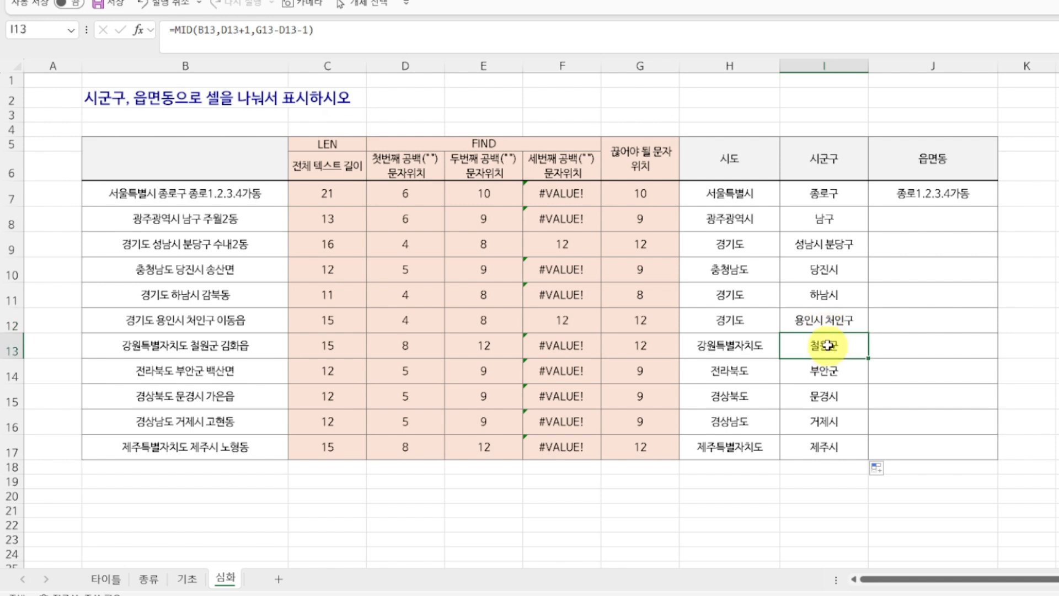
left_click(826, 375)
left_click(822, 446)
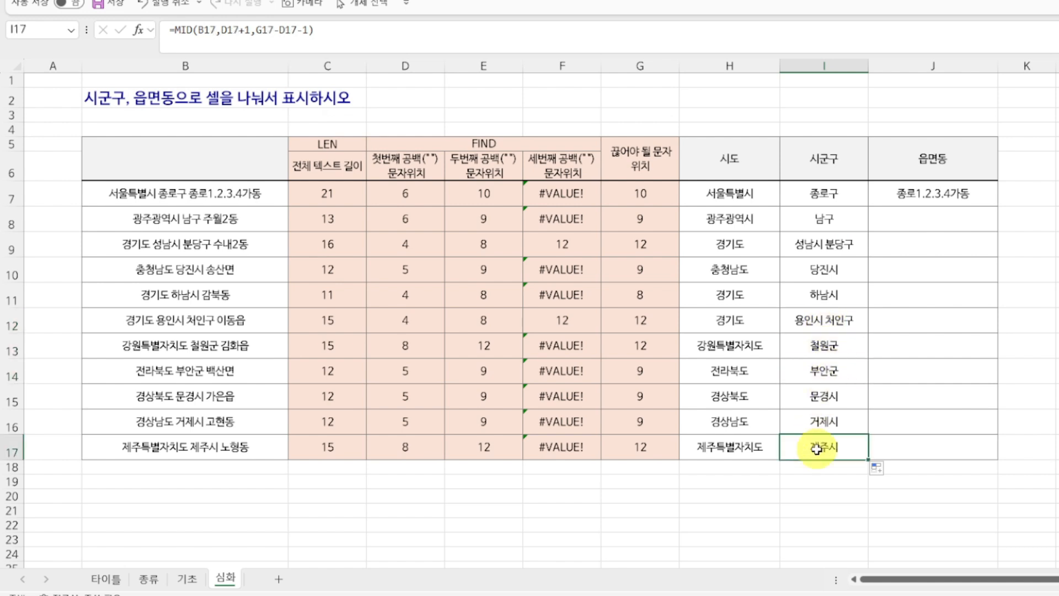
left_click(824, 319)
left_click(823, 243)
left_click(821, 212)
Extract the town from the address in B8 into J8 with =RIGHT(B8,C8-G8), following the pattern in J7.
left_click(918, 196)
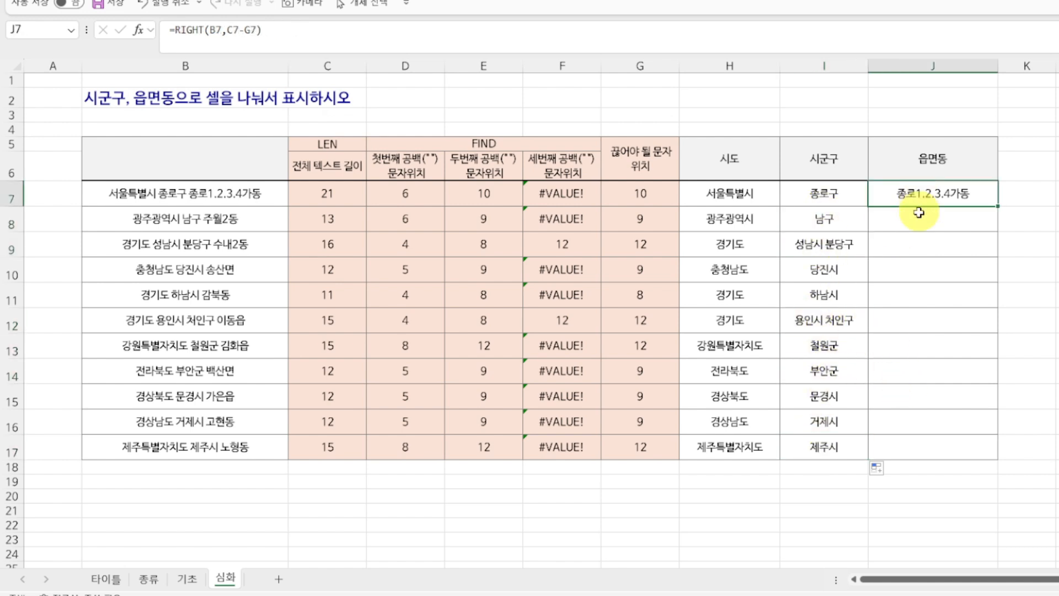
left_click(919, 223)
type("=")
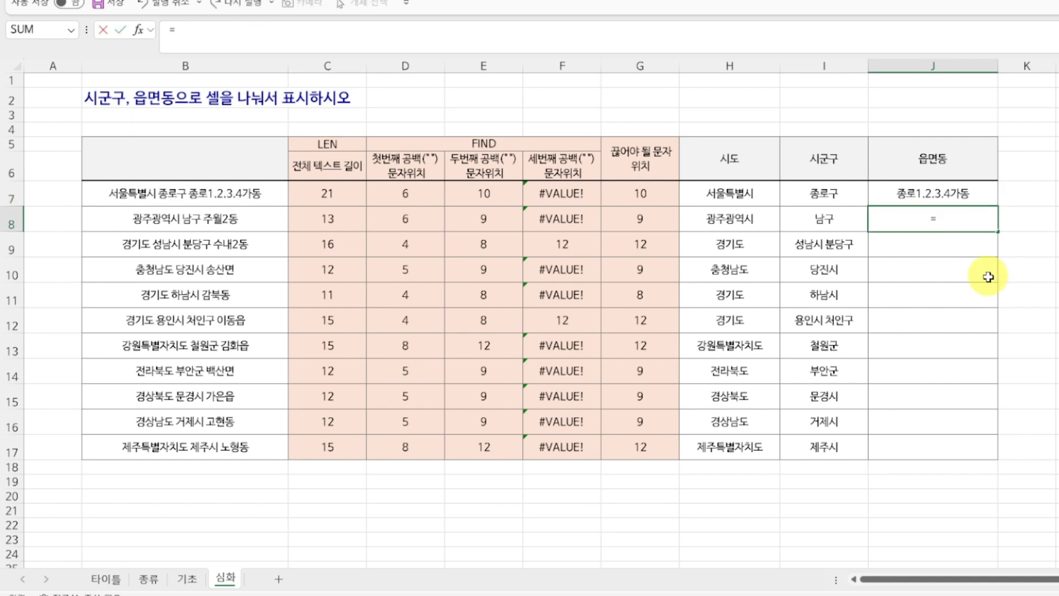
key("Escape")
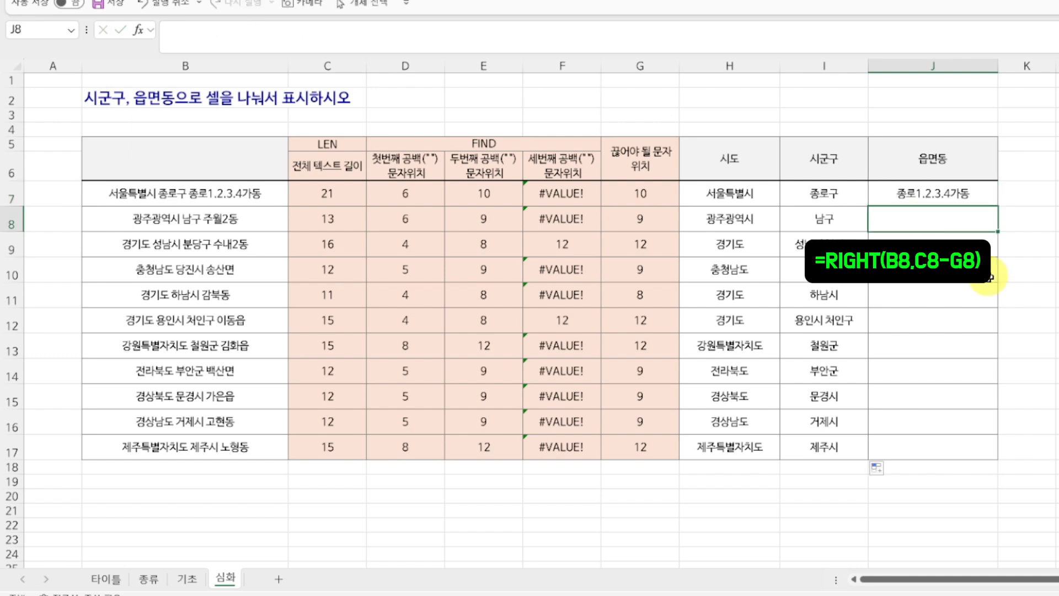
type("=RIGHT(")
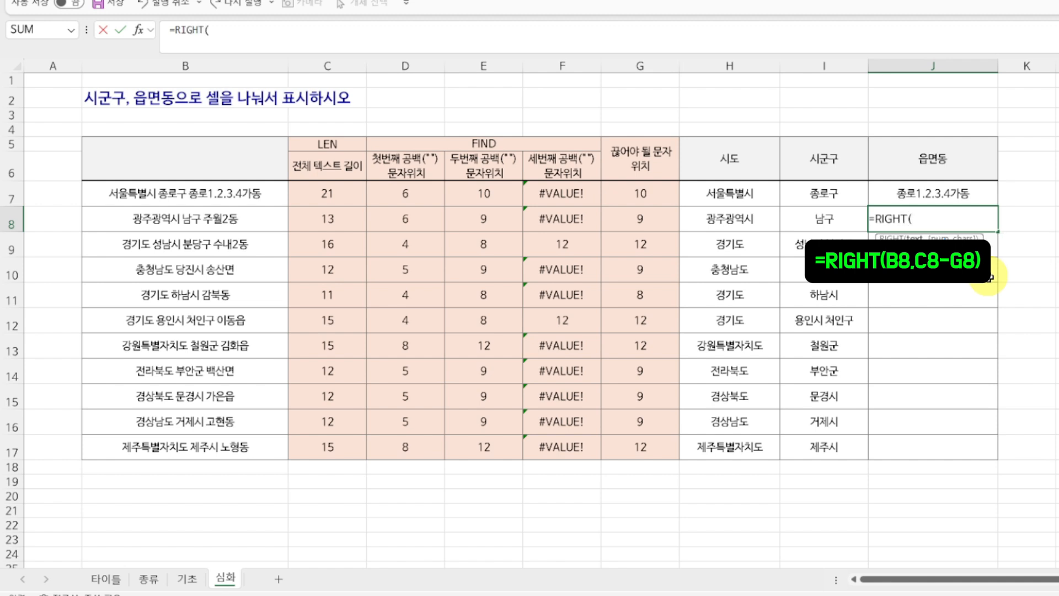
key("Left")
key("Left")
key("Left")
key("Left")
key("Left")
key("Left")
key("Left")
key("Left")
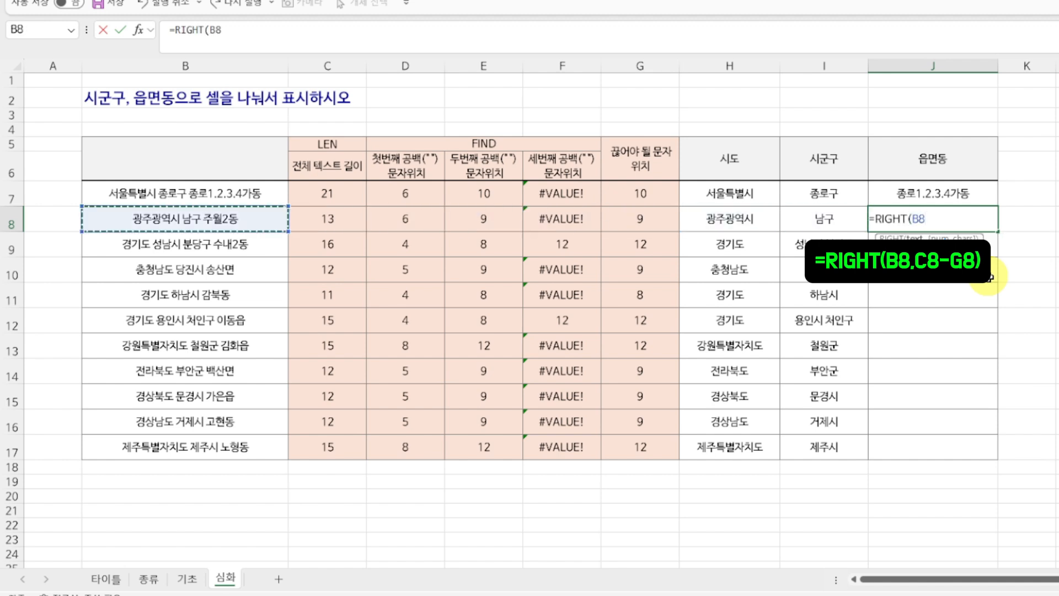
type(",")
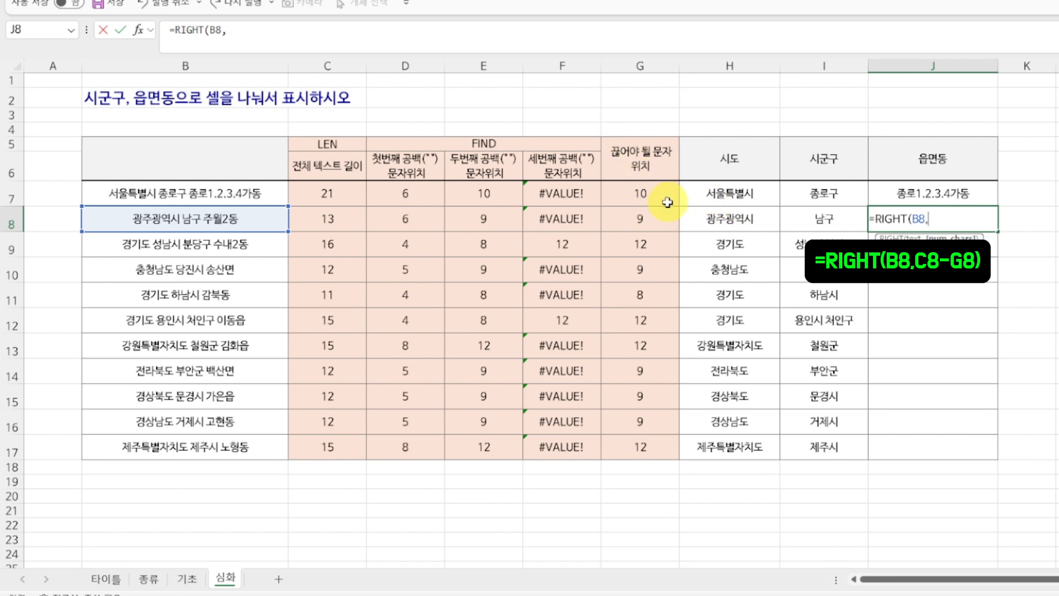
left_click(638, 219)
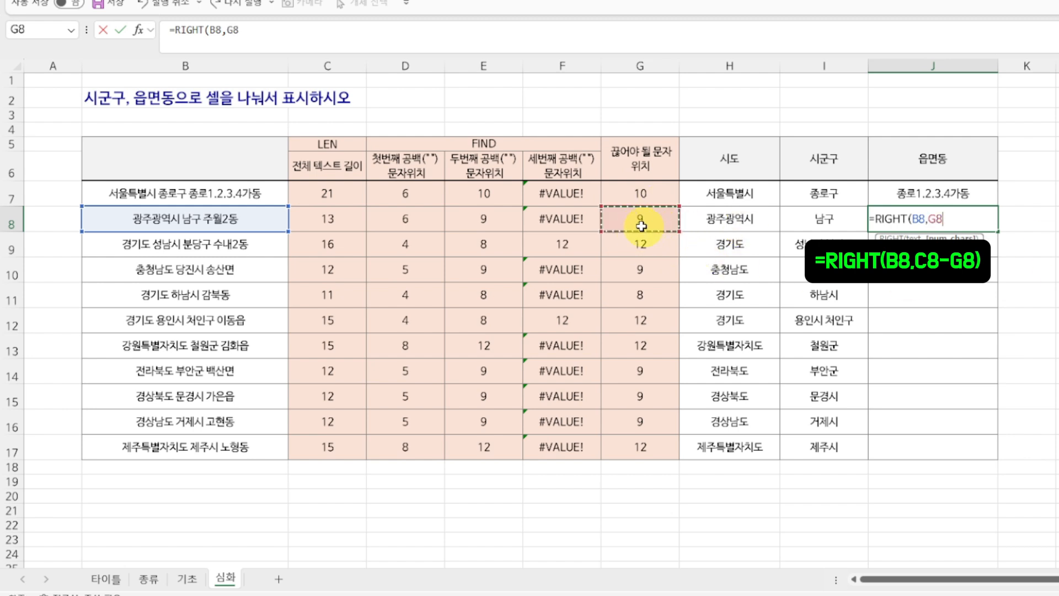
left_click(309, 220)
type("-")
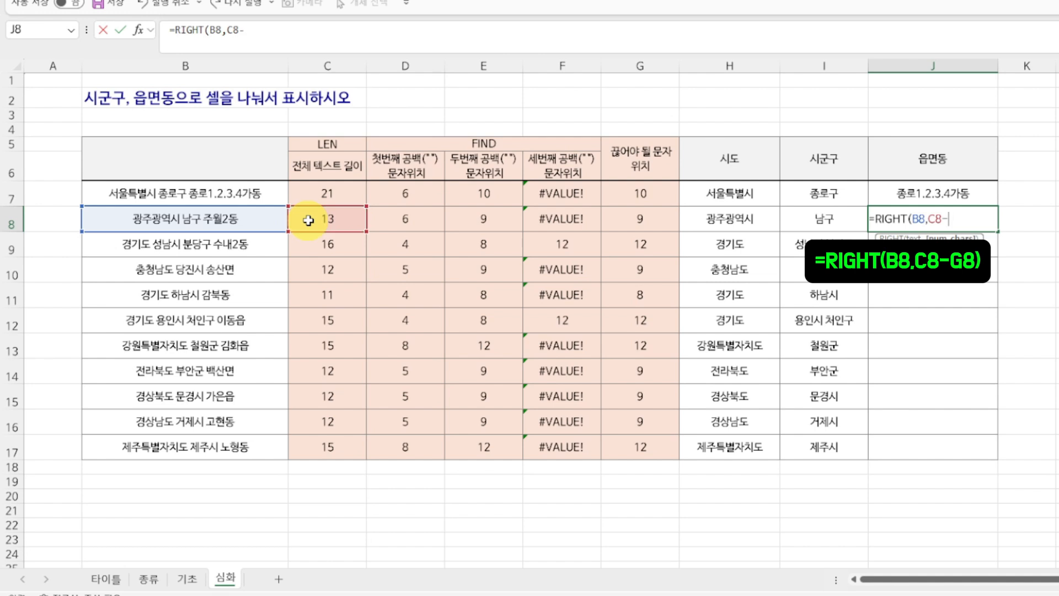
left_click(639, 217)
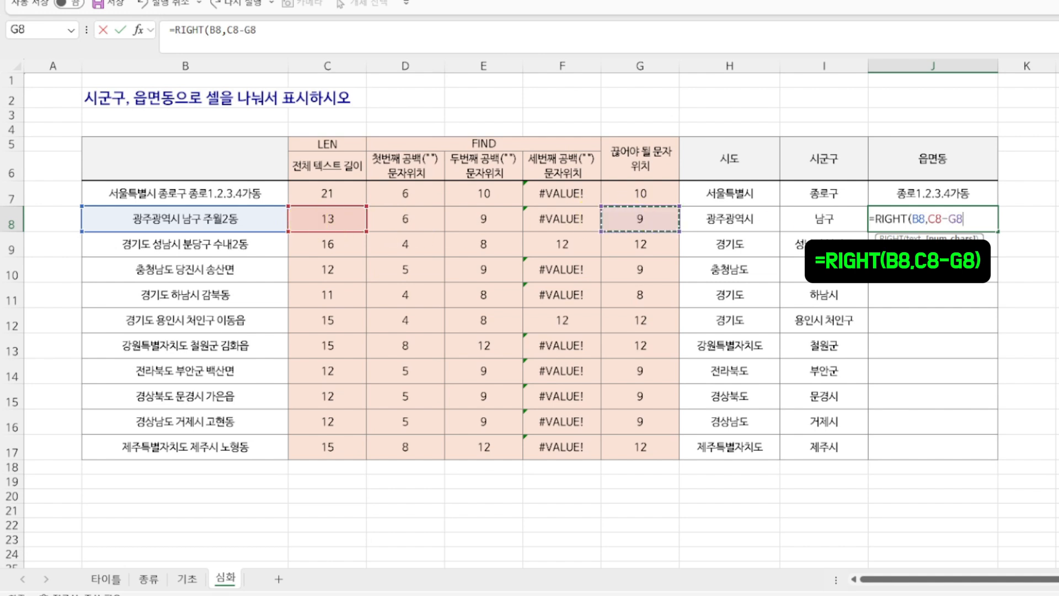
type(")")
key("Return")
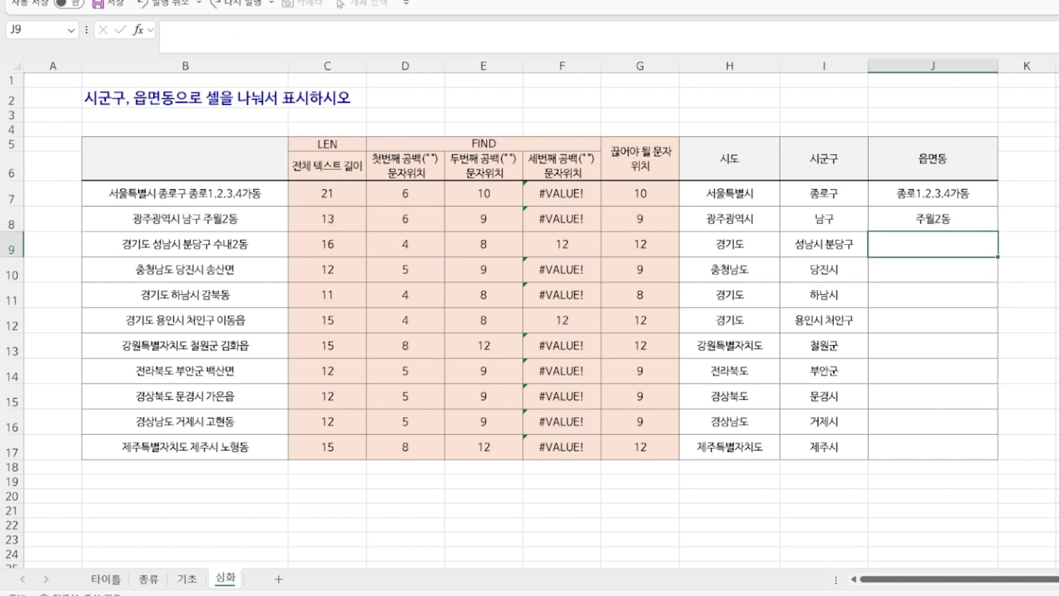
Fill the RIGHT formula from J8 down to J17 and review the 시도 and 읍면동 headings and the length formula in C7.
left_click(956, 225)
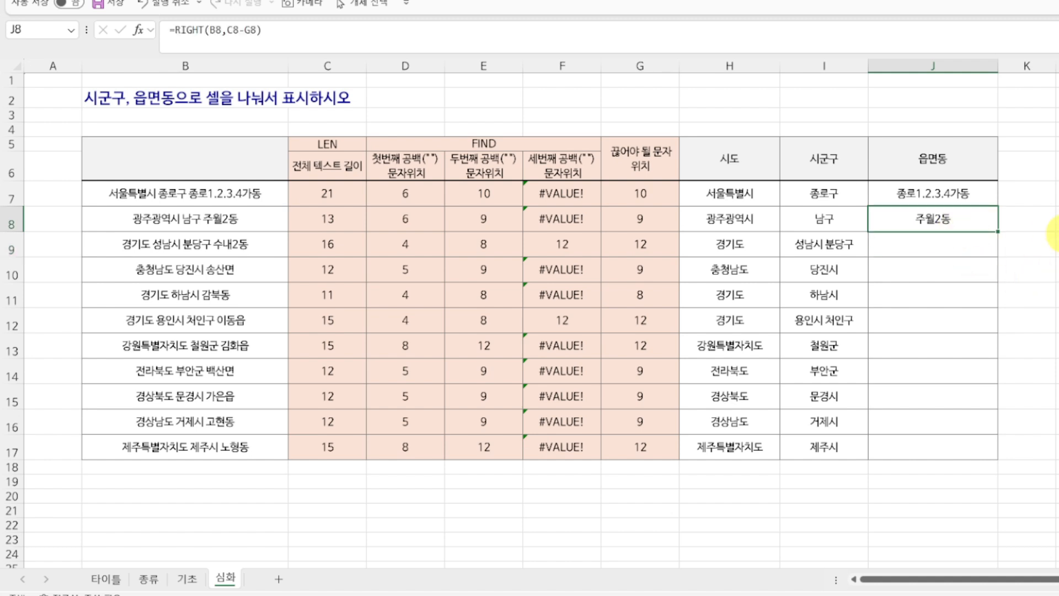
double_click(996, 231)
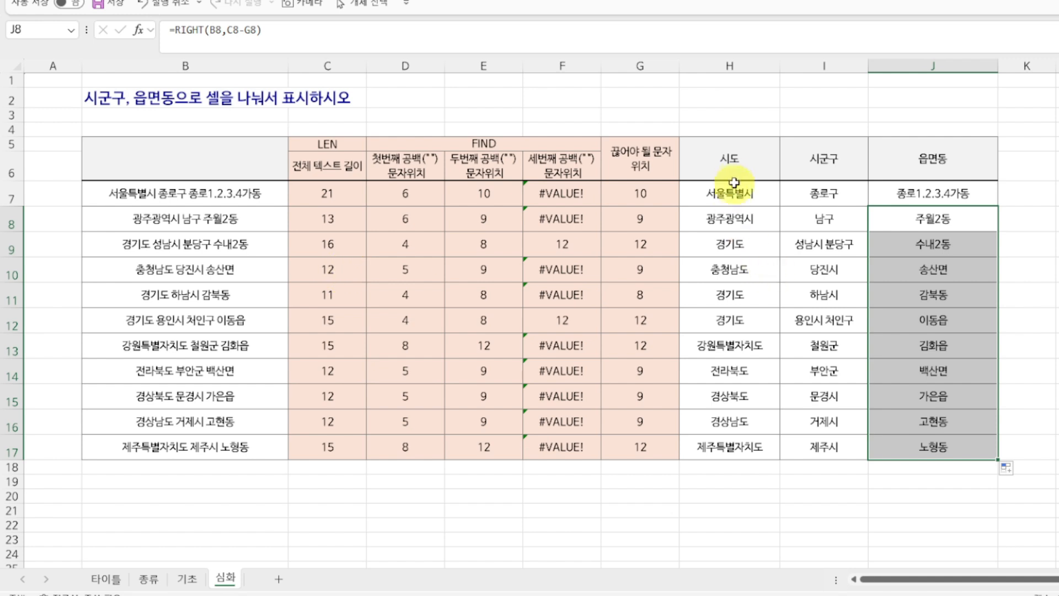
left_click(728, 160)
left_click(891, 175)
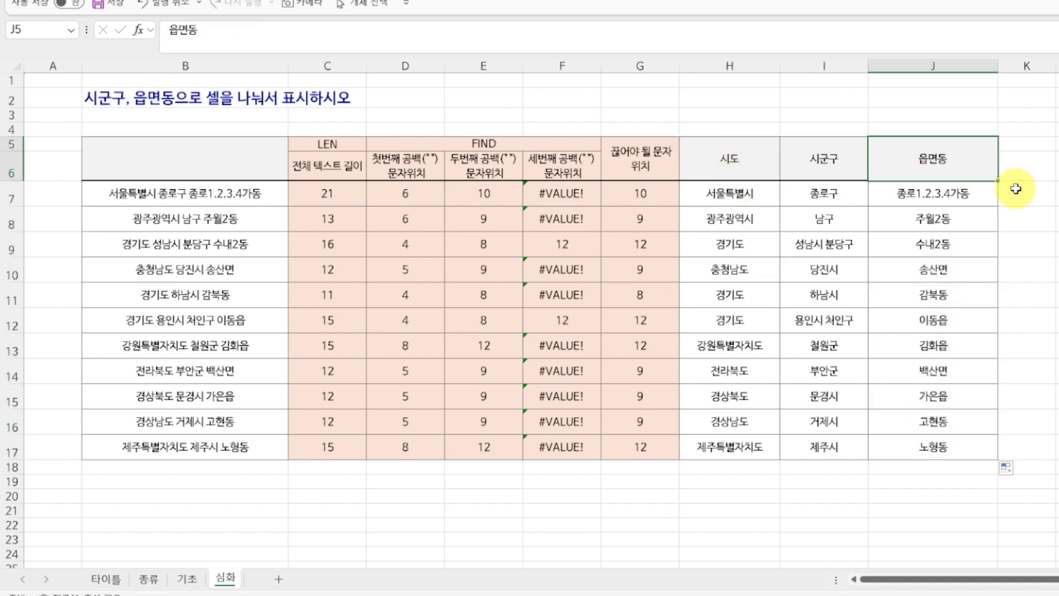
left_click(328, 193)
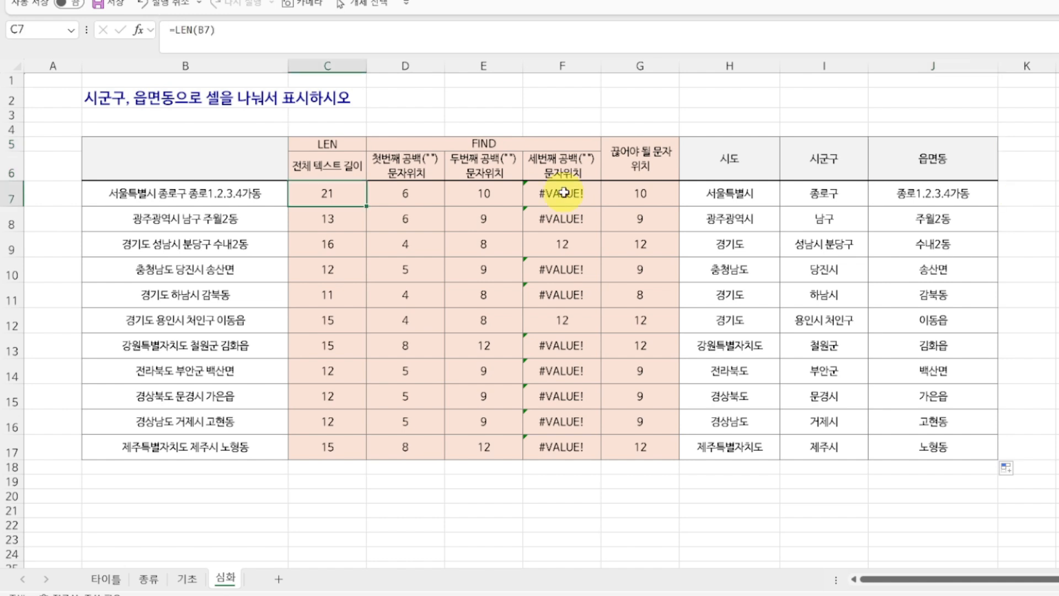